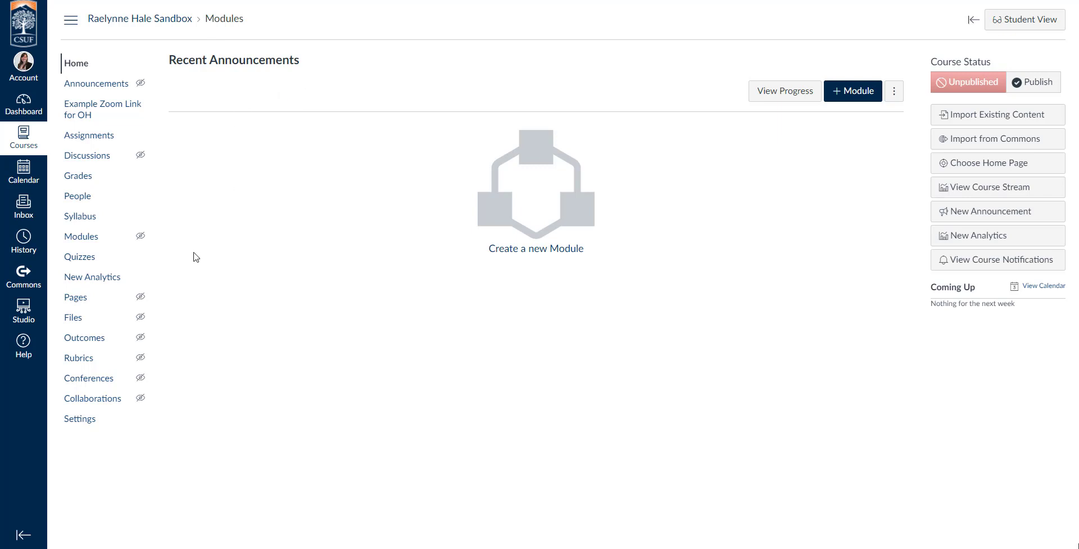
Open the course quizzes and start a new quiz with the Classic Quizzes engine, remembering the choice for this course
left_click(79, 260)
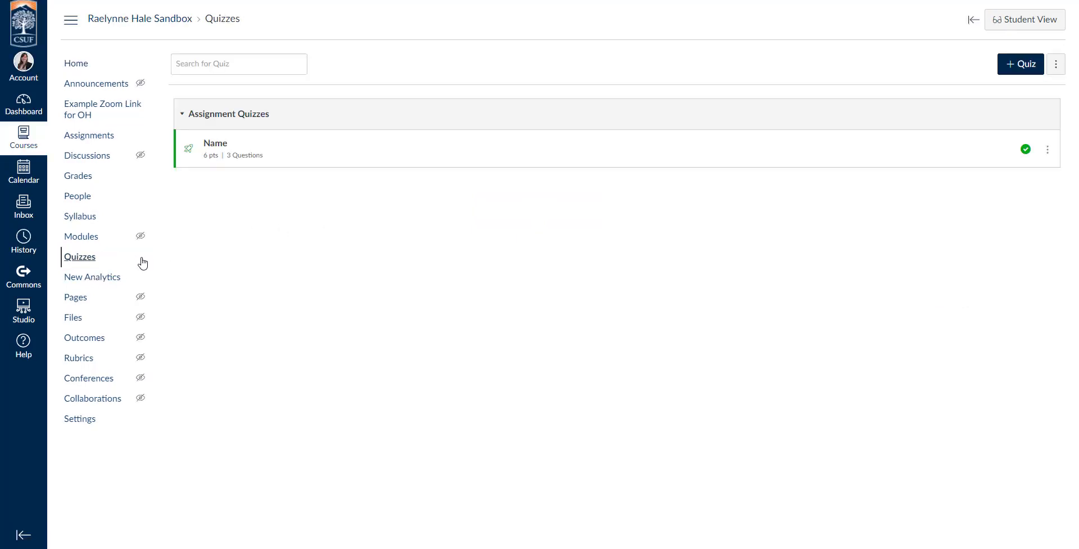
left_click(1015, 70)
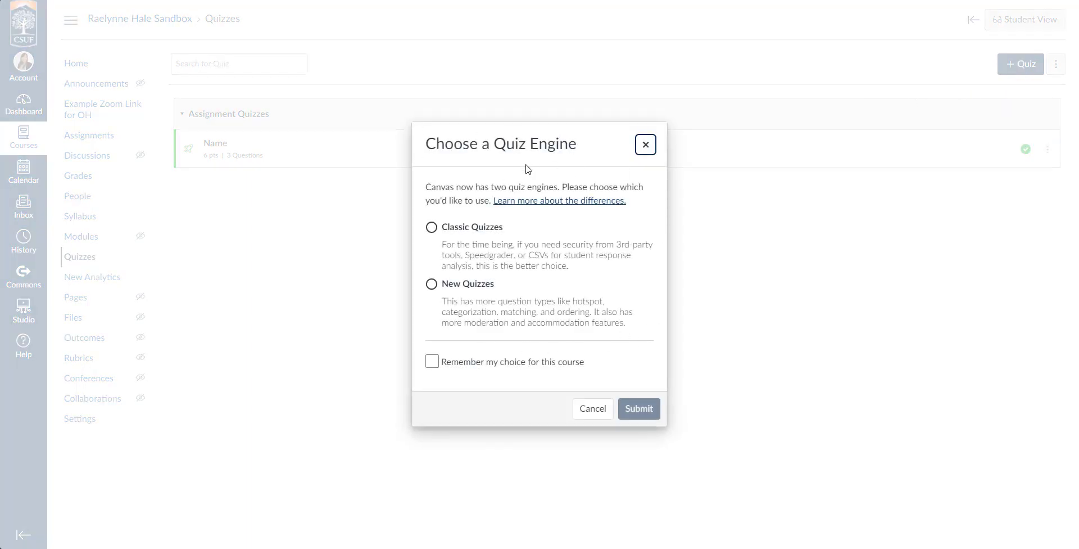
left_click(432, 228)
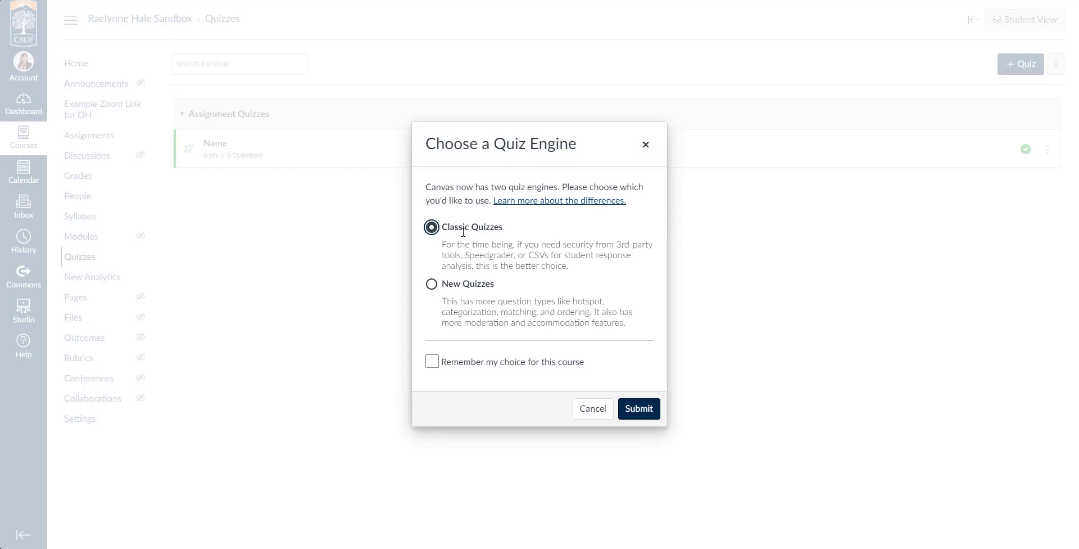
left_click(432, 365)
left_click(654, 410)
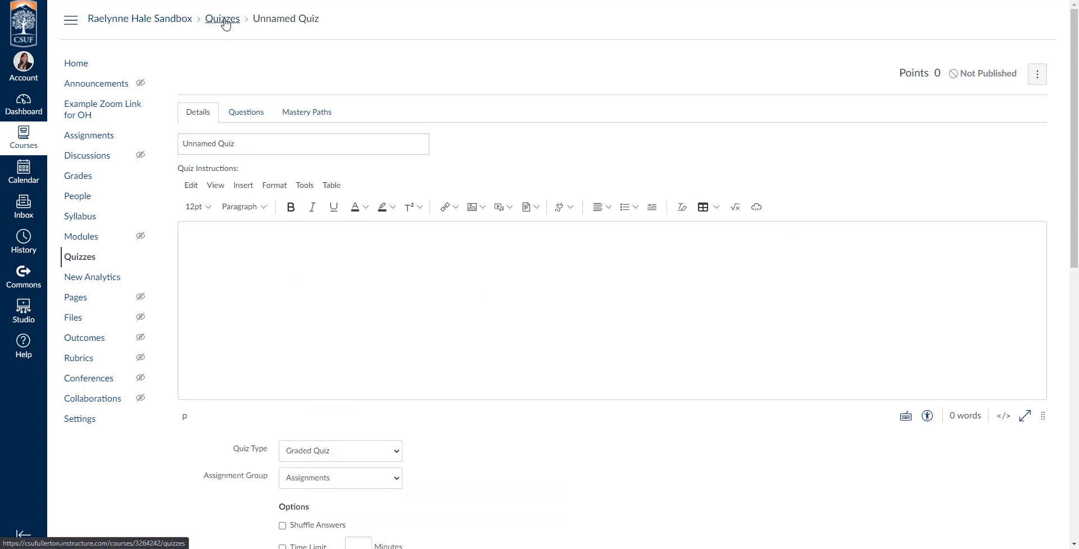
Return to the quizzes list and start another new quiz
left_click(223, 20)
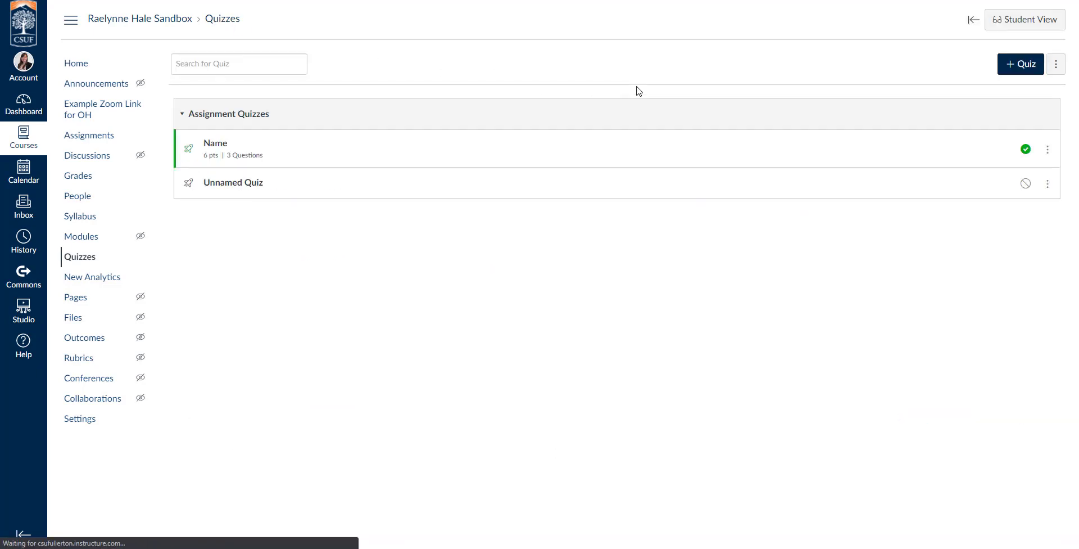
left_click(1028, 68)
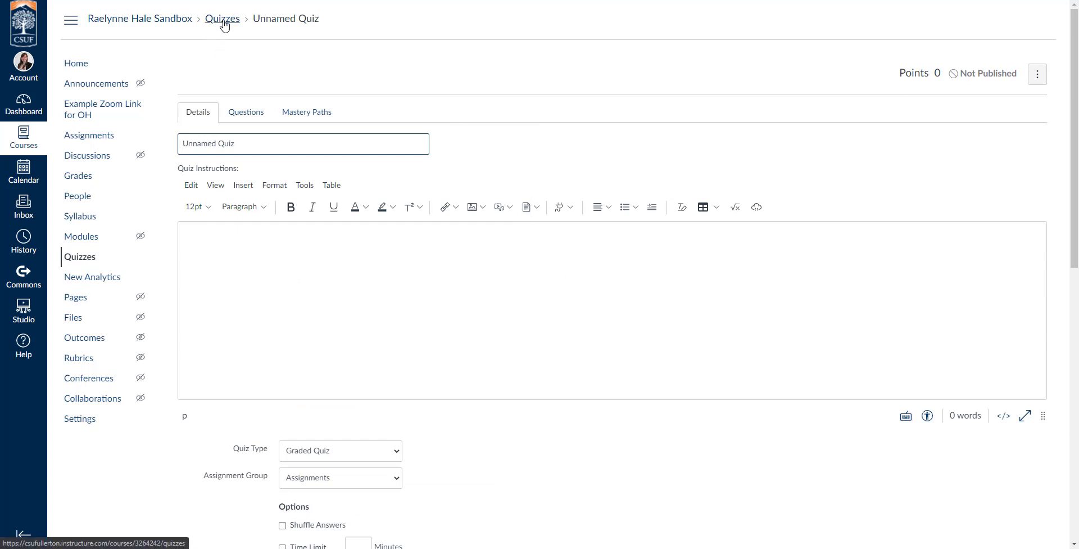
Go back to the quizzes list and reset the quiz engine choice
left_click(99, 257)
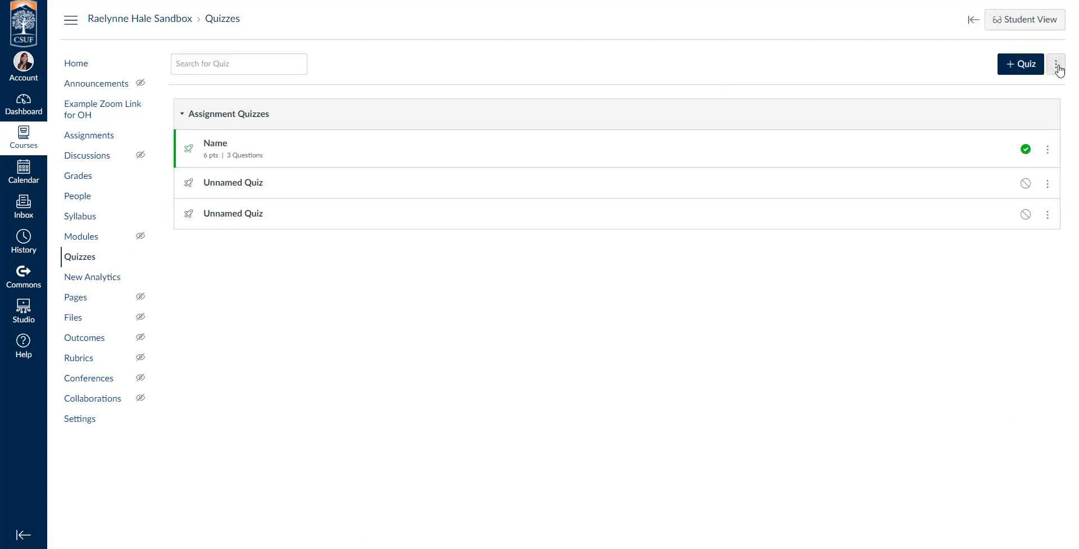
left_click(1055, 72)
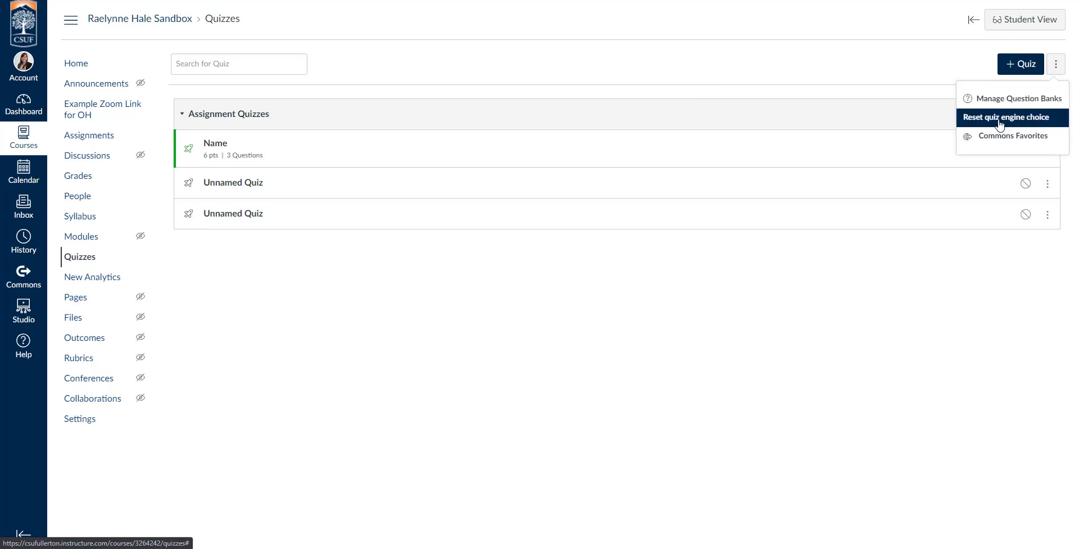
left_click(1039, 120)
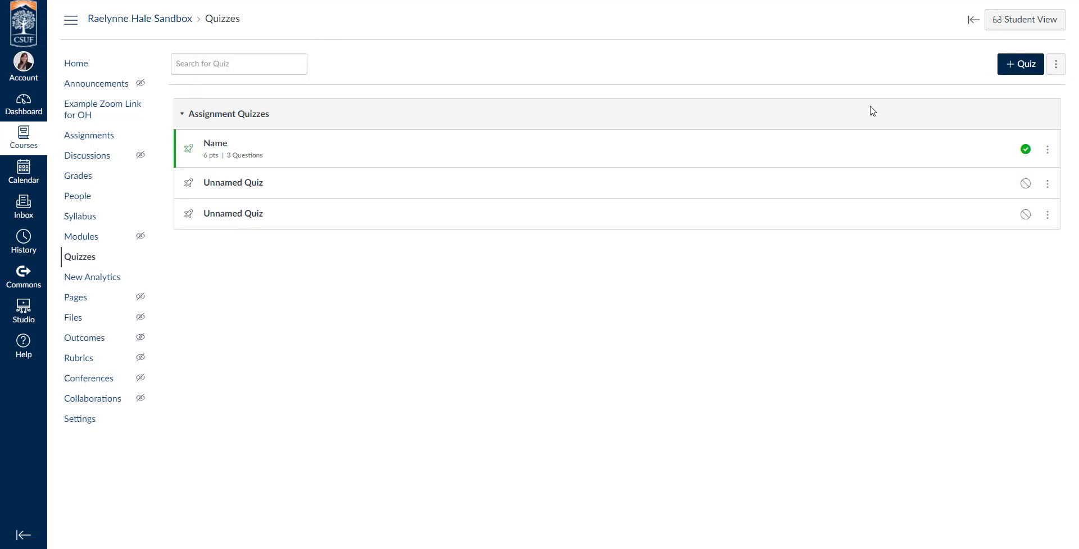
Start a new quiz using the New Quizzes engine without remembering the choice
left_click(1016, 72)
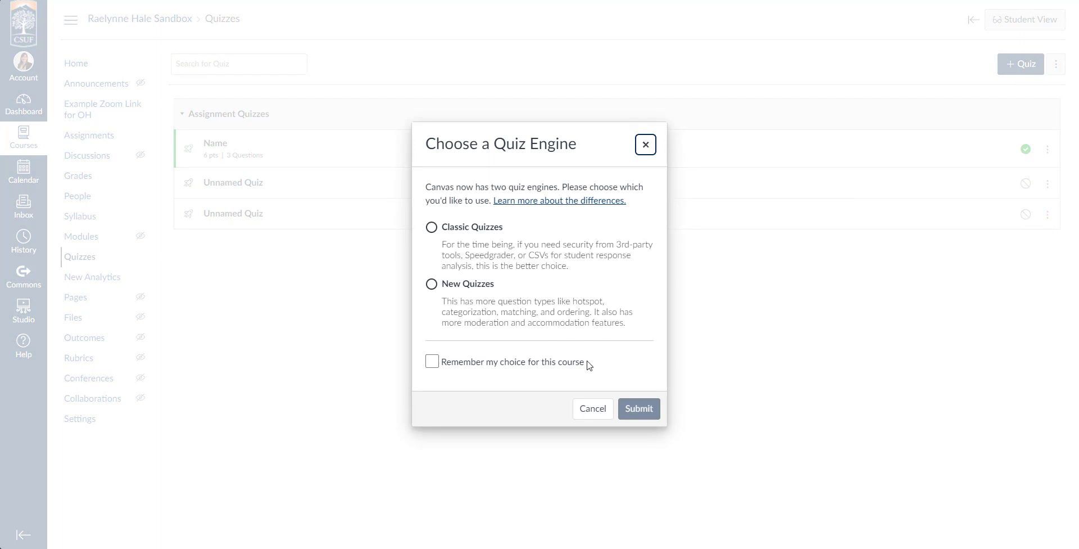
left_click_drag(588, 366, 446, 369)
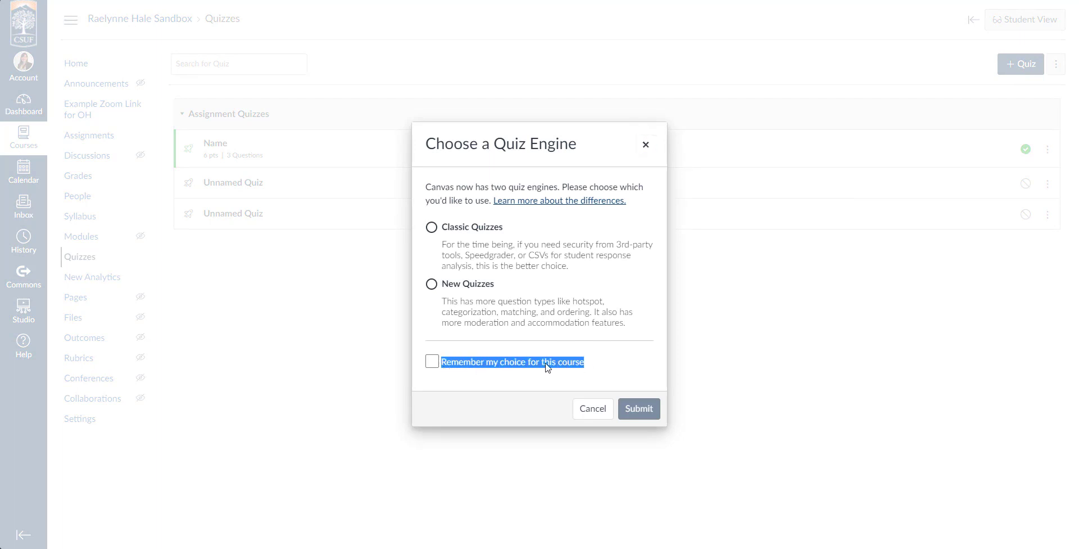
left_click(587, 366)
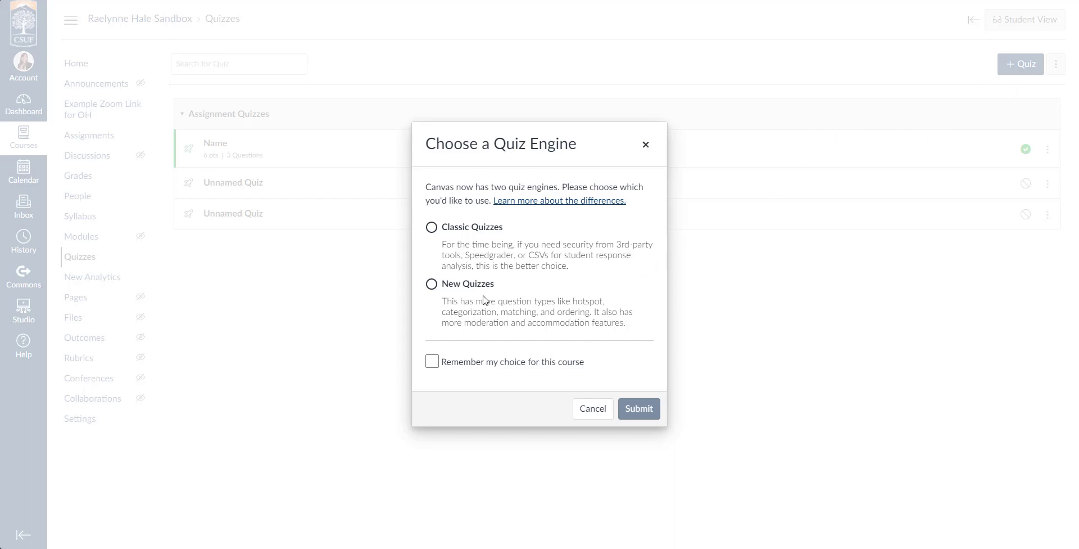
left_click(431, 284)
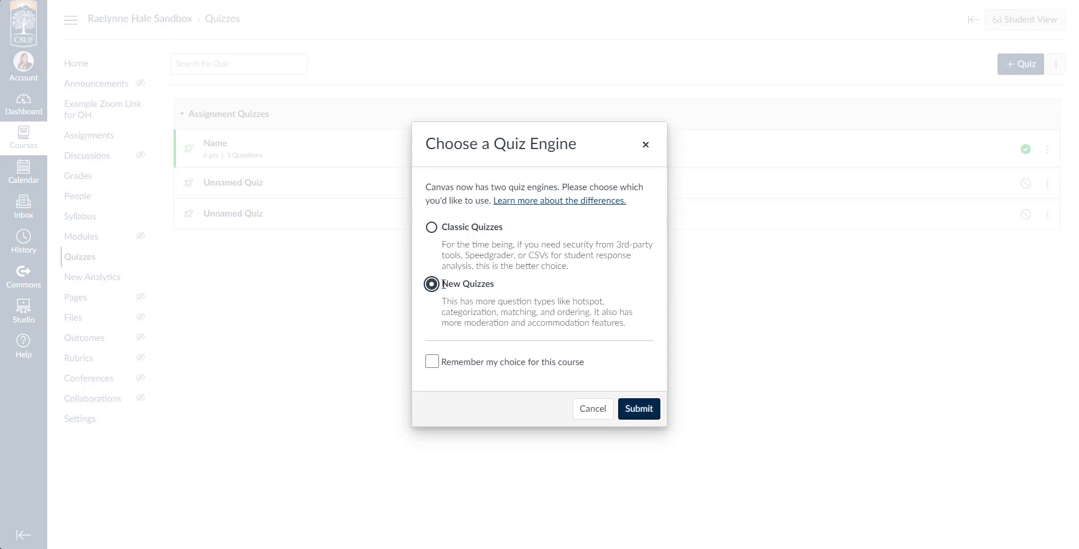
left_click_drag(433, 288, 532, 300)
left_click(532, 301)
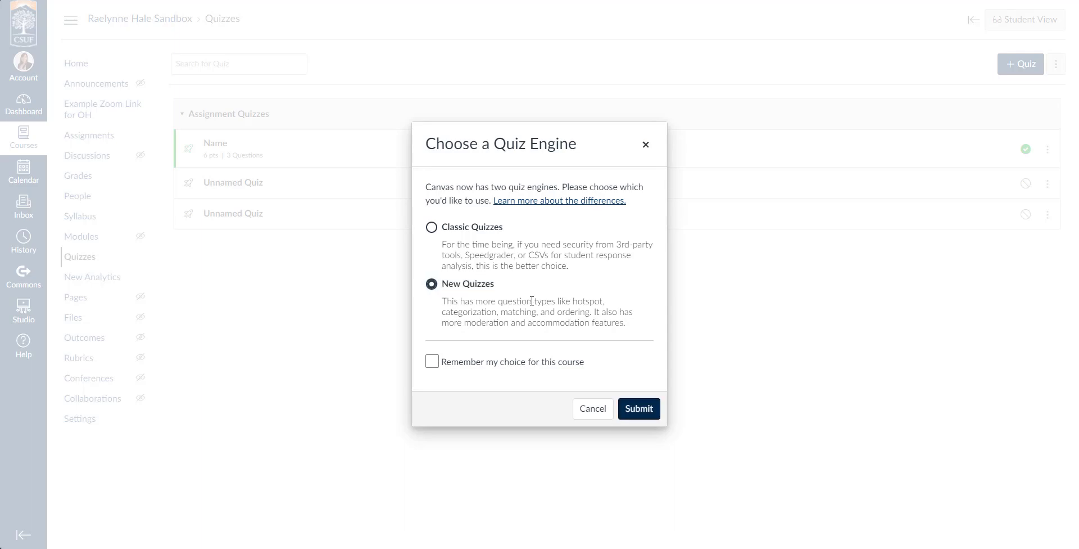
left_click(652, 409)
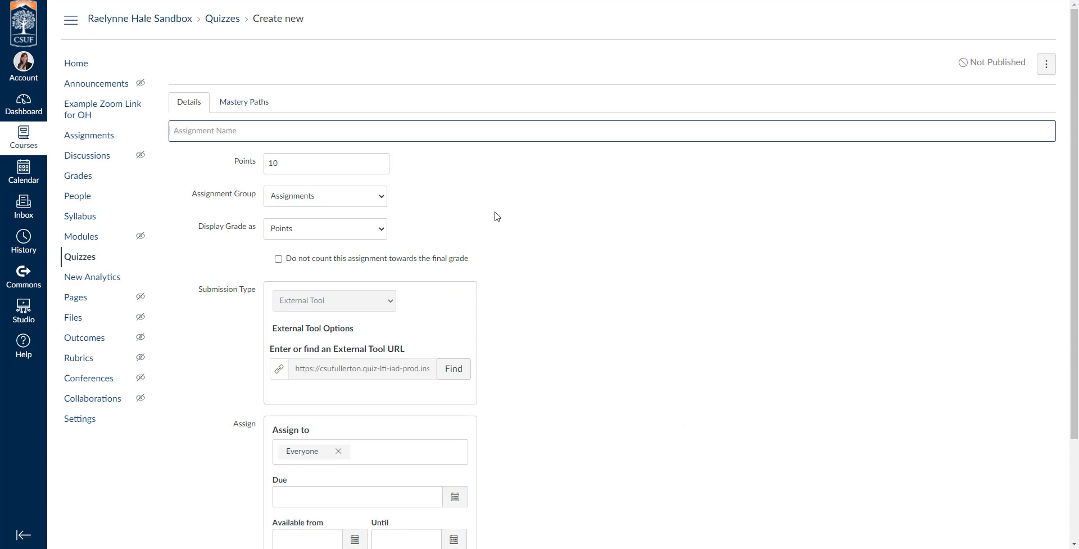
Name the new quiz New Quiz Name
scroll(557, 242, "down", 3)
scroll(557, 241, "up", 3)
left_click(283, 128)
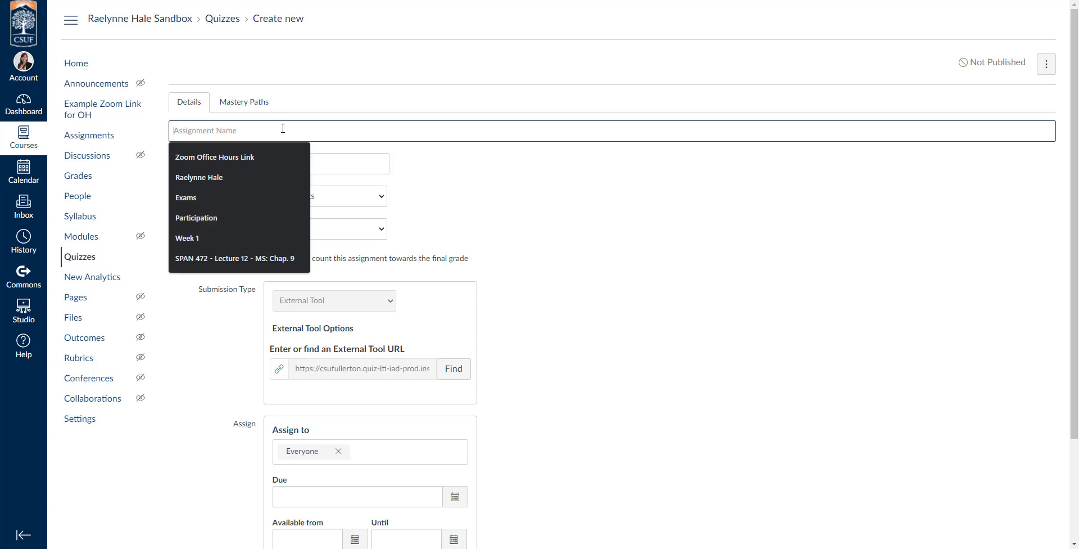
type("New Quiz Na")
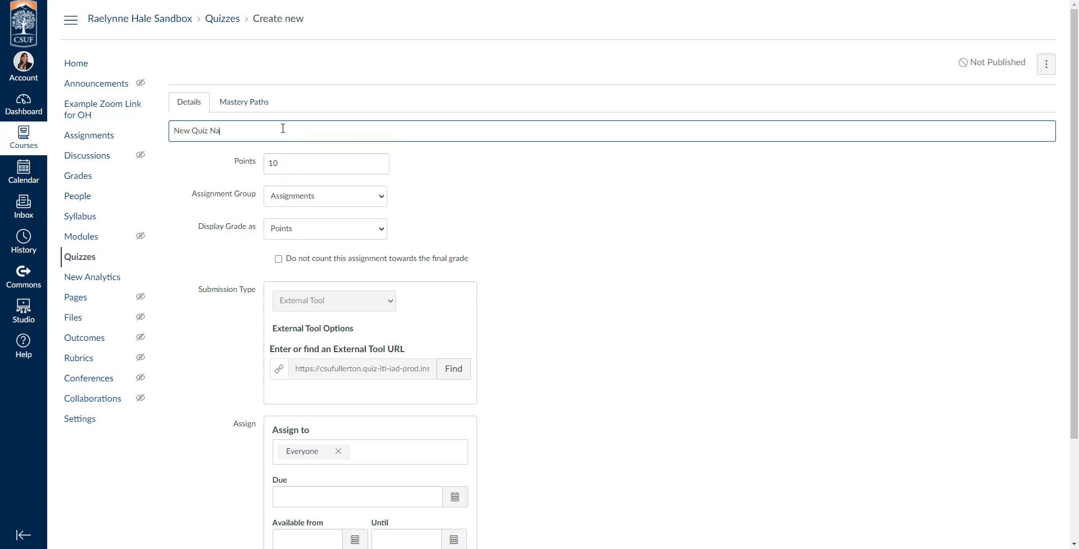
type("me")
left_click(308, 163)
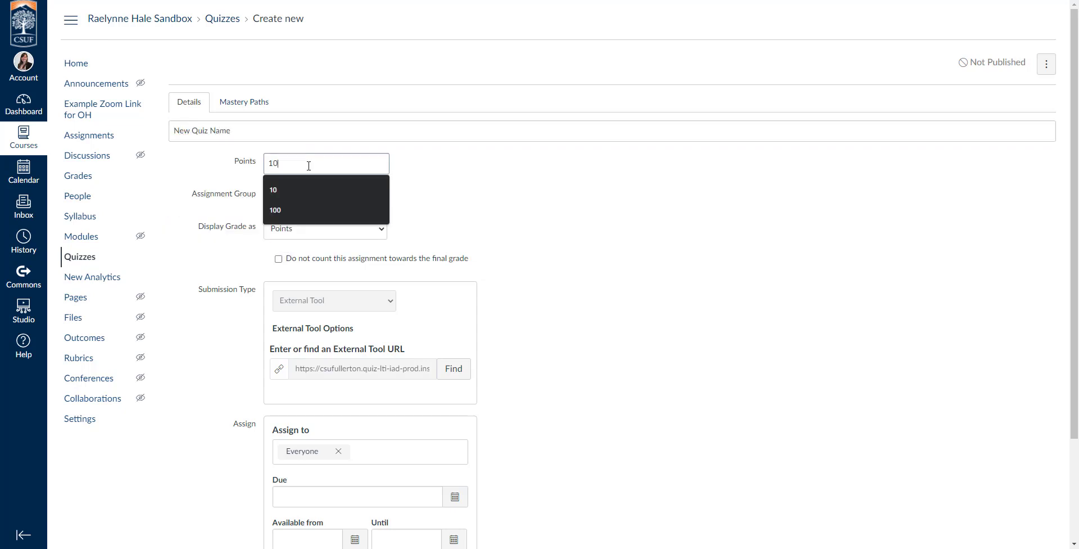
Create a new assignment group called Interactive Lectures for the quiz
left_click(298, 195)
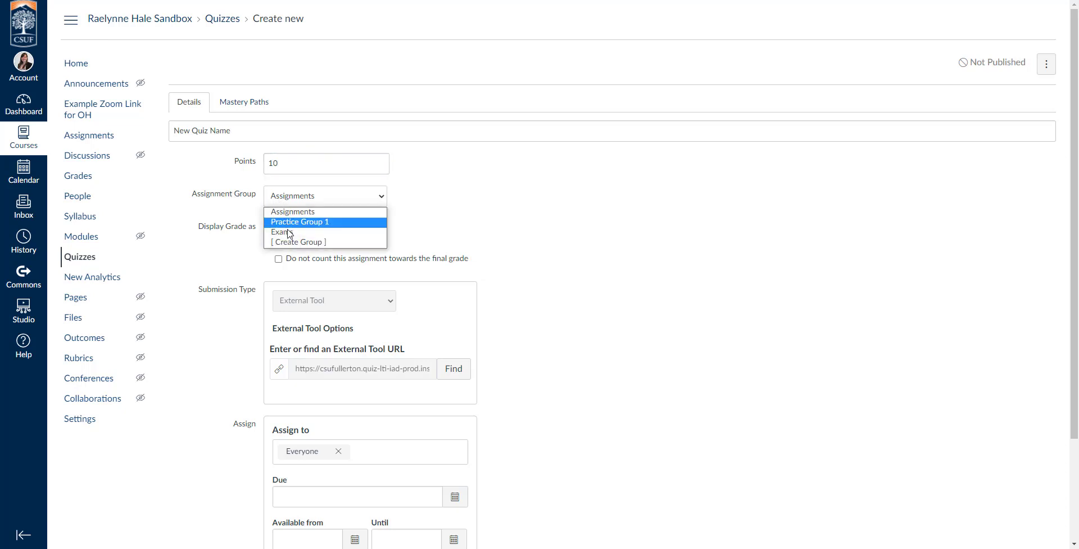
left_click(289, 232)
left_click(292, 197)
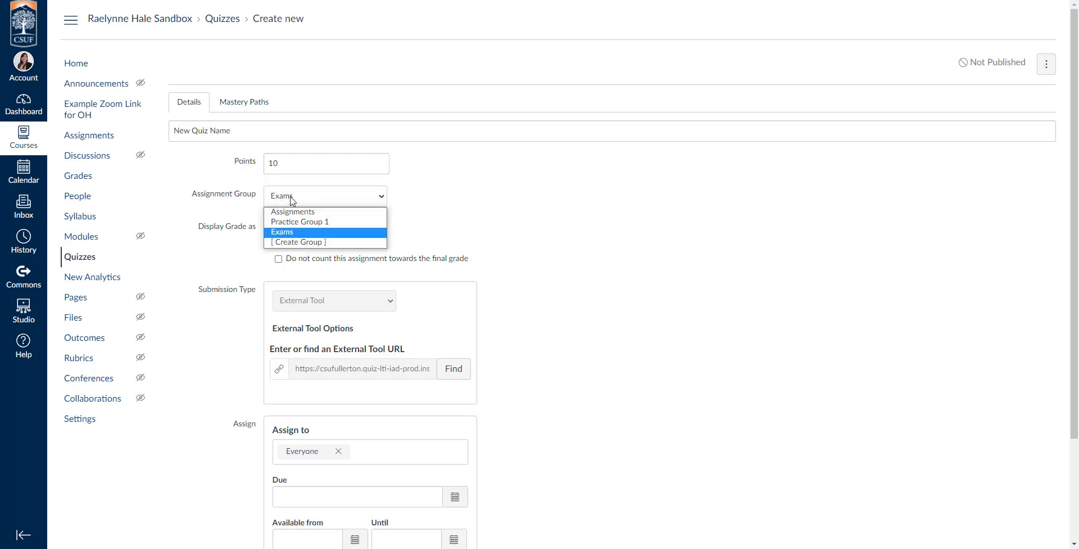
left_click(303, 242)
left_click(514, 279)
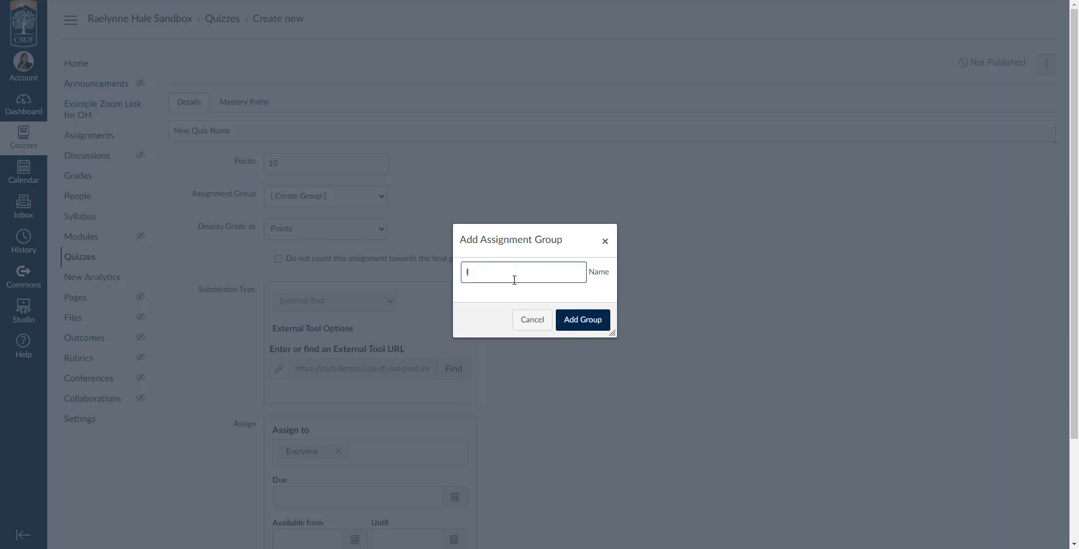
type("Interactive Lectures")
left_click(582, 320)
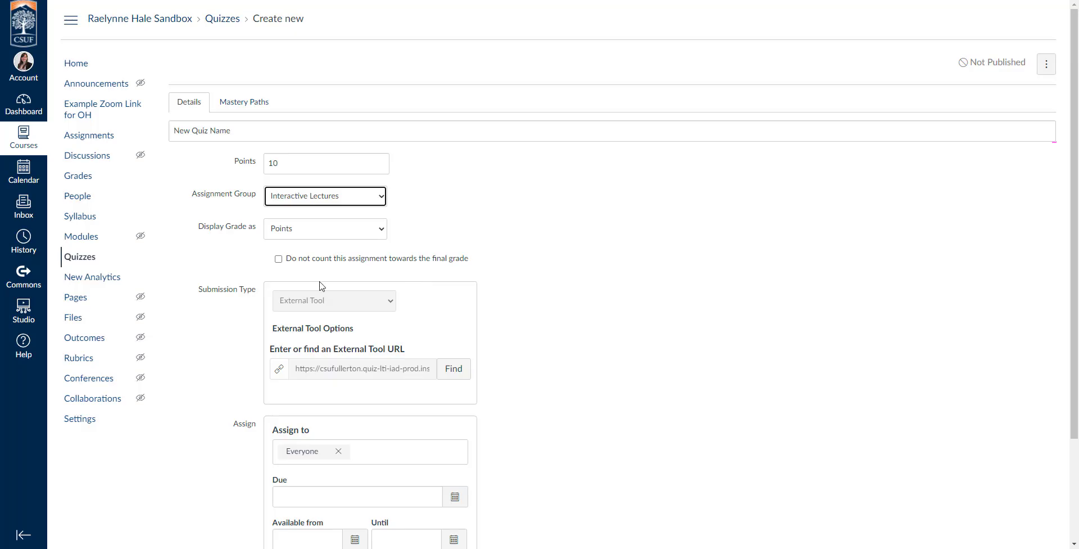
Select Points as the grade display option
left_click(292, 229)
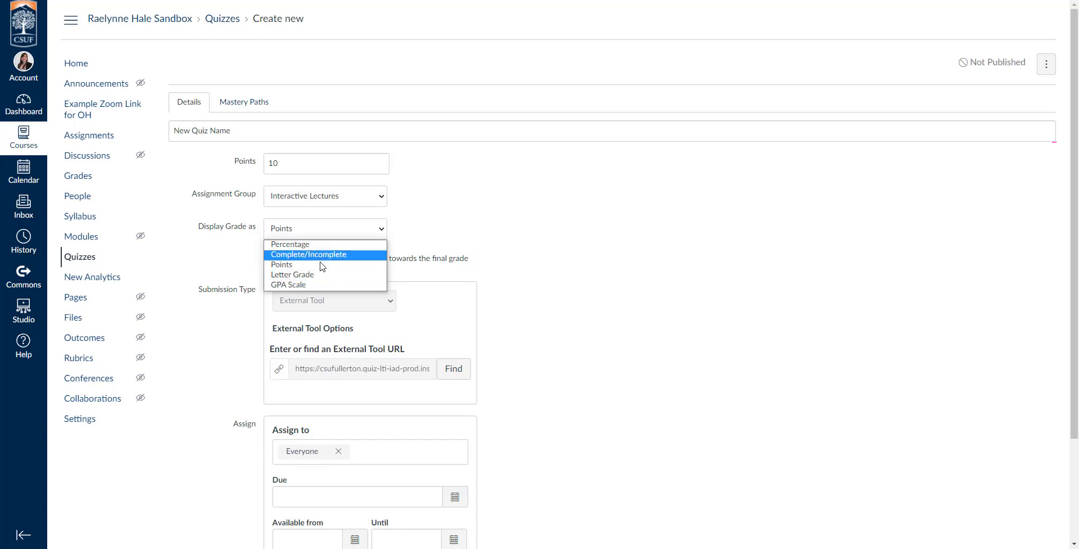
left_click(315, 265)
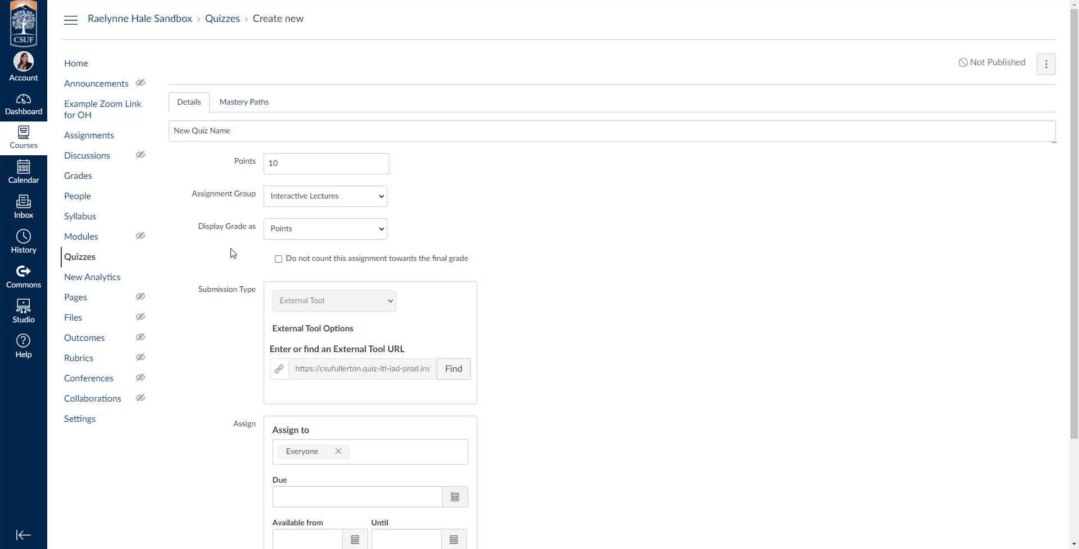
scroll(234, 253, "down", 2)
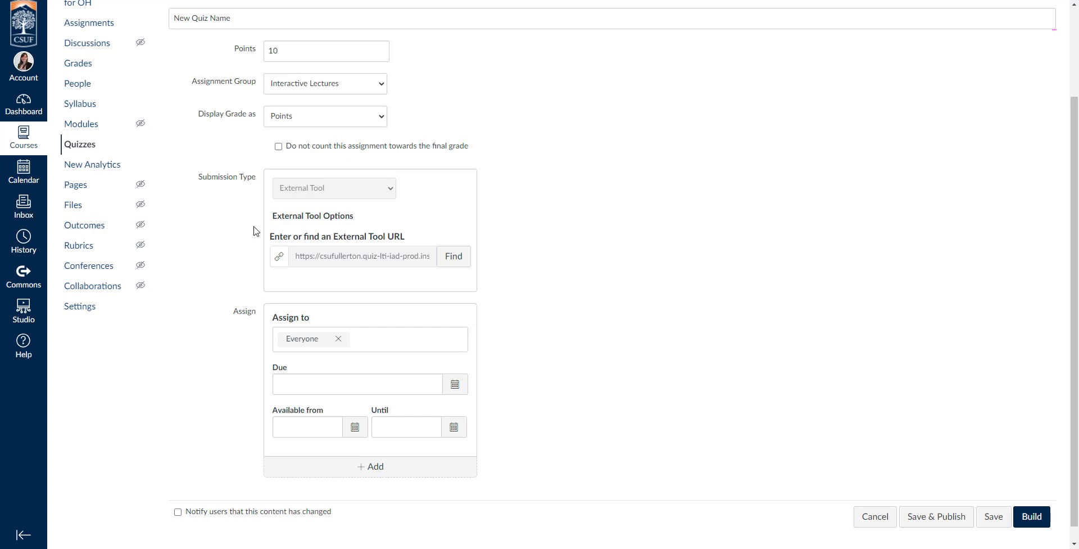
scroll(256, 231, "down", 1)
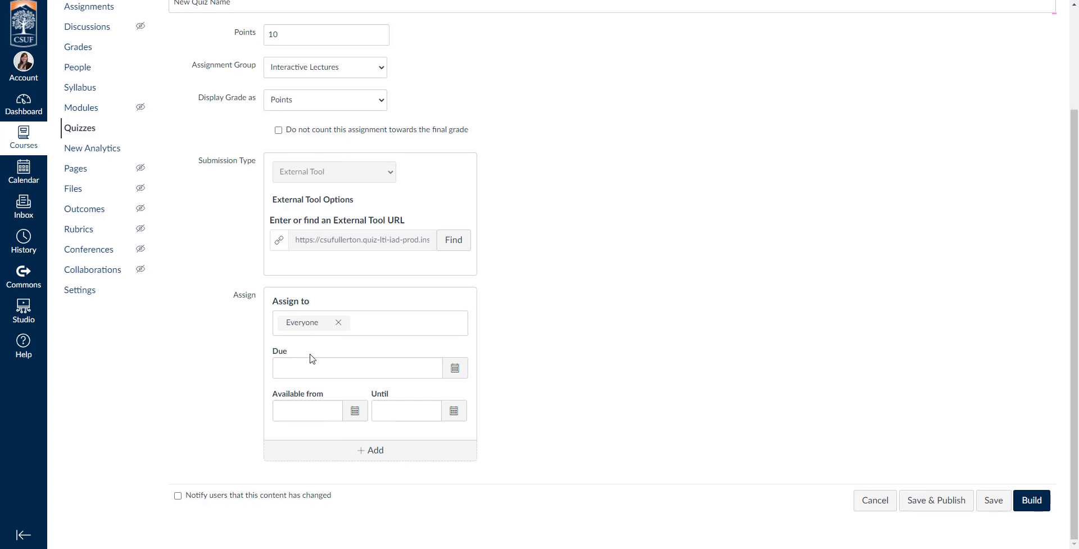
left_click(354, 456)
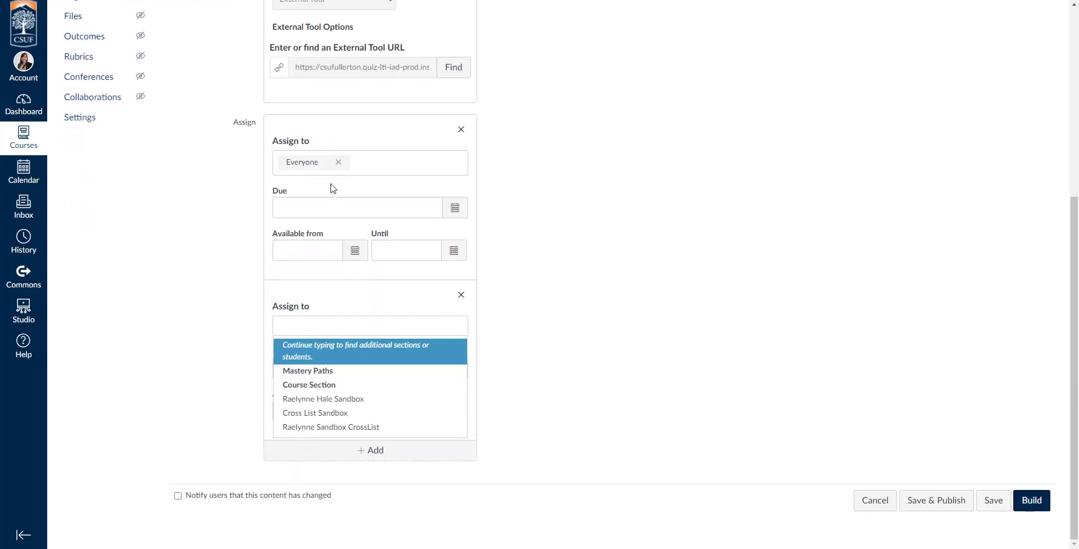
left_click(338, 297)
left_click(324, 325)
left_click(348, 313)
left_click(461, 296)
left_click(530, 308)
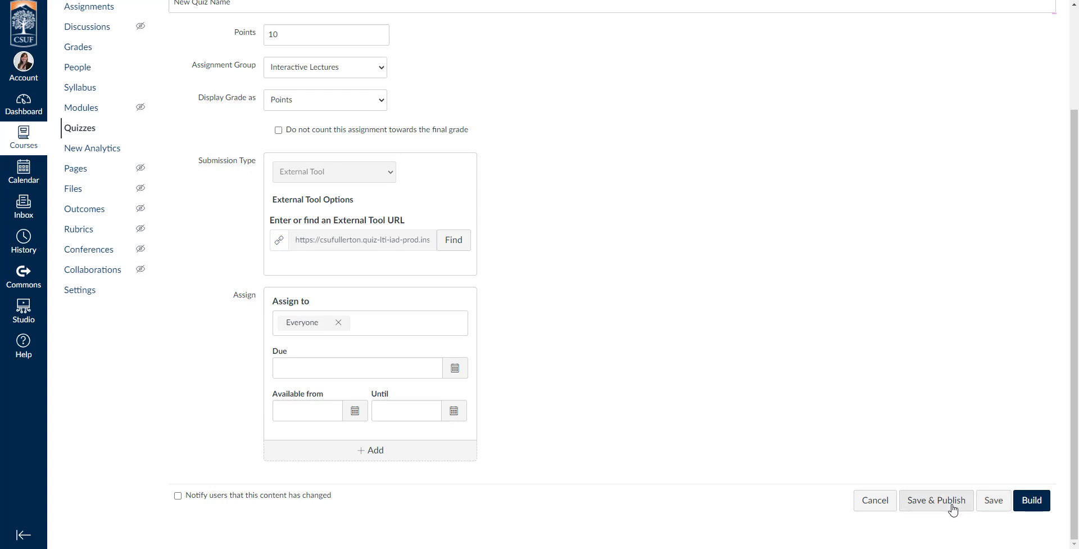
Build the quiz and open its settings in the quiz builder
left_click(1038, 505)
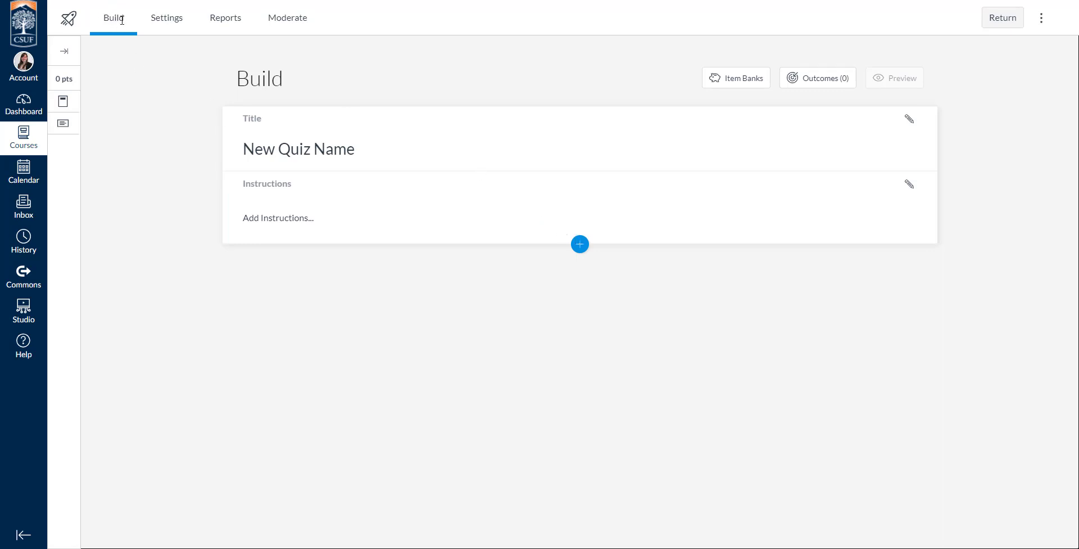
left_click(162, 24)
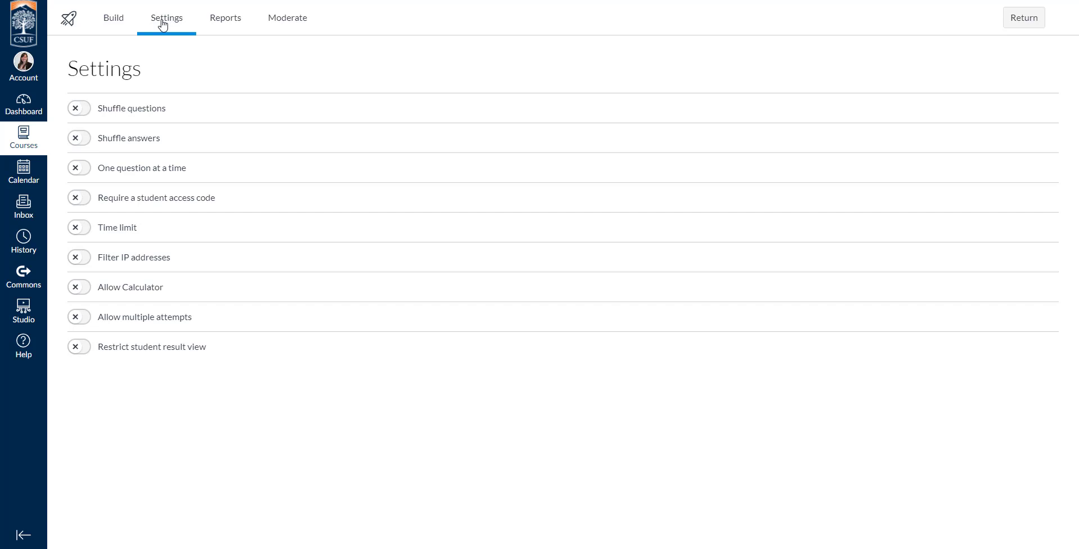
Turn on Shuffle questions, leaving Shuffle answers off
left_click(85, 110)
left_click(161, 144)
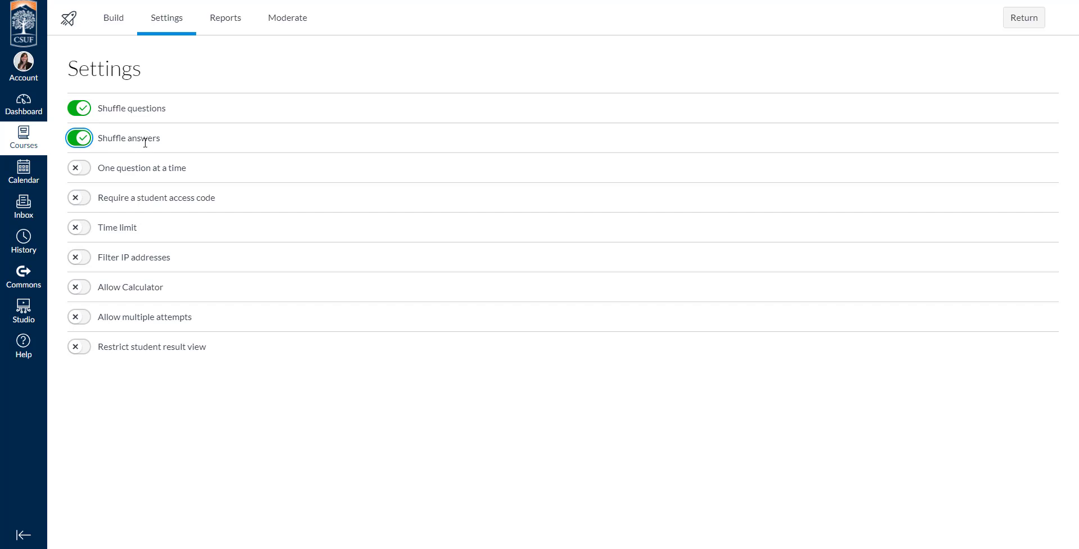
left_click(93, 142)
Turn on Require a student access code and Time limit
left_click(103, 201)
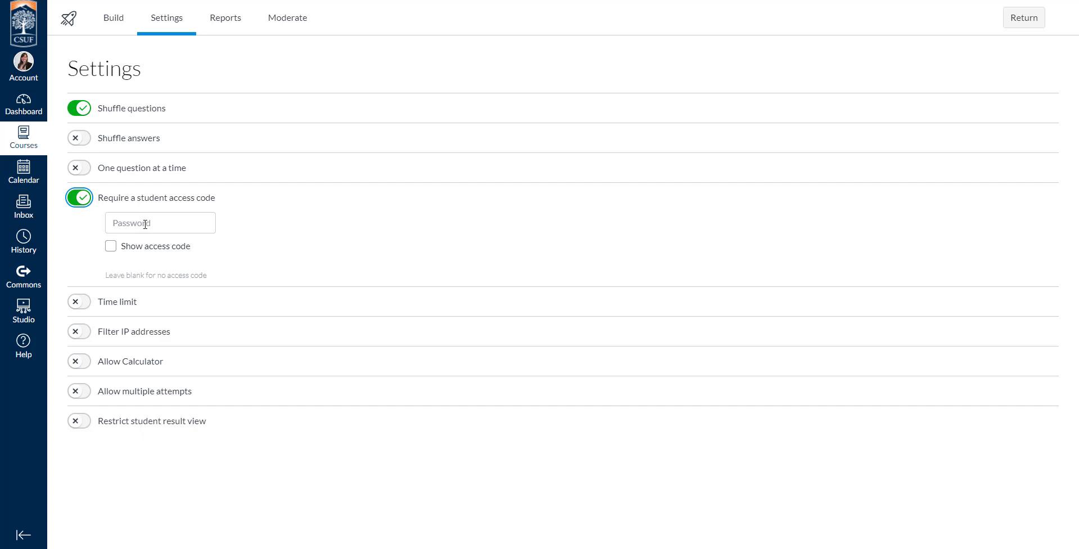
left_click(141, 295)
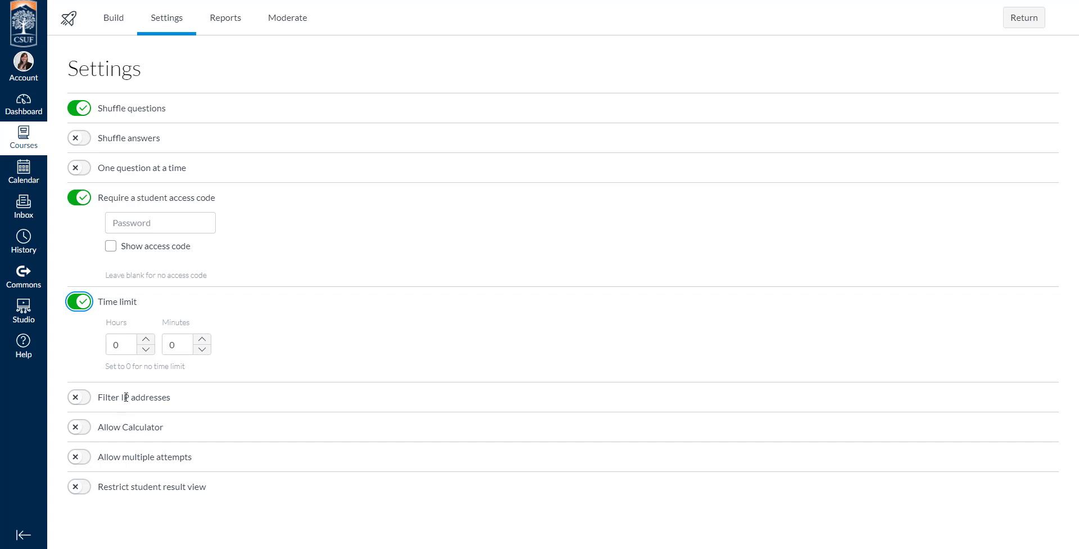
Turn on Allow Calculator and set the calculator type to Scientific
left_click(87, 431)
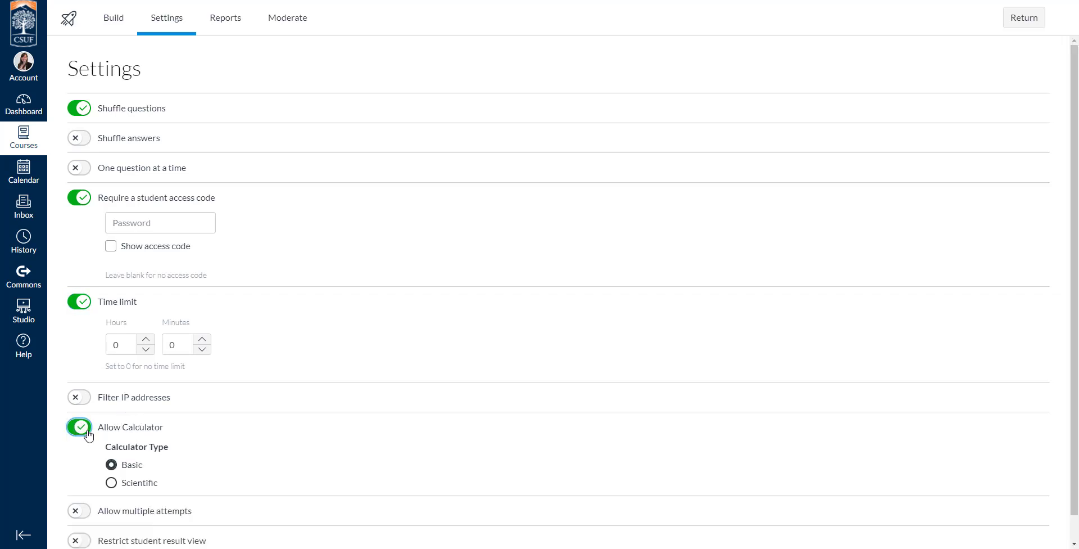
scroll(113, 438, "down", 1)
left_click(110, 456)
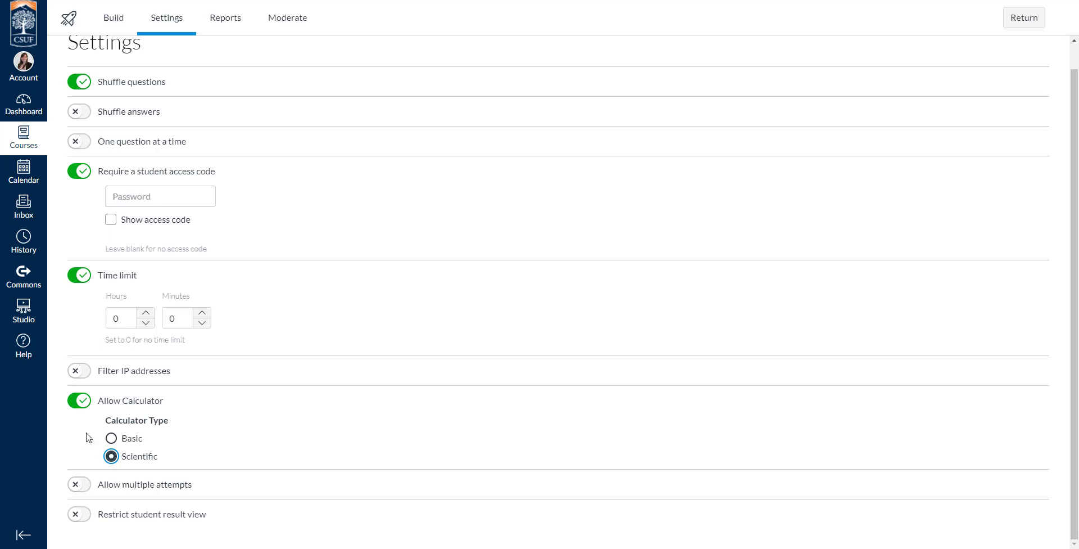
Turn on Restrict student result view
left_click(79, 513)
scroll(93, 428, "down", 3)
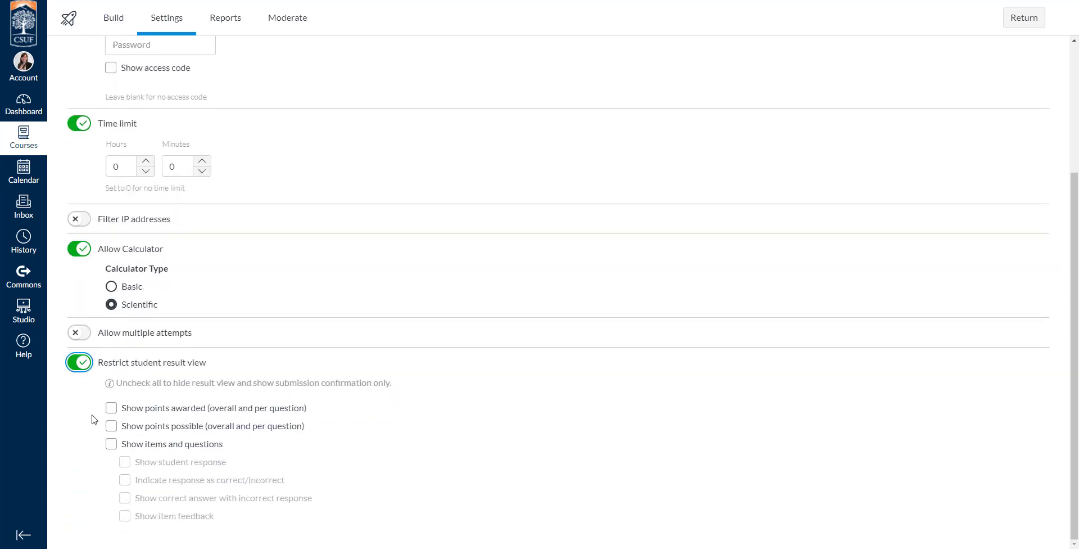
Under Restrict student result view, check Show items and questions, Show student response and Show item feedback
left_click_drag(121, 407, 206, 408)
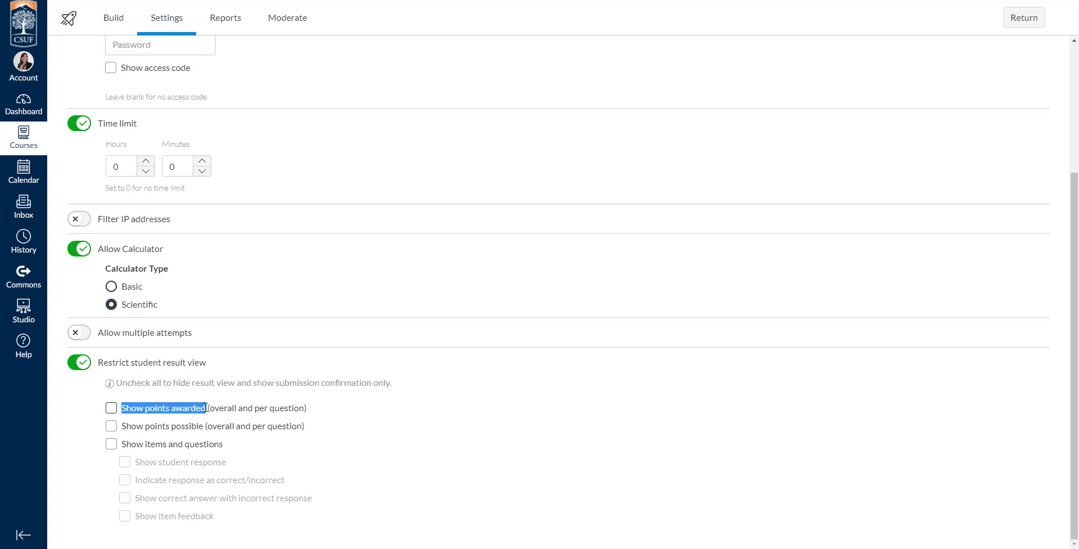
left_click_drag(121, 425, 203, 424)
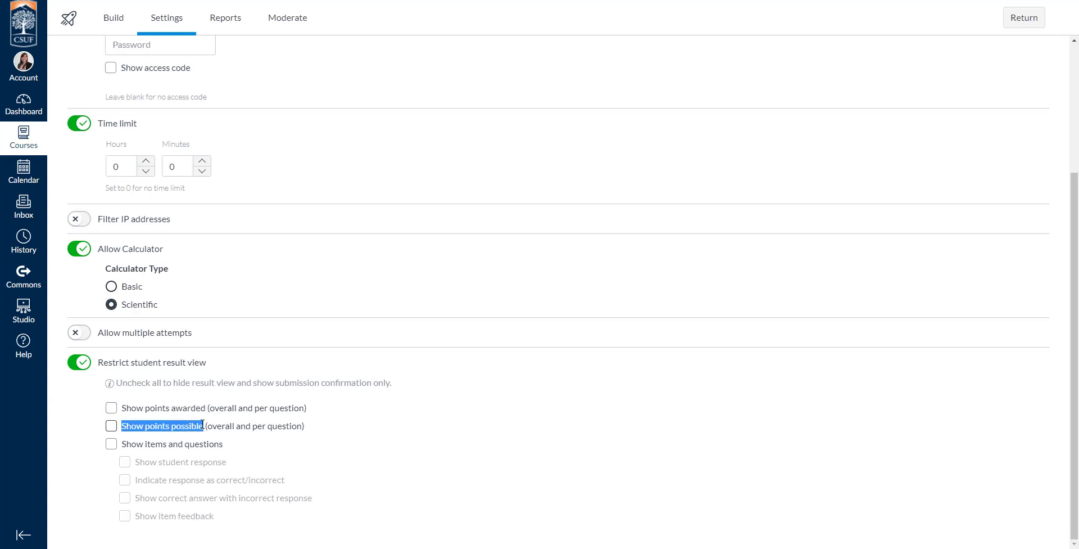
left_click_drag(121, 444, 252, 448)
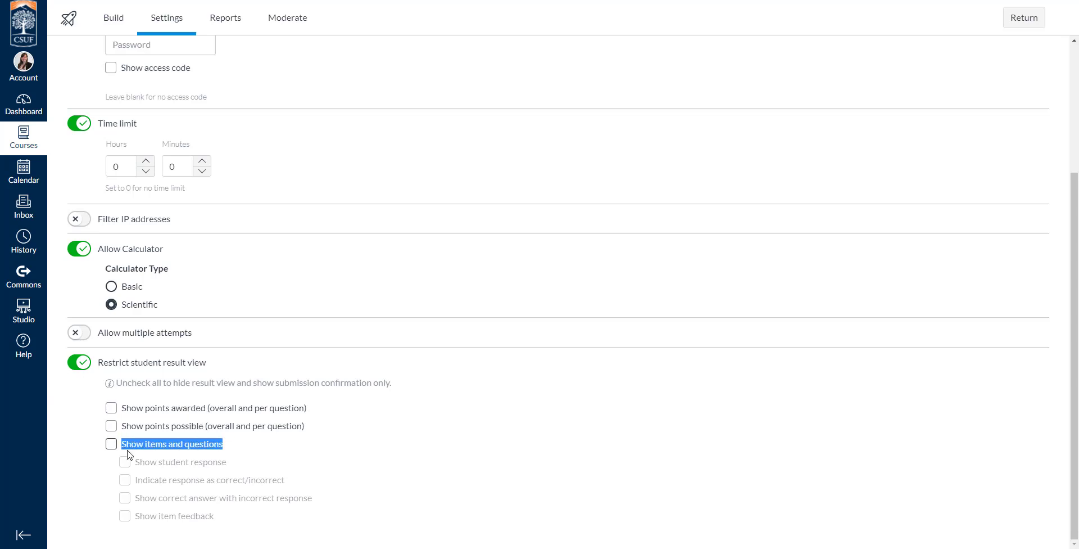
left_click(111, 443)
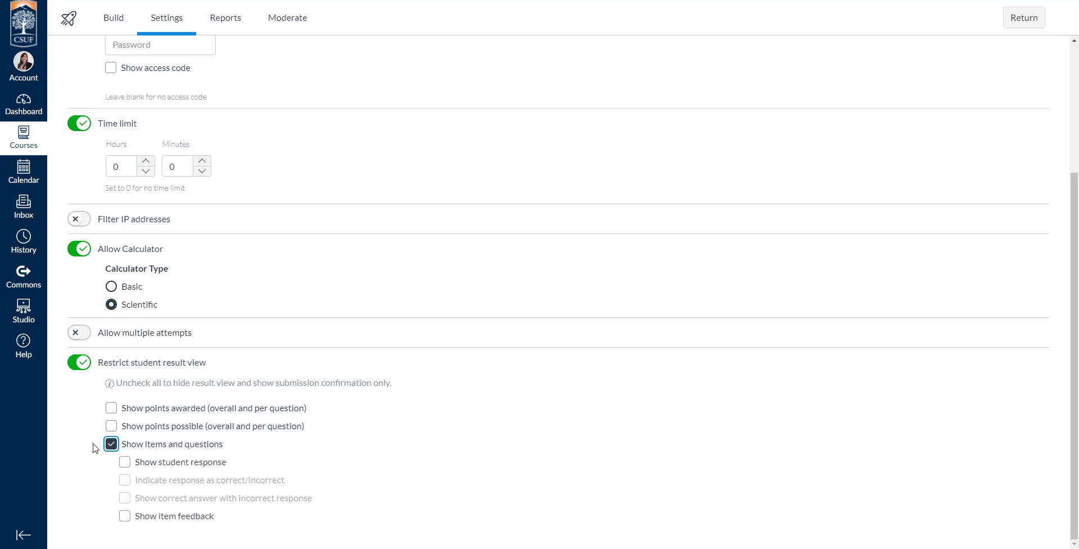
left_click(125, 462)
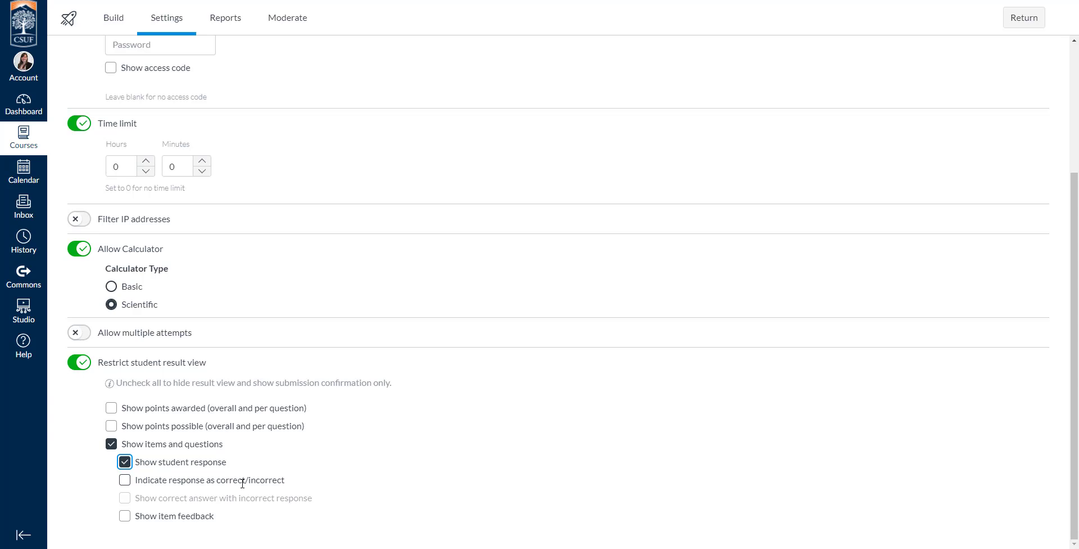
left_click(125, 480)
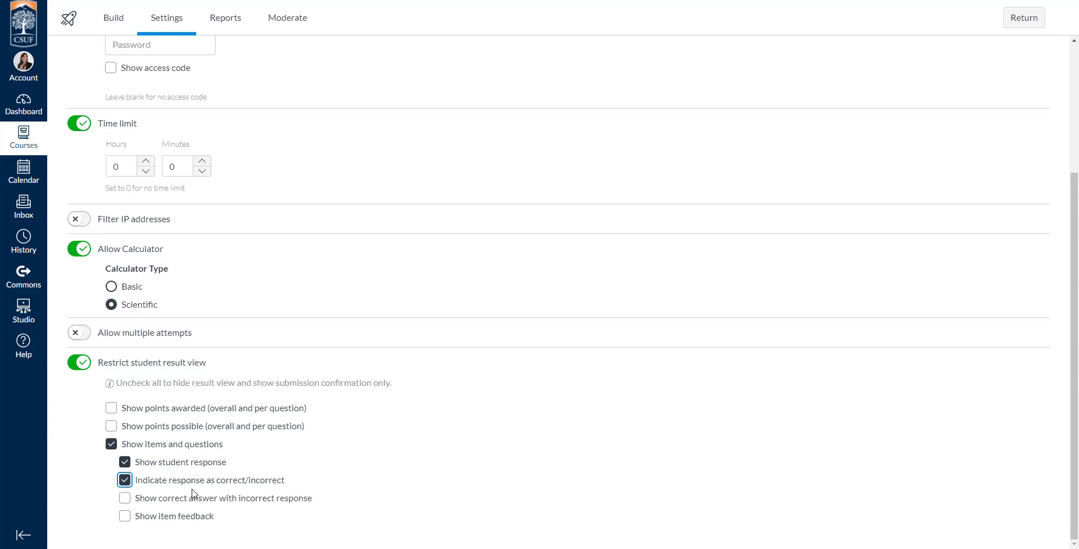
left_click(126, 499)
left_click(125, 516)
left_click(124, 480)
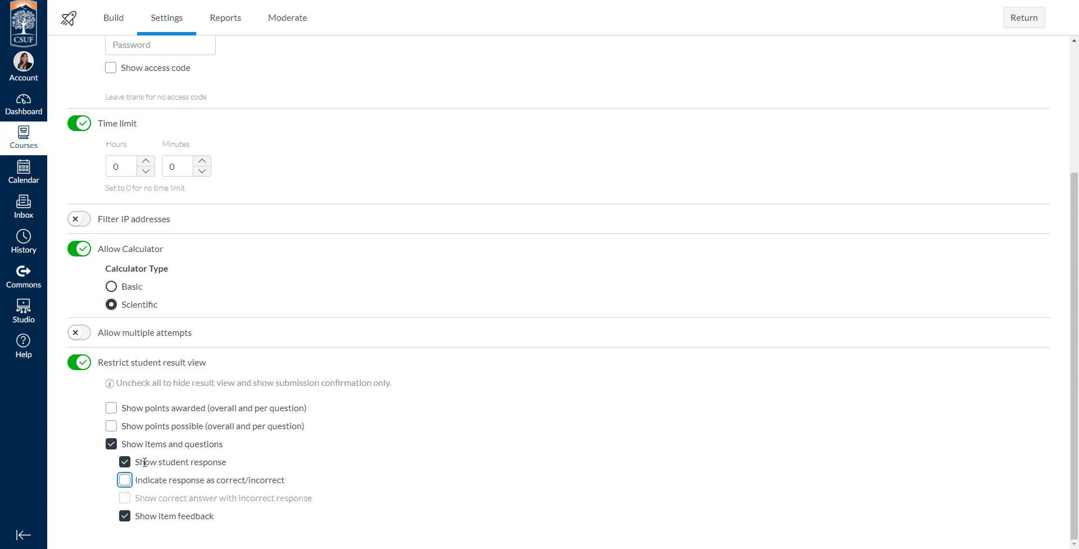
left_click_drag(135, 465, 231, 460)
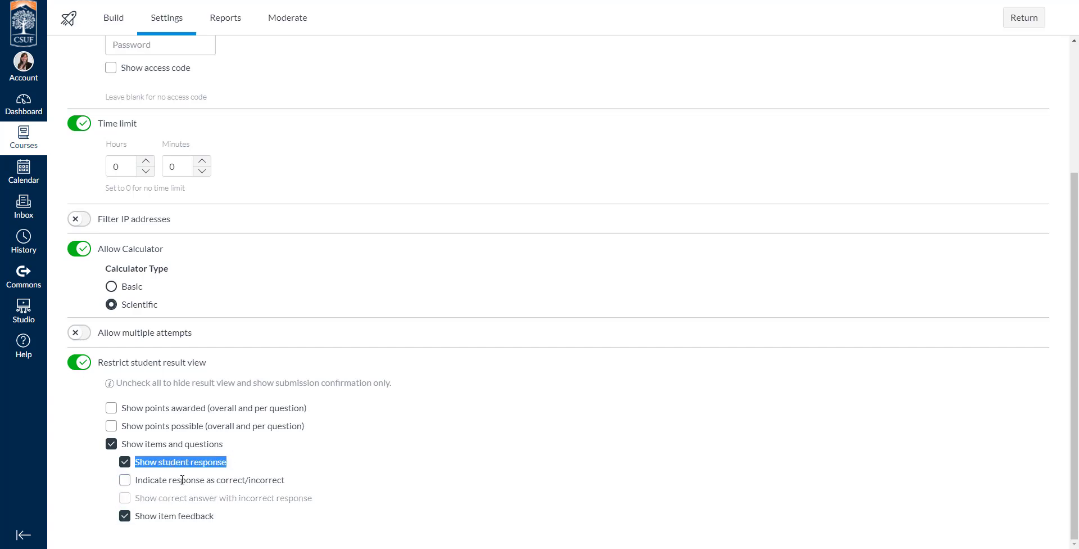
left_click(143, 517)
triple_click(148, 518)
left_click(151, 518)
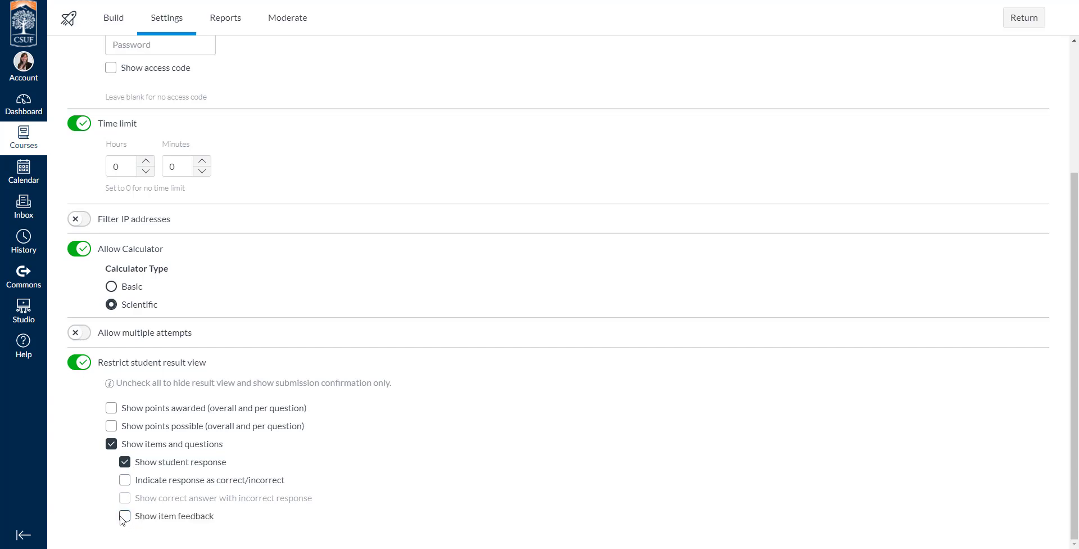
left_click(156, 519)
left_click(82, 364)
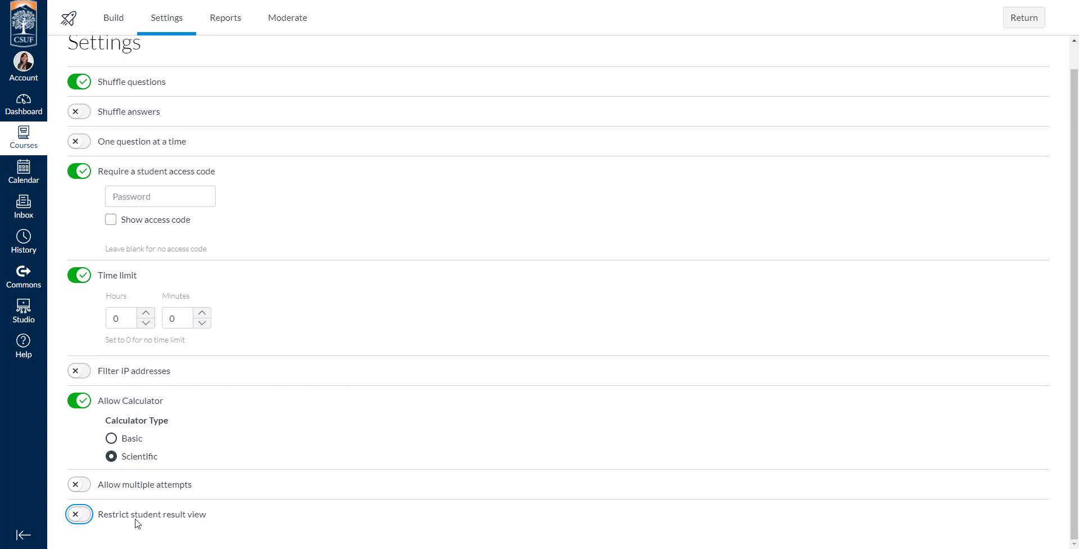
left_click(79, 514)
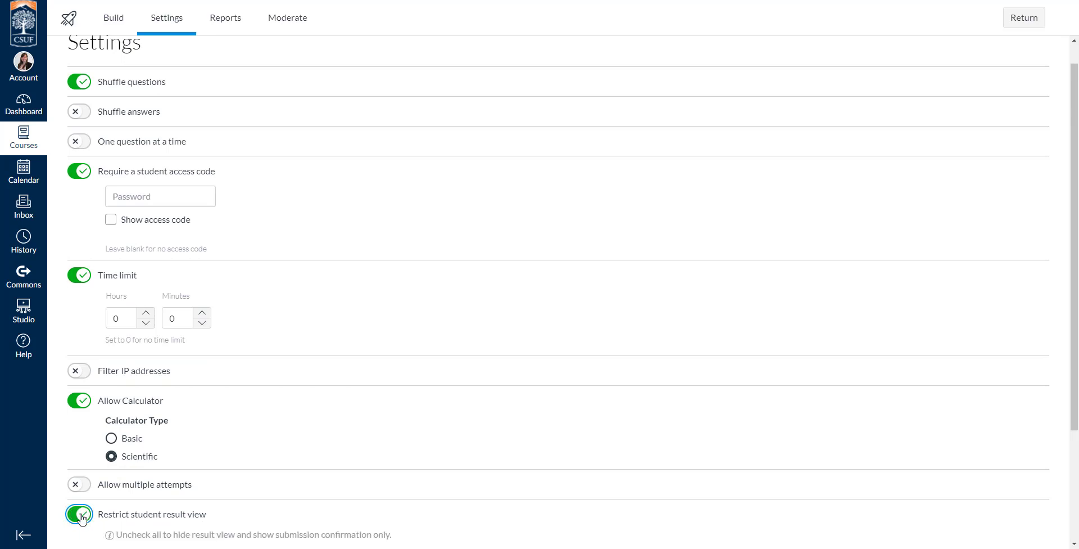
scroll(123, 481, "down", 3)
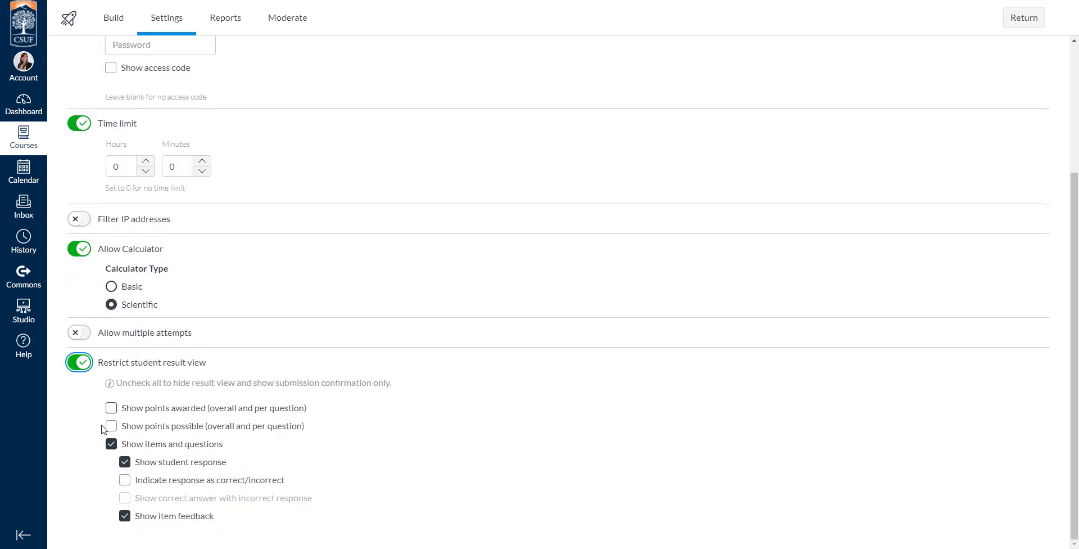
scroll(153, 447, "up", 4)
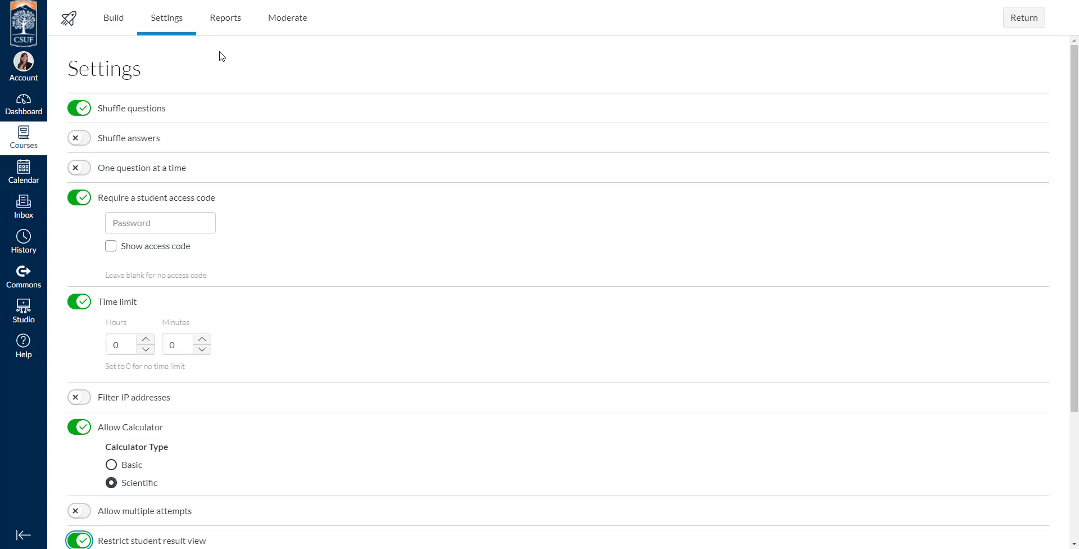
Browse the Reports, Moderate and Build pages, the question navigator and the options menu
left_click(241, 22)
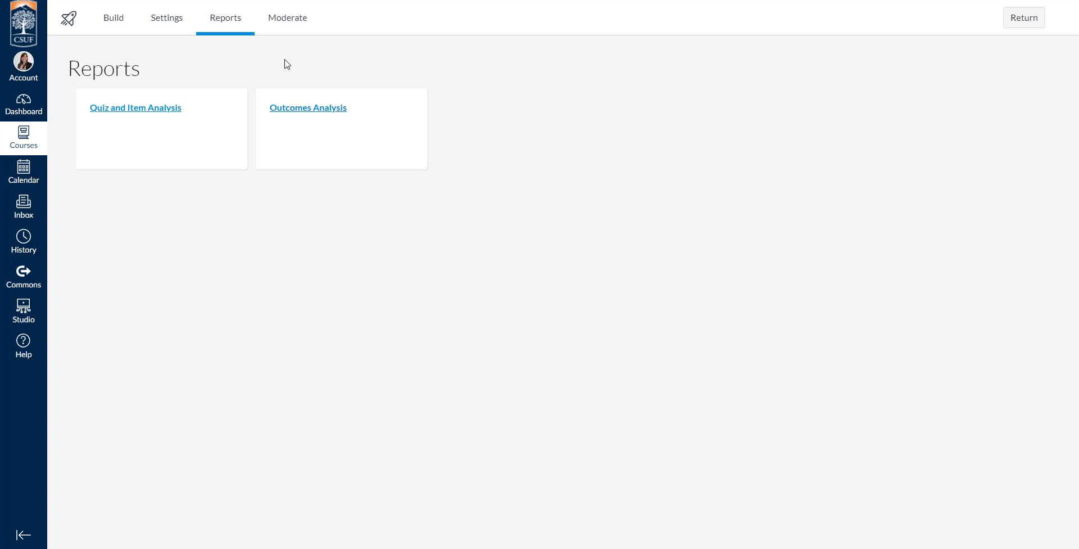
left_click(292, 25)
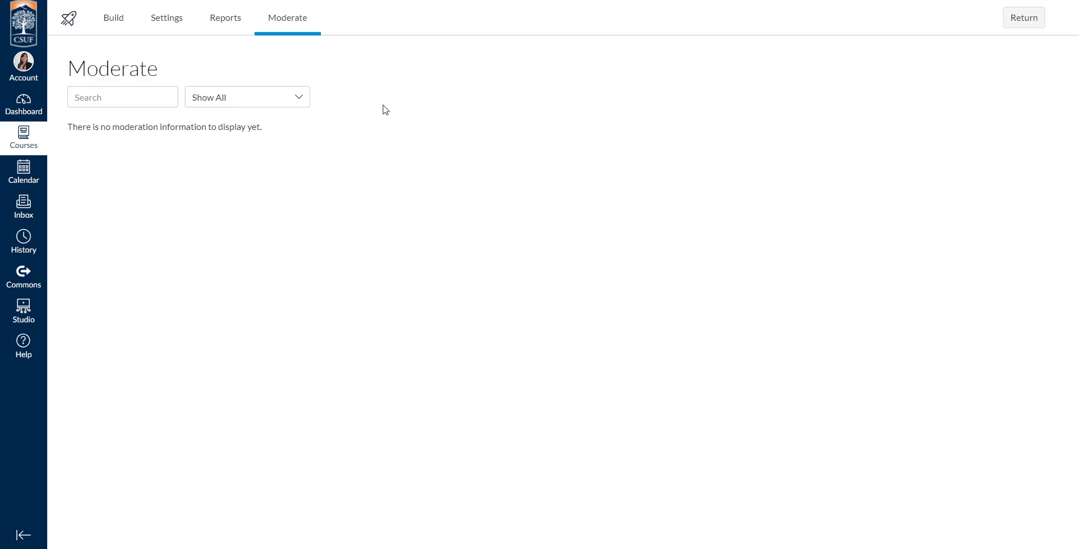
left_click(121, 19)
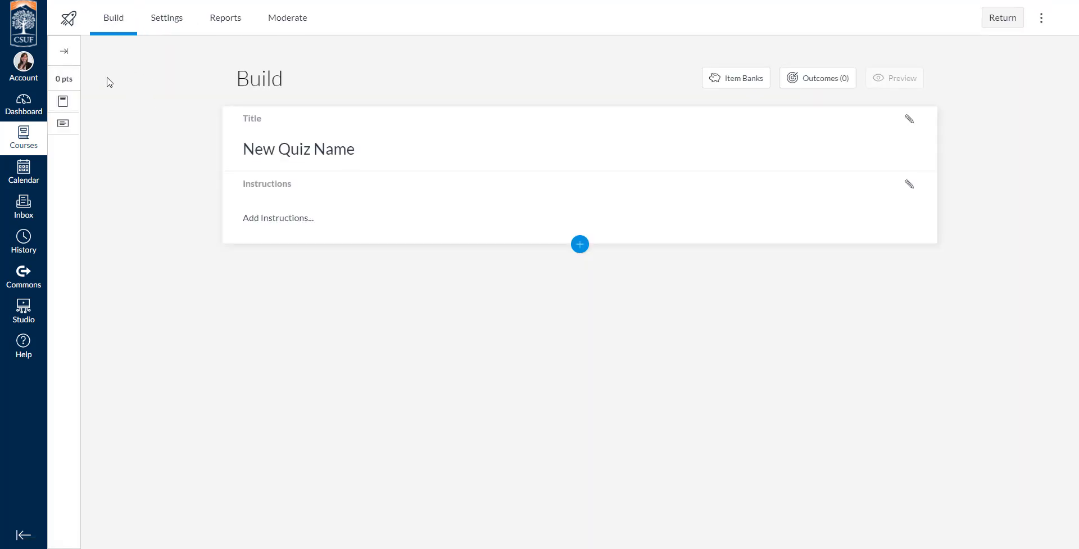
left_click(65, 52)
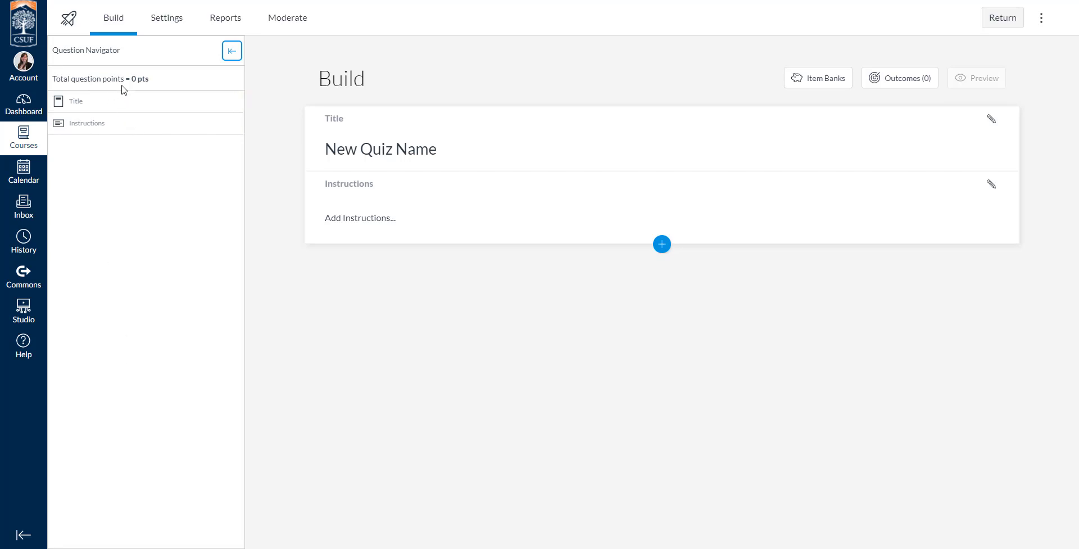
left_click(232, 52)
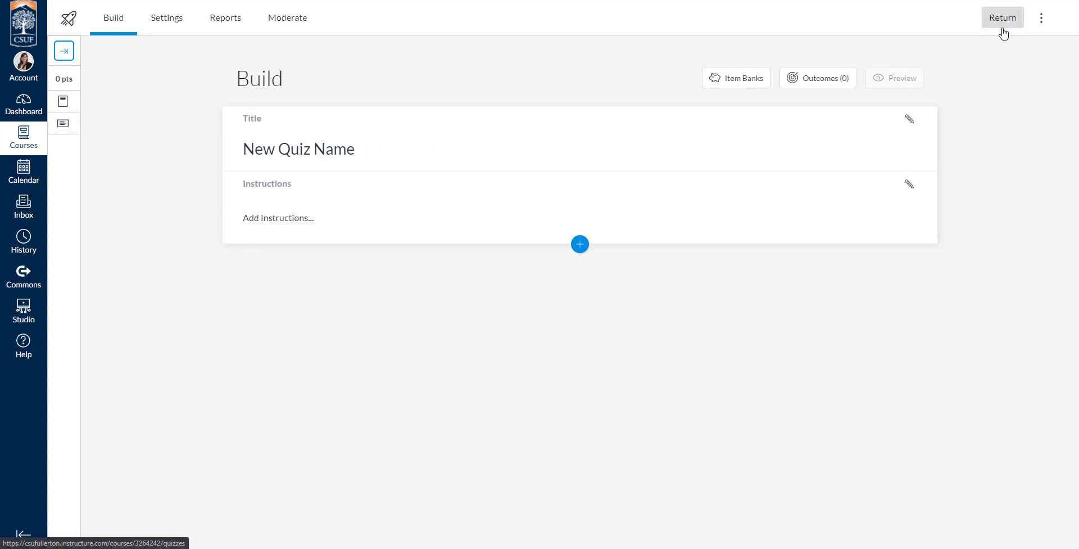
left_click(1043, 21)
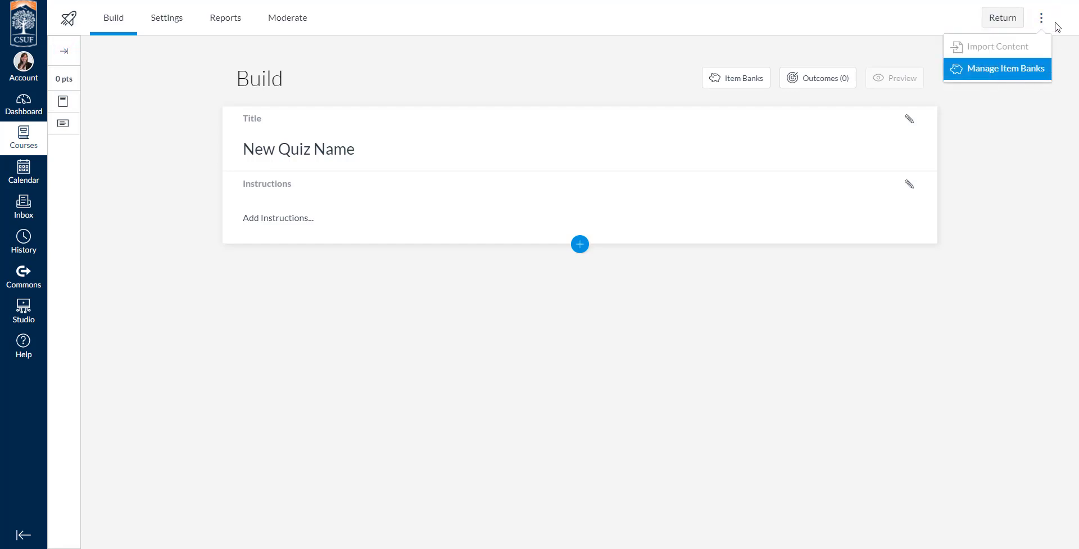
left_click(1063, 37)
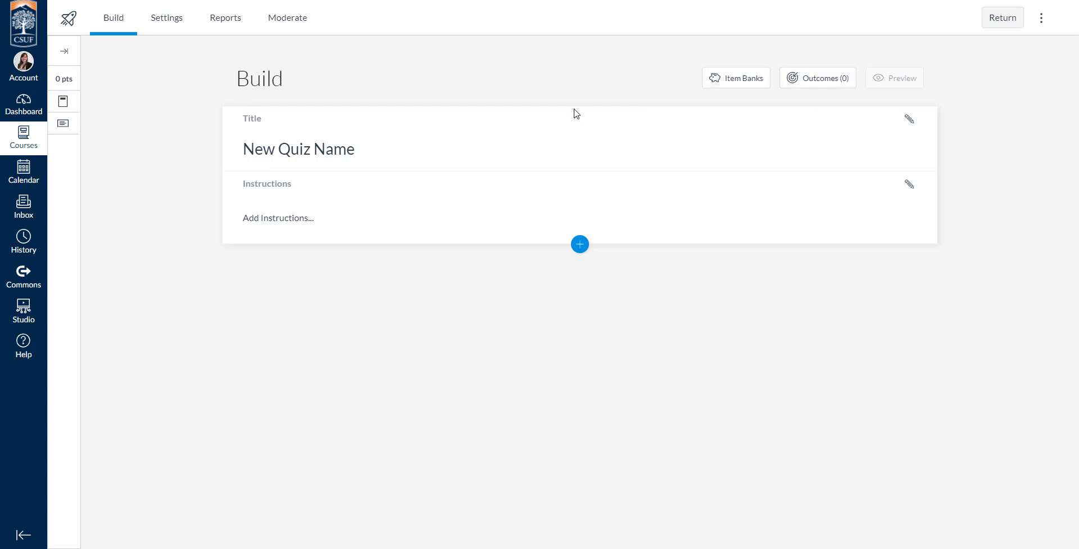
Open the instructions editor and inspect the Insert/edit media dialog's tabs without inserting anything
left_click(302, 150)
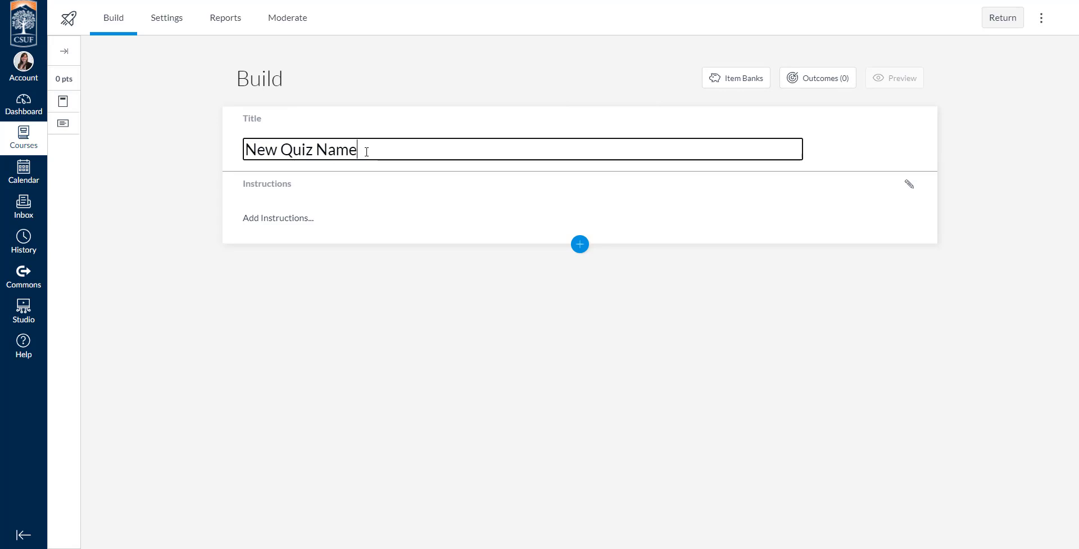
left_click(590, 213)
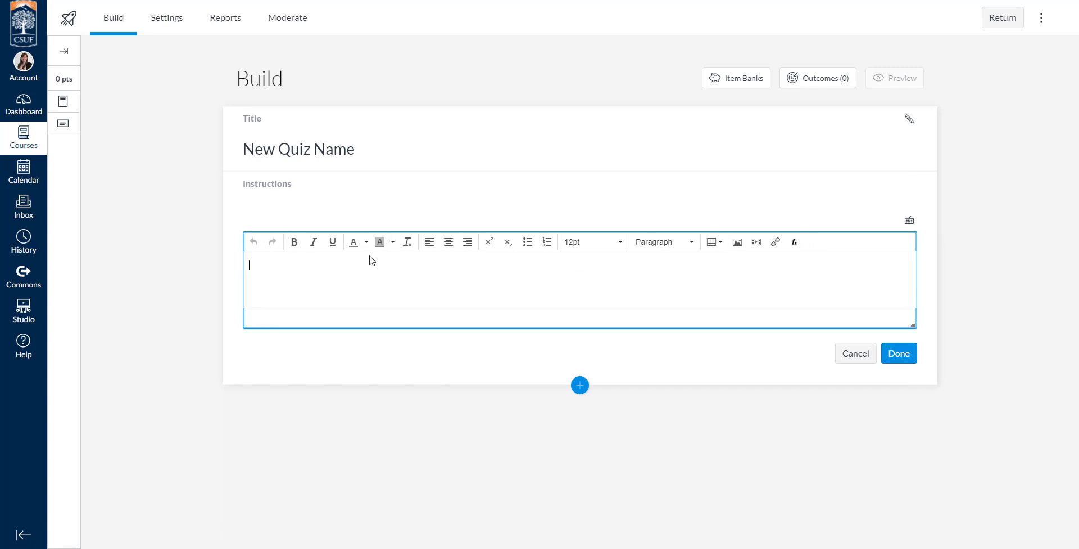
left_click(756, 242)
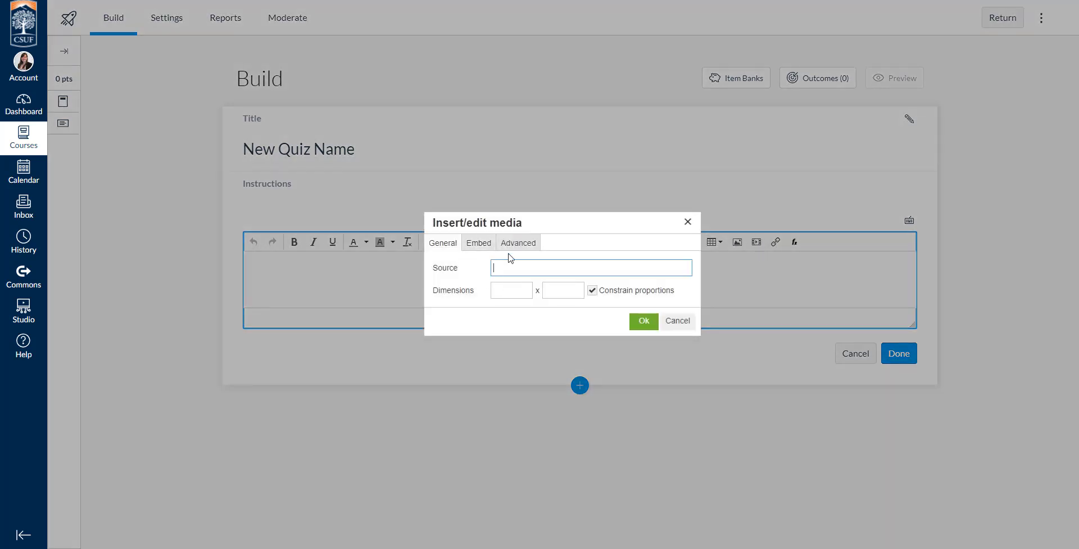
left_click(479, 245)
left_click(443, 243)
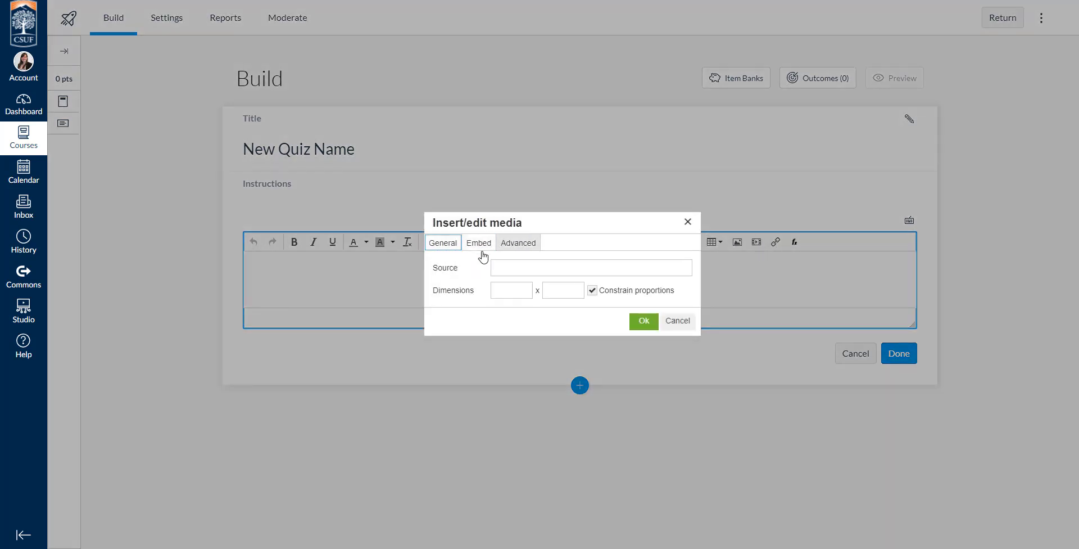
left_click(687, 221)
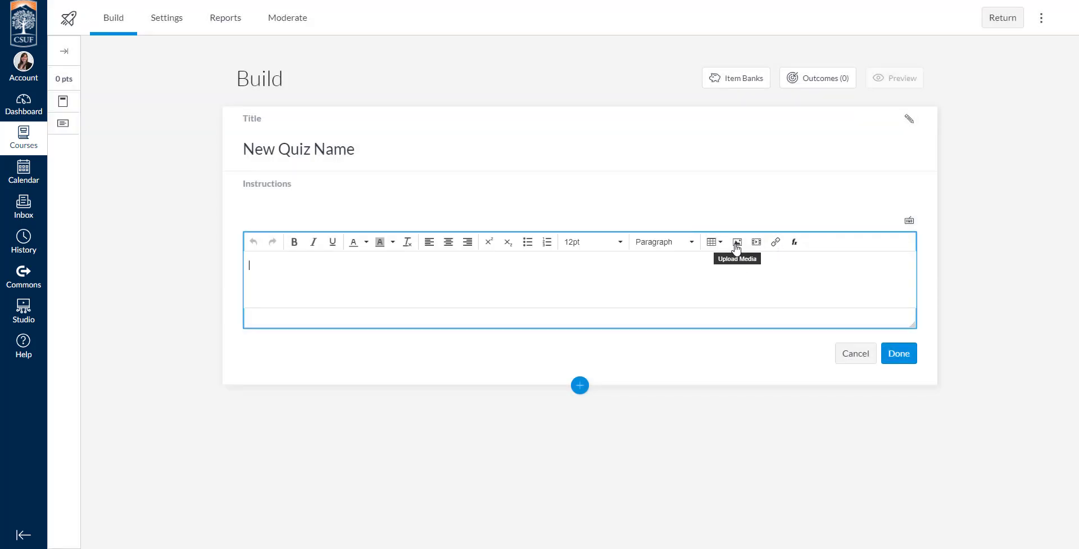
Enter "directions" as the quiz instructions, formatted as Heading 1, and save them
left_click(686, 243)
left_click(443, 265)
type("directions")
double_click(268, 265)
left_click(659, 243)
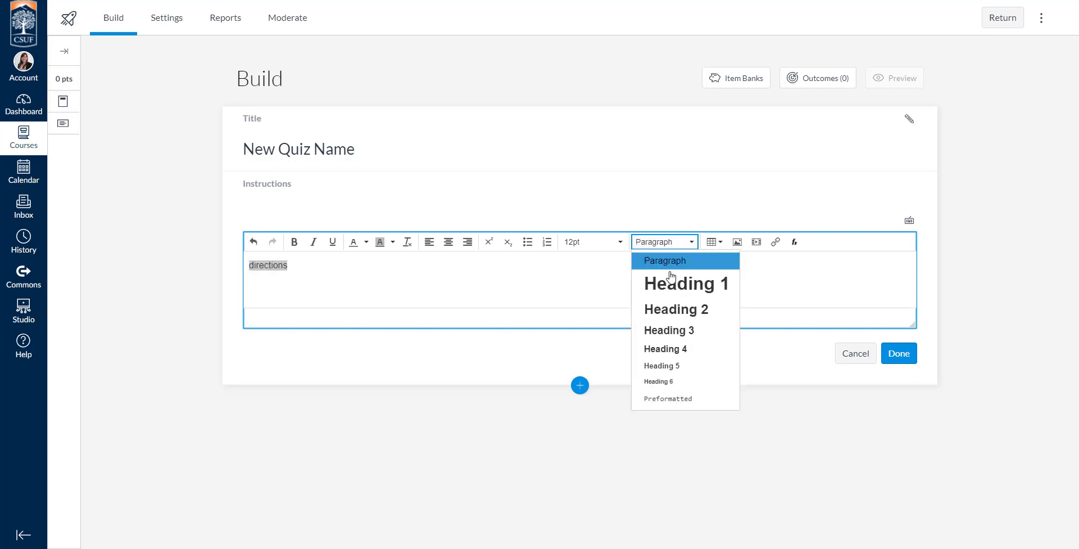
left_click(670, 279)
left_click(511, 277)
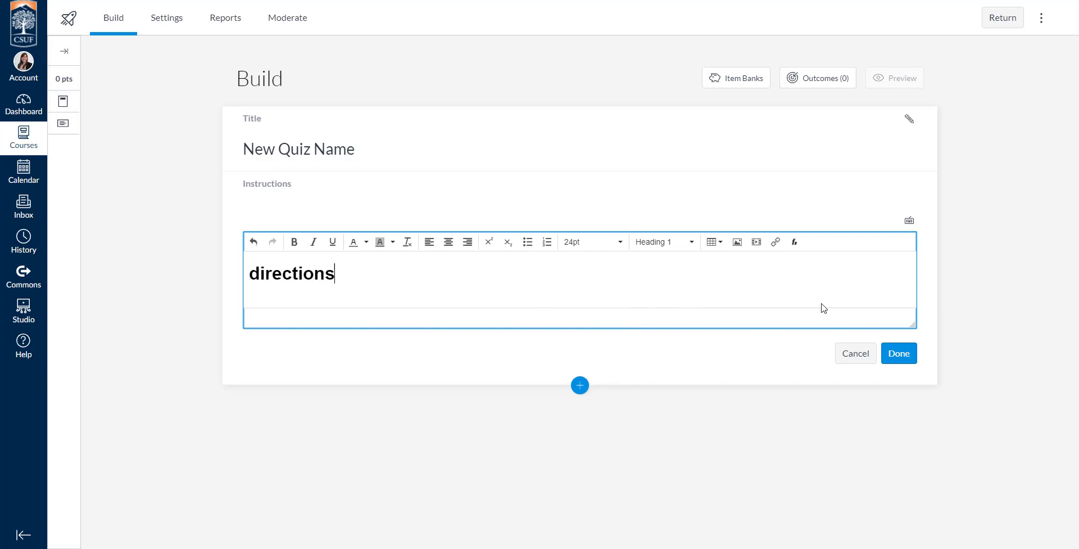
left_click(898, 354)
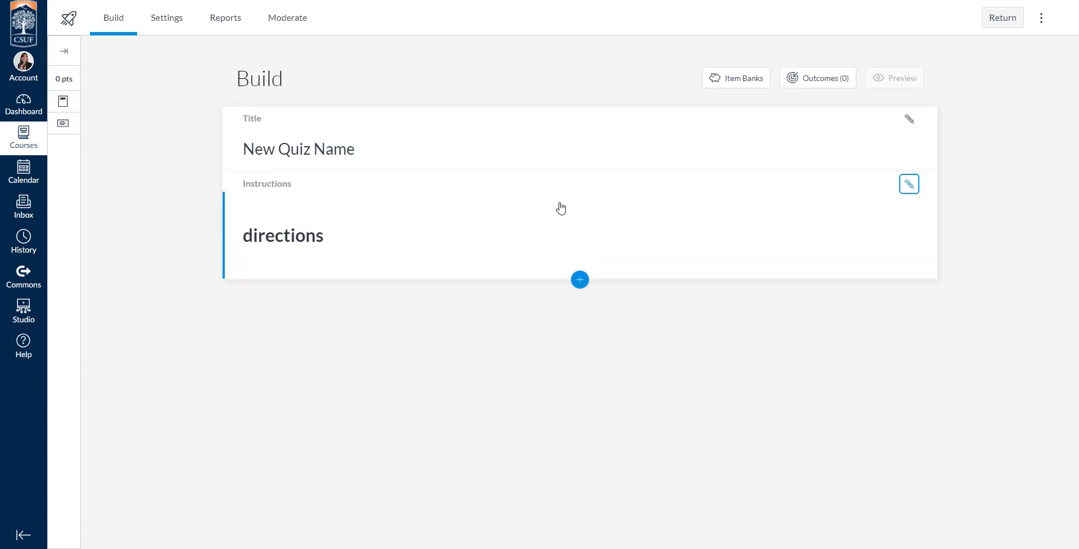
left_click(580, 280)
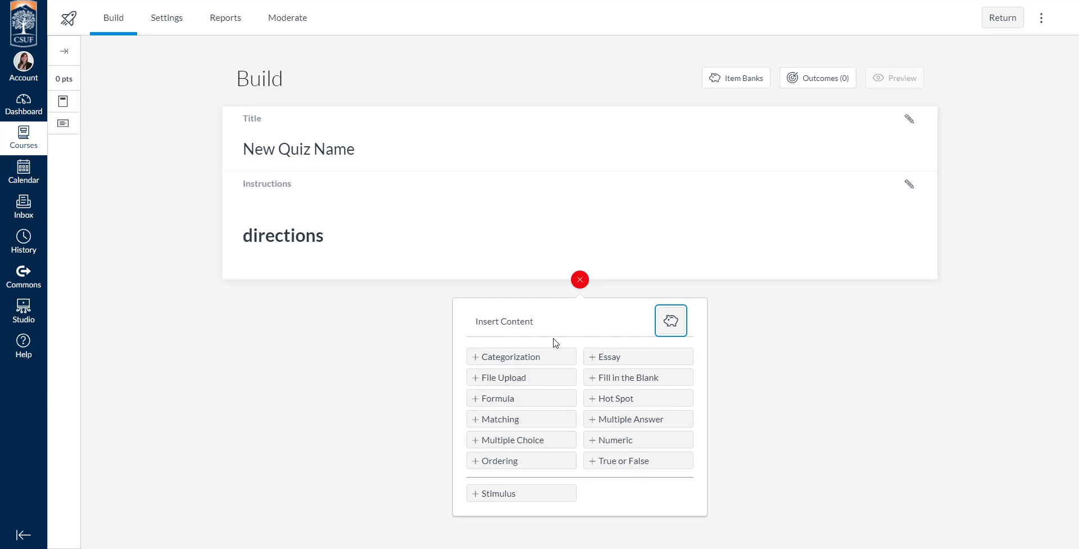
left_click(515, 363)
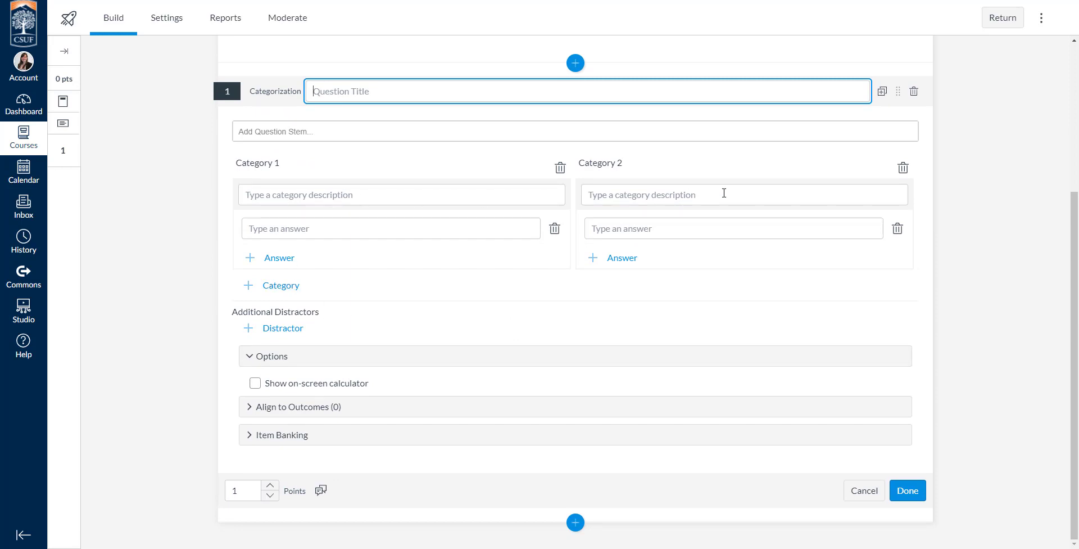
left_click(575, 522)
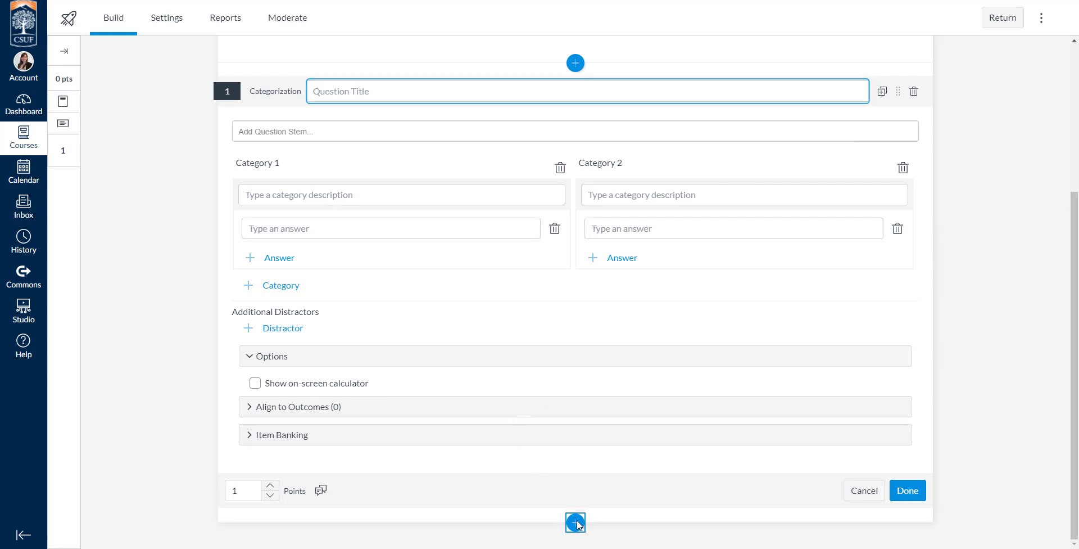
scroll(556, 346, "down", 2)
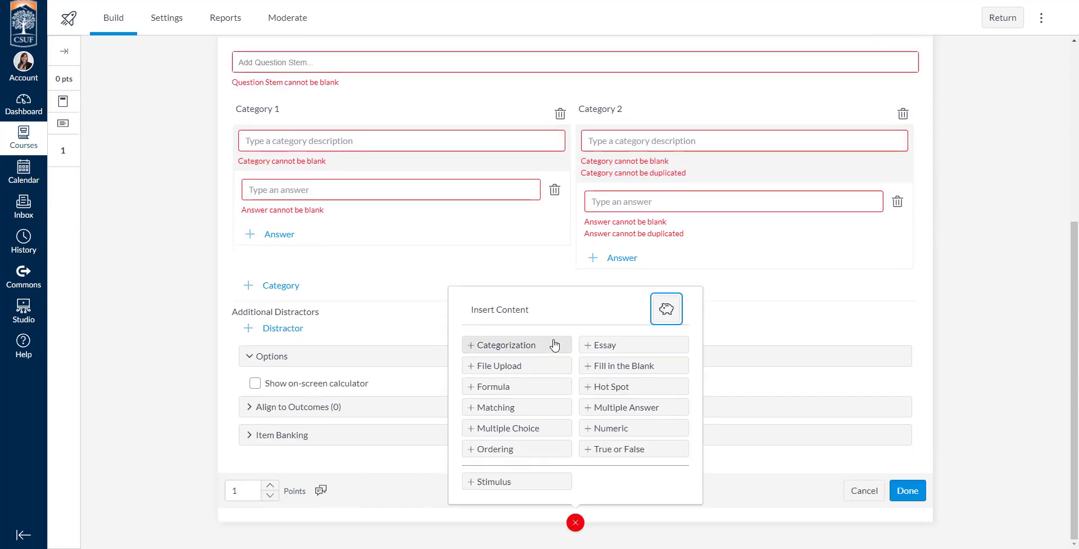
left_click(866, 493)
Add a Formula question below the instructions
left_click(580, 280)
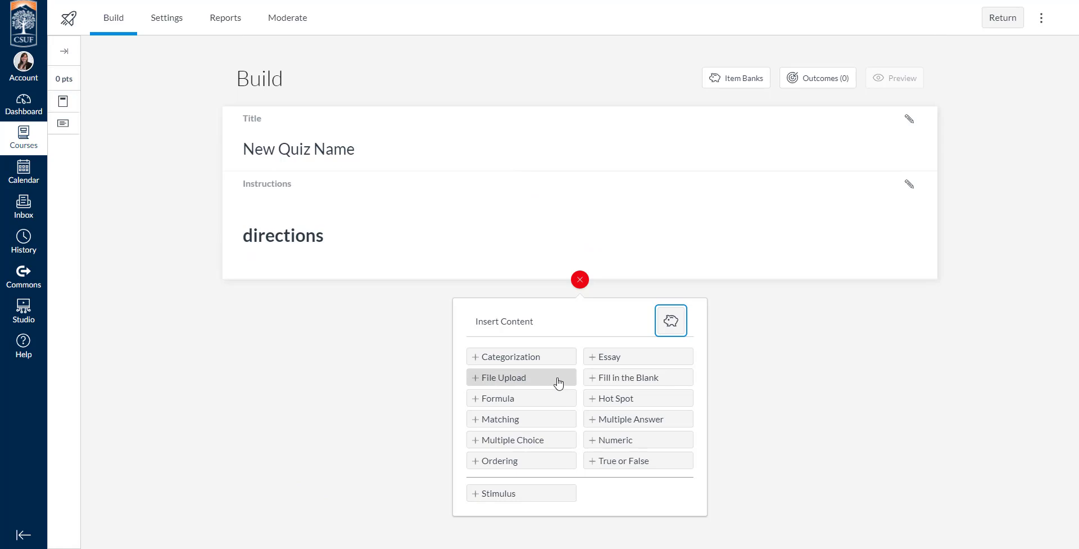
left_click(514, 400)
scroll(450, 390, "down", 4)
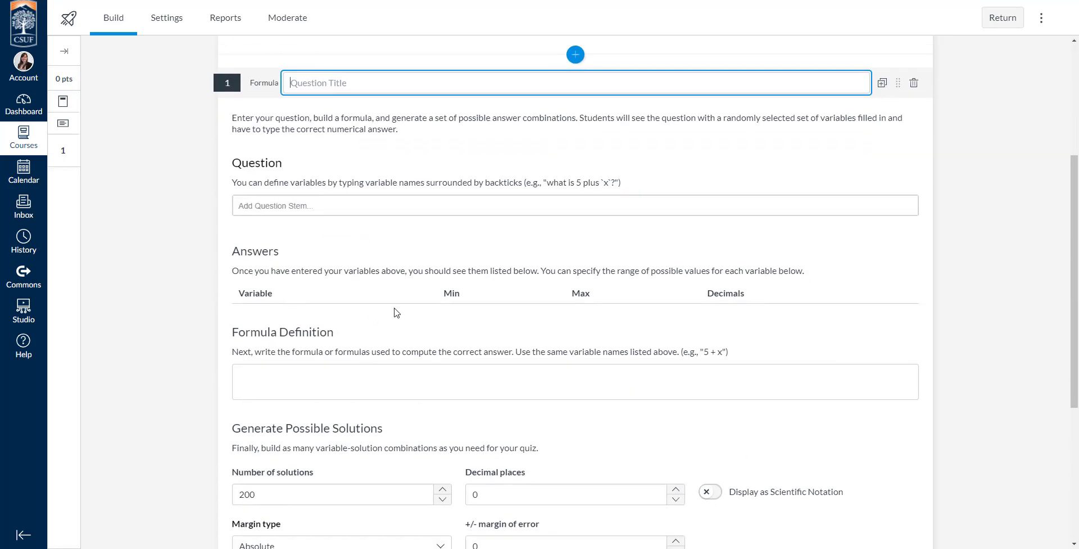
scroll(362, 313, "down", 2)
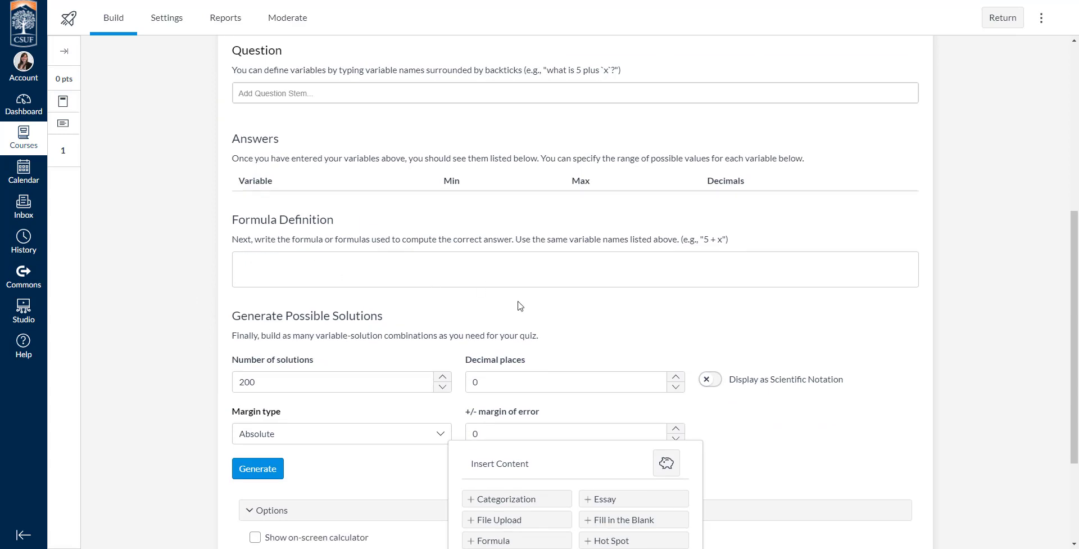
Cancel the unfinished Formula question
scroll(525, 341, "down", 3)
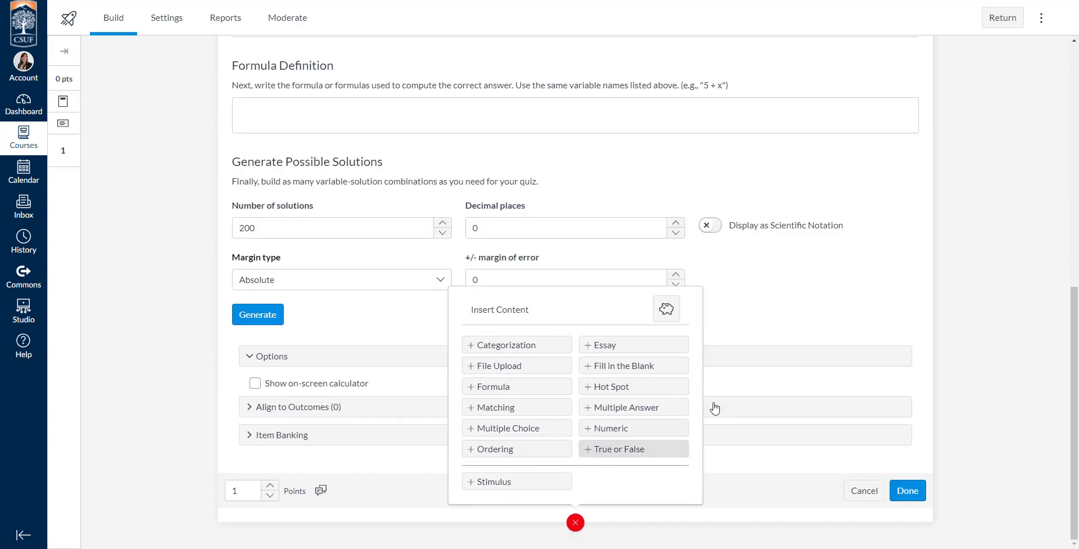
left_click(870, 494)
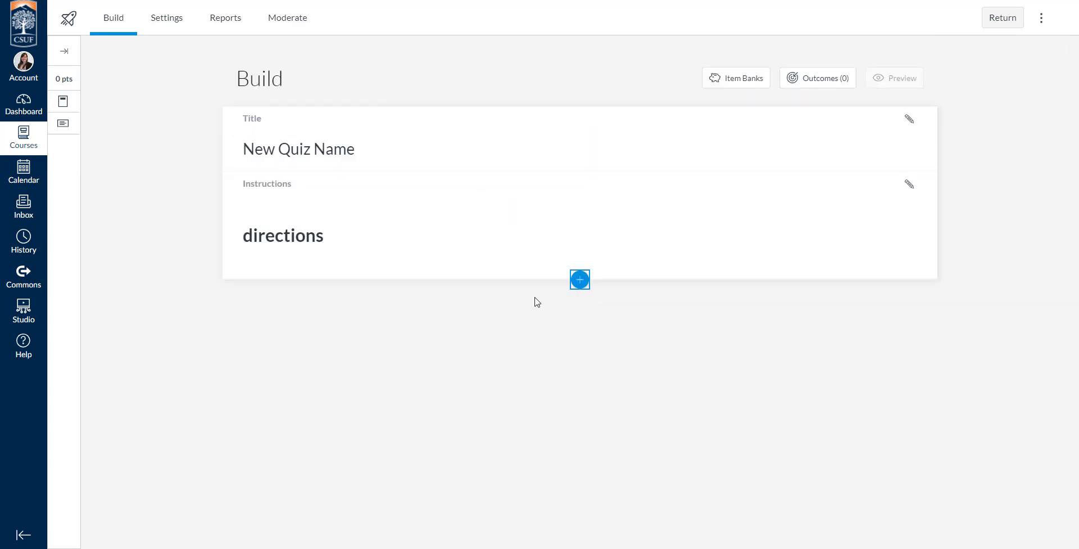
Add a Matching question to view its fields, then cancel it
left_click(579, 278)
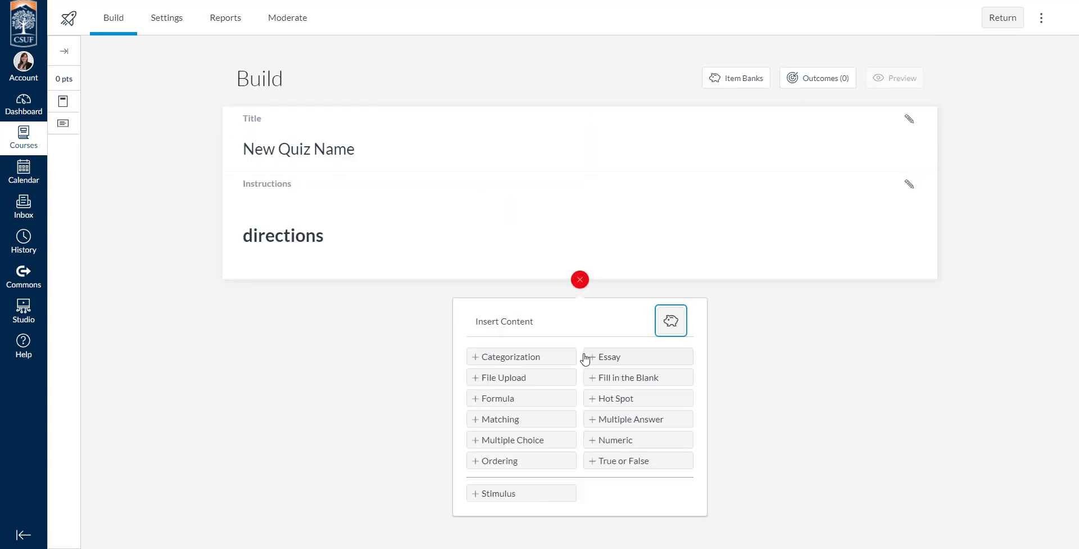
left_click(539, 425)
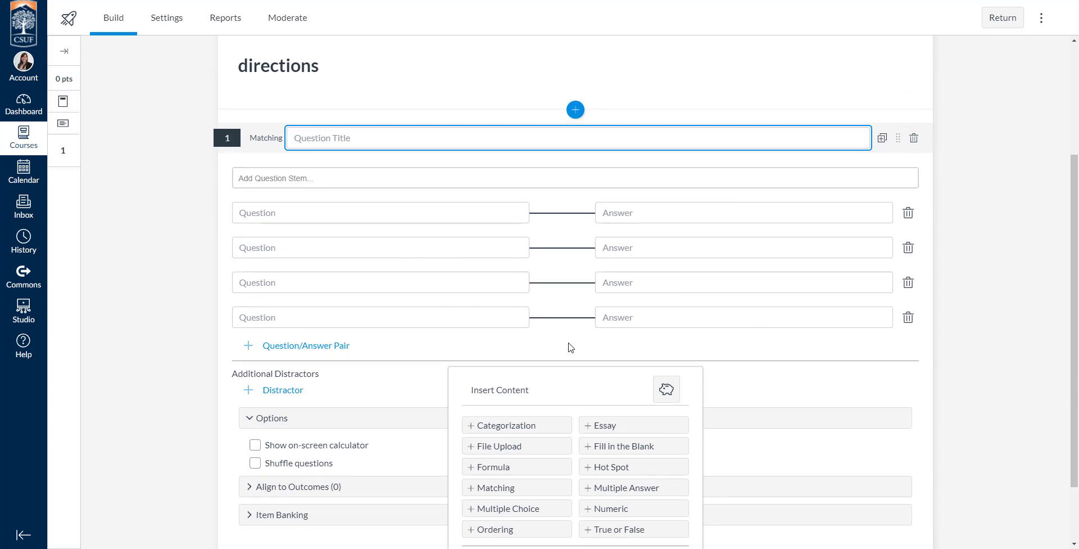
scroll(619, 352, "down", 2)
left_click(862, 495)
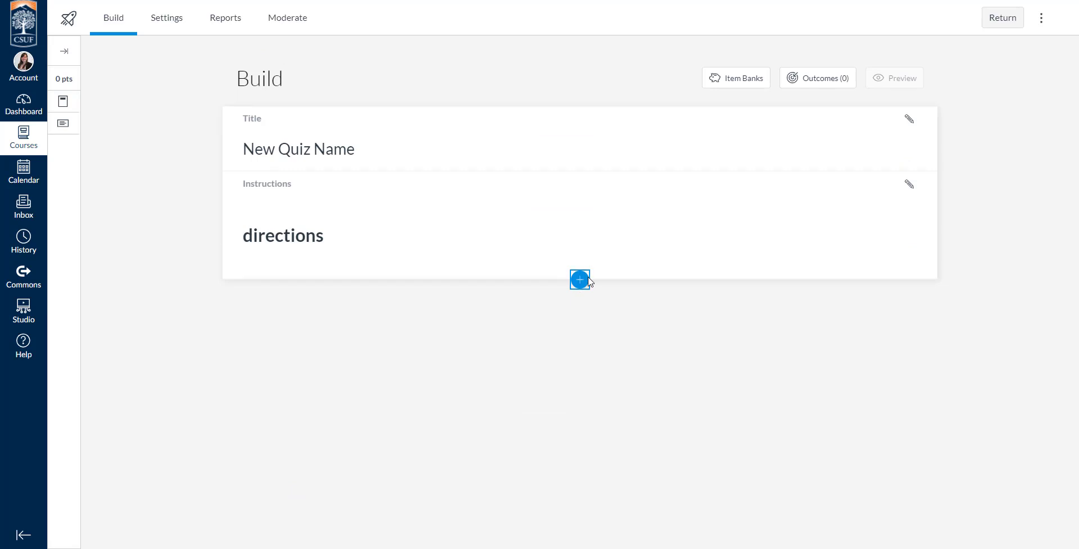
Add an Ordering question to view its fields, then cancel it
left_click(579, 280)
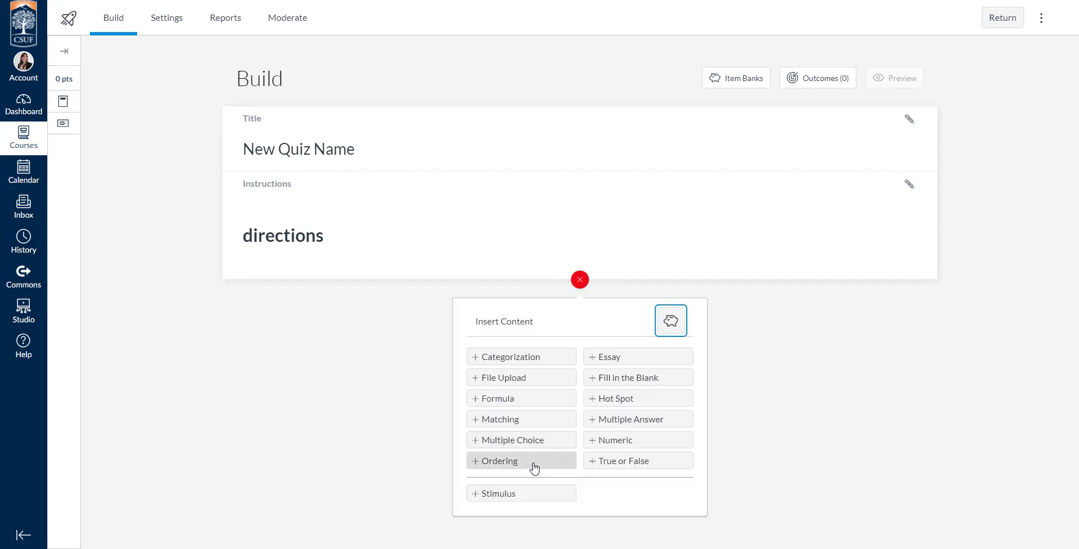
left_click(533, 461)
scroll(575, 373, "down", 3)
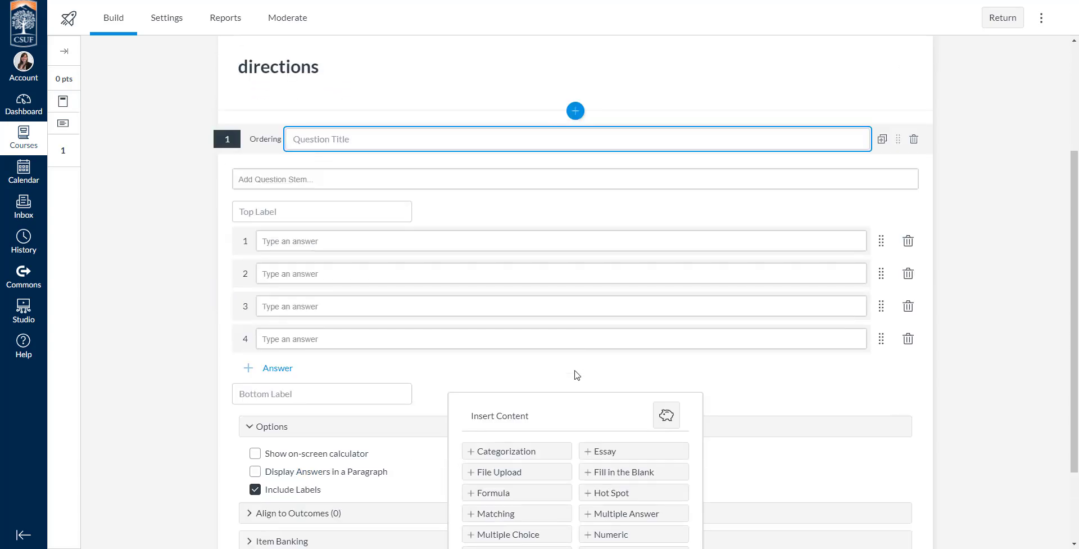
scroll(481, 361, "down", 2)
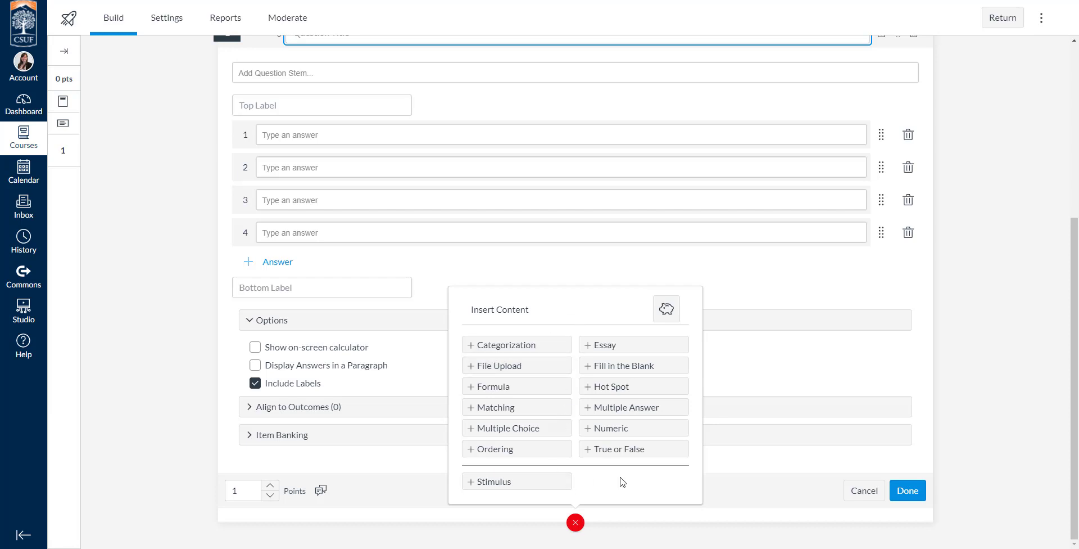
left_click(864, 491)
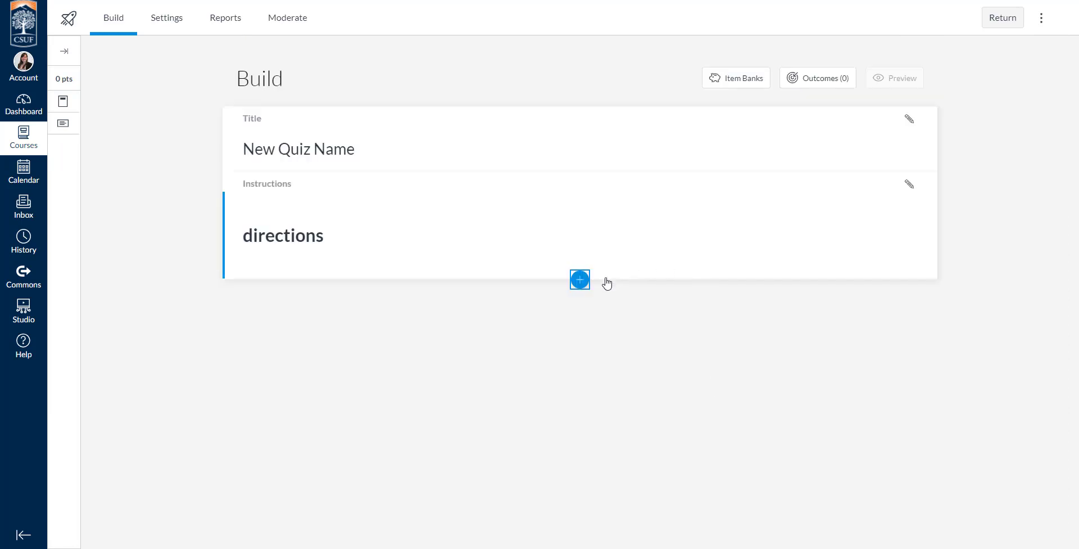
Add a Hot Spot question to view its fields, then cancel it
left_click(583, 282)
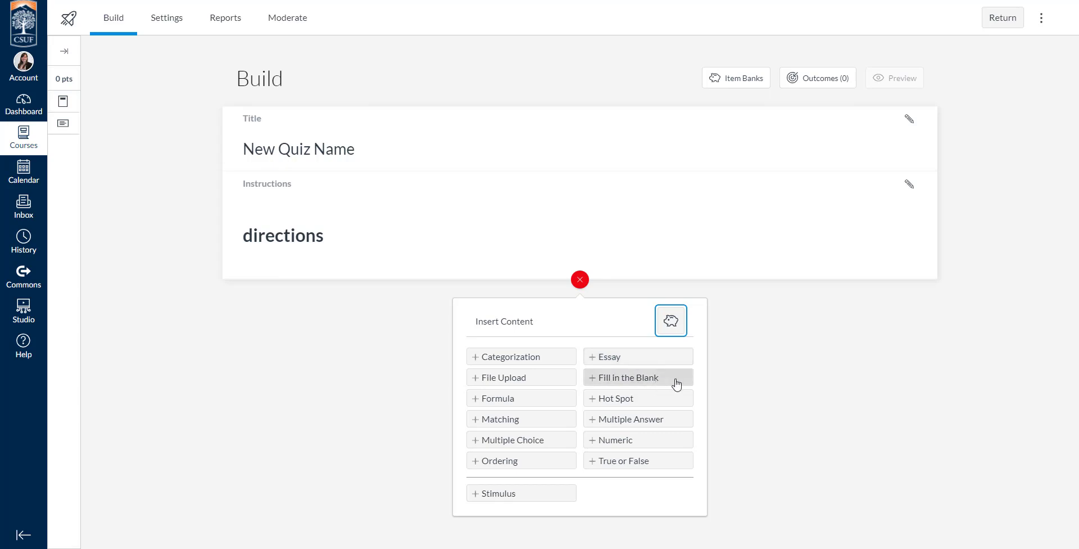
left_click(664, 399)
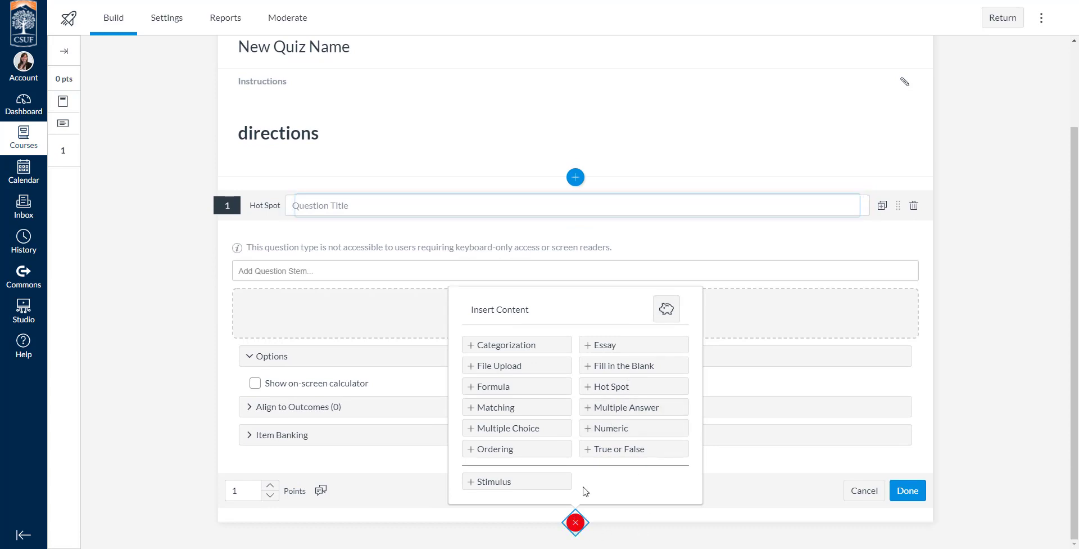
left_click(576, 523)
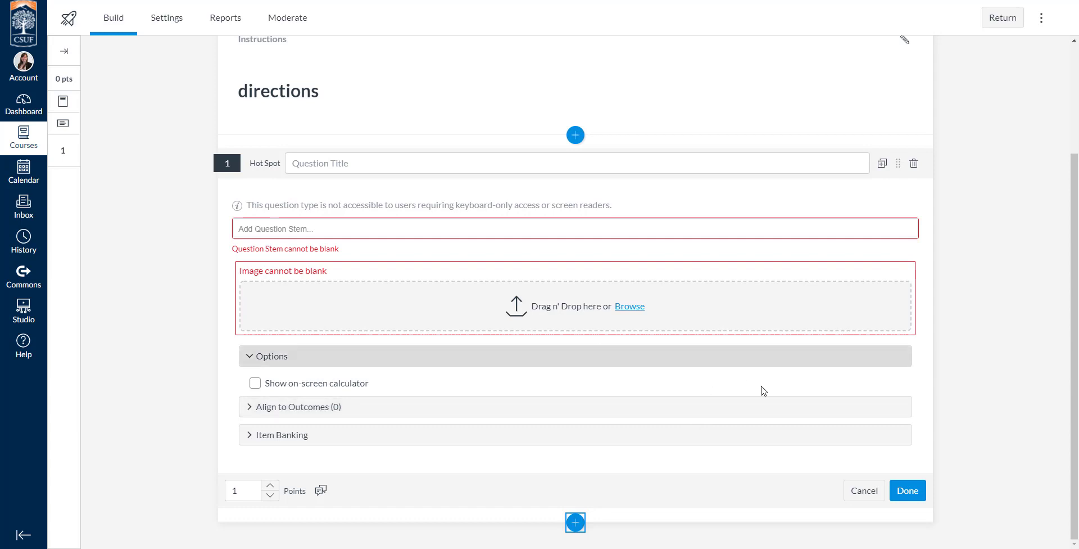
left_click(863, 491)
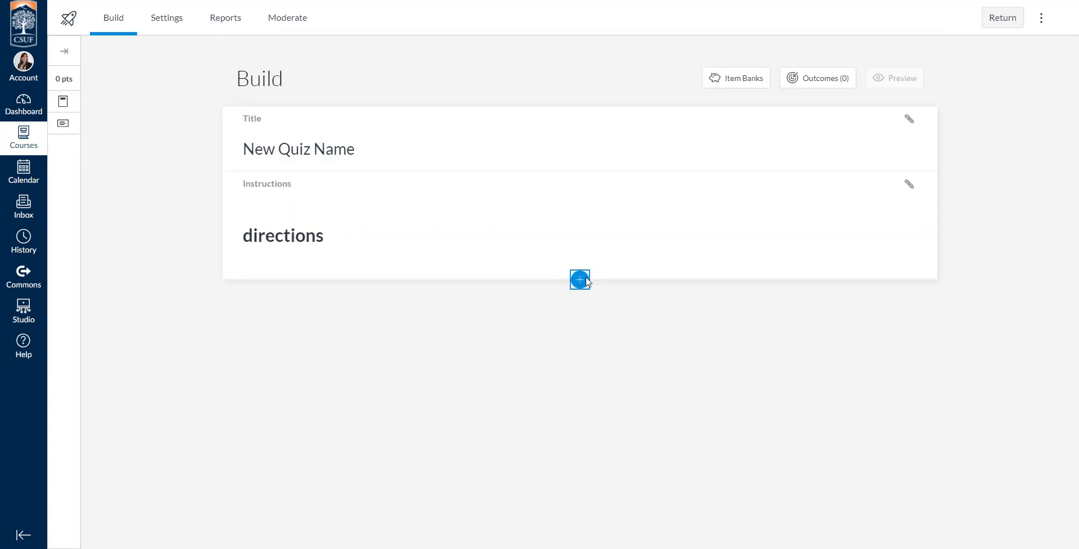
Insert a Stimulus below the instructions and title it Name
left_click(579, 280)
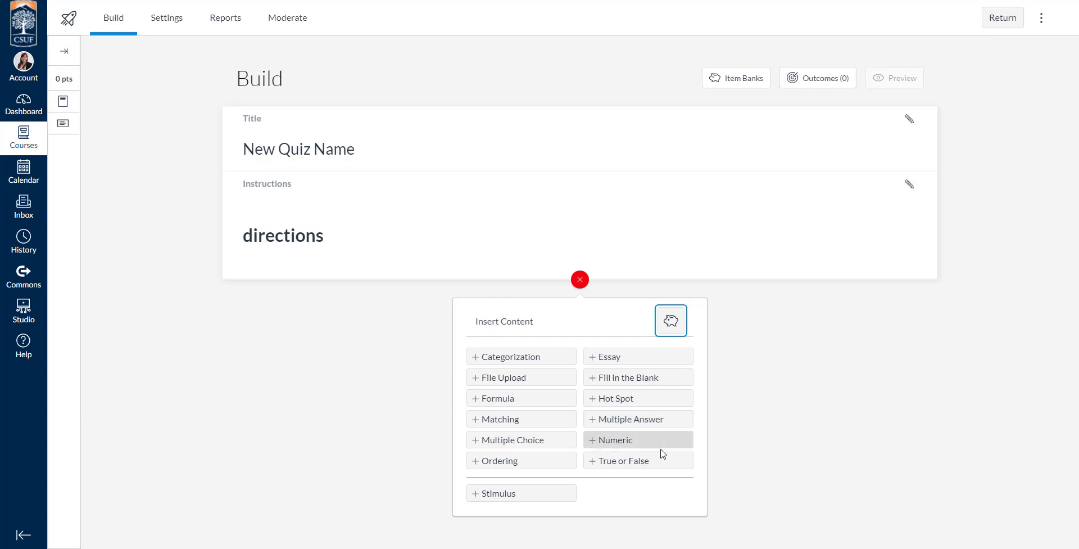
left_click(545, 497)
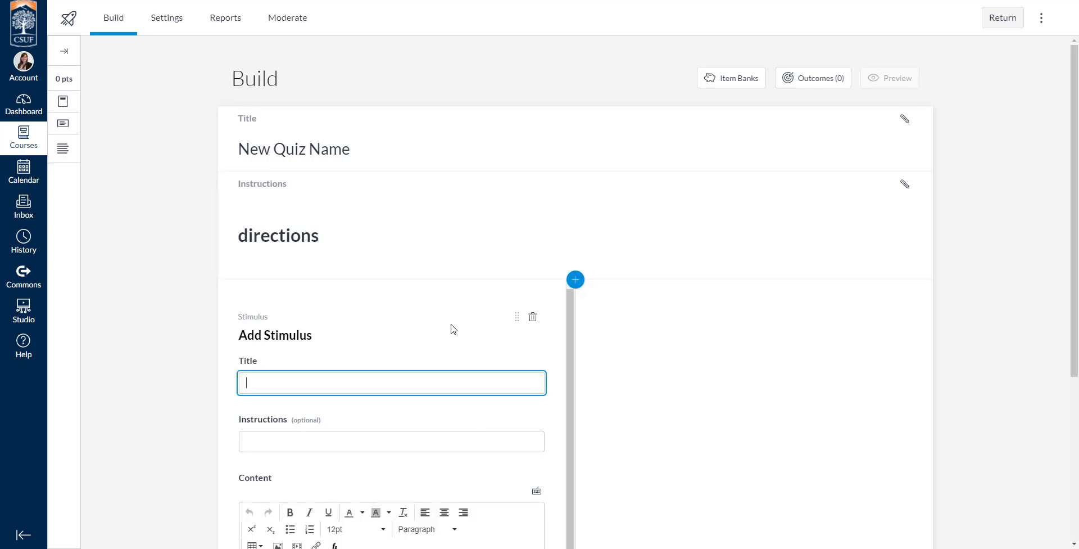
scroll(359, 343, "down", 2)
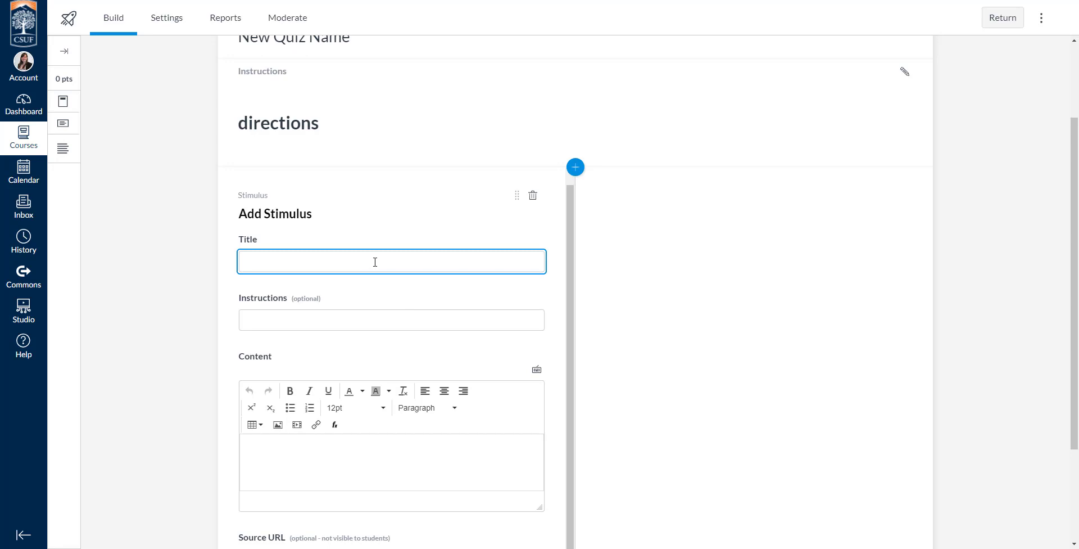
type("Name")
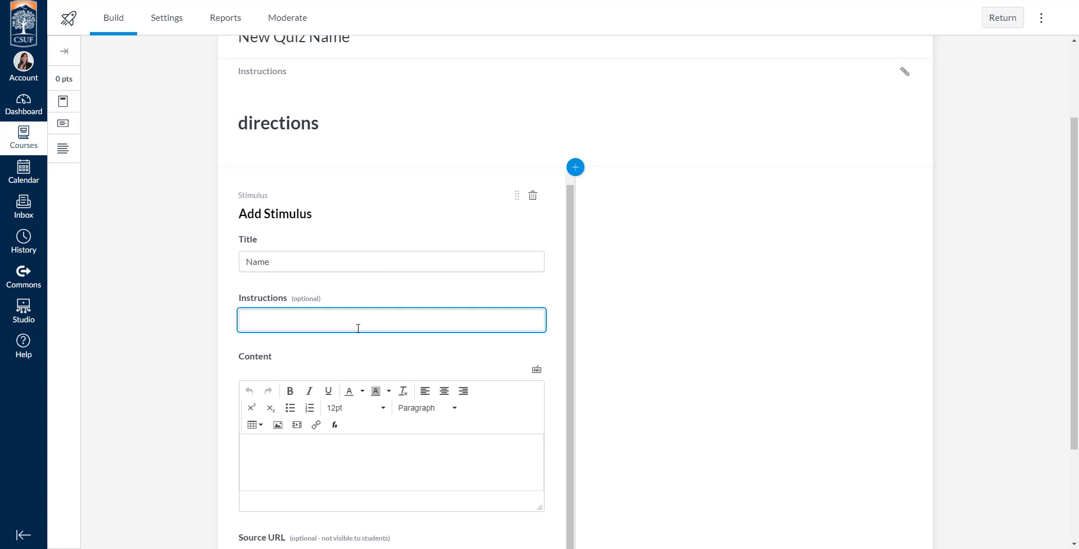
type("Watch the video and answer the questions.")
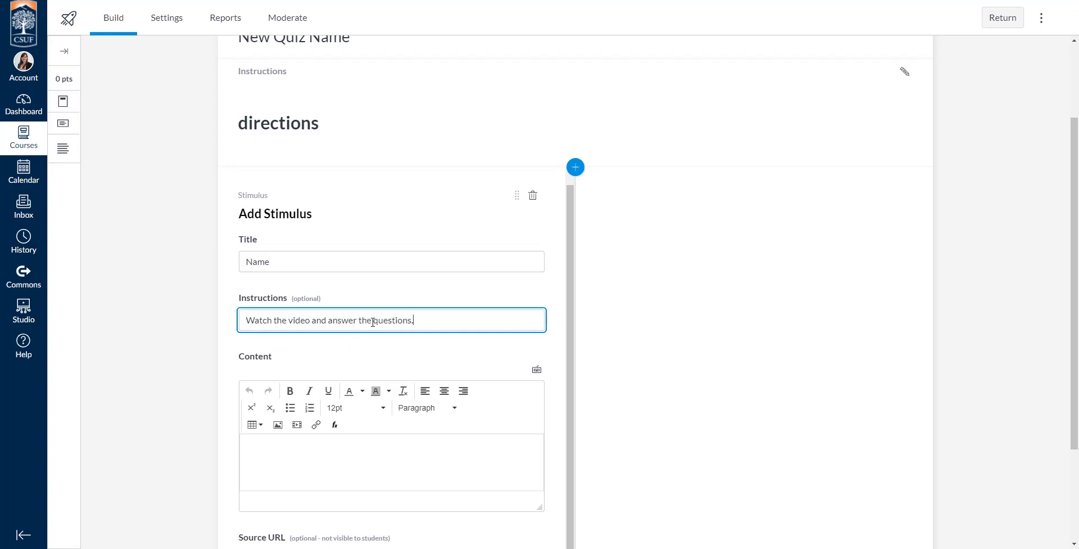
type("corresponding")
Enter the stimulus instructions "Watch the video and answer the corresponding questions."
left_click(467, 352)
Embed the YouTube video Classic Quizzes Overview in the stimulus content by pasting its embed code into the media dialog
scroll(467, 352, "down", 3)
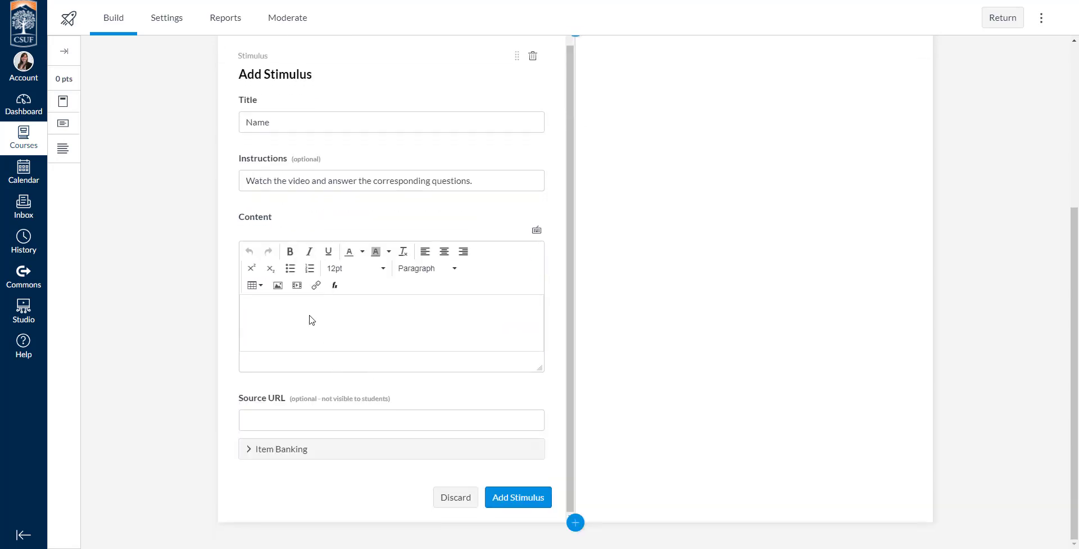
left_click(308, 313)
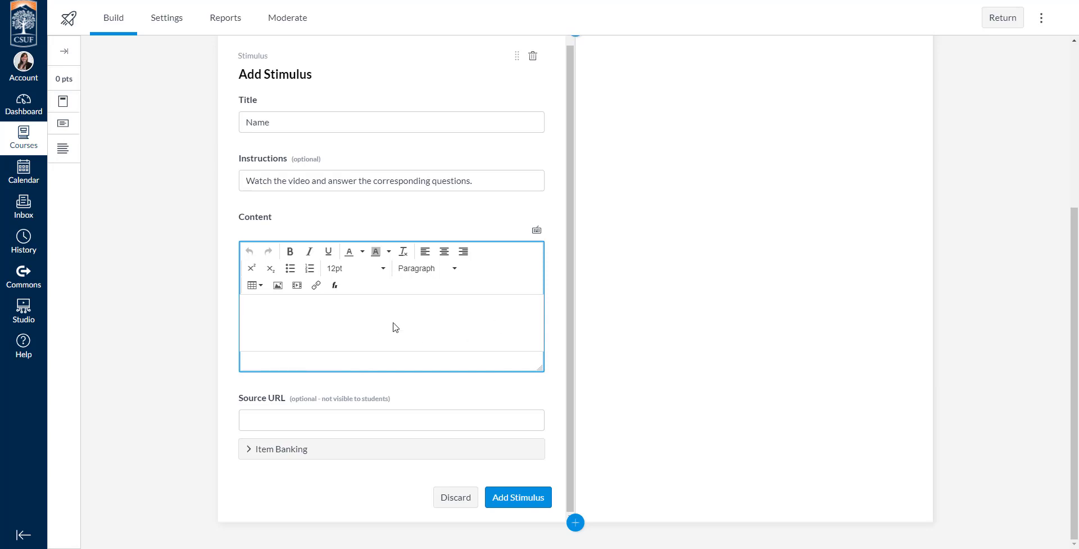
left_click(297, 287)
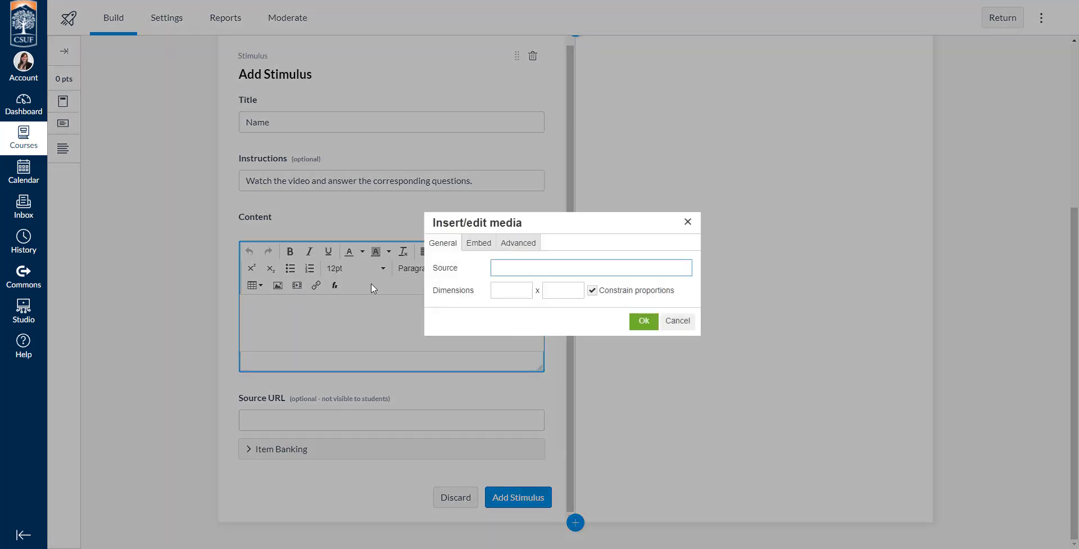
left_click(477, 243)
left_click(474, 286)
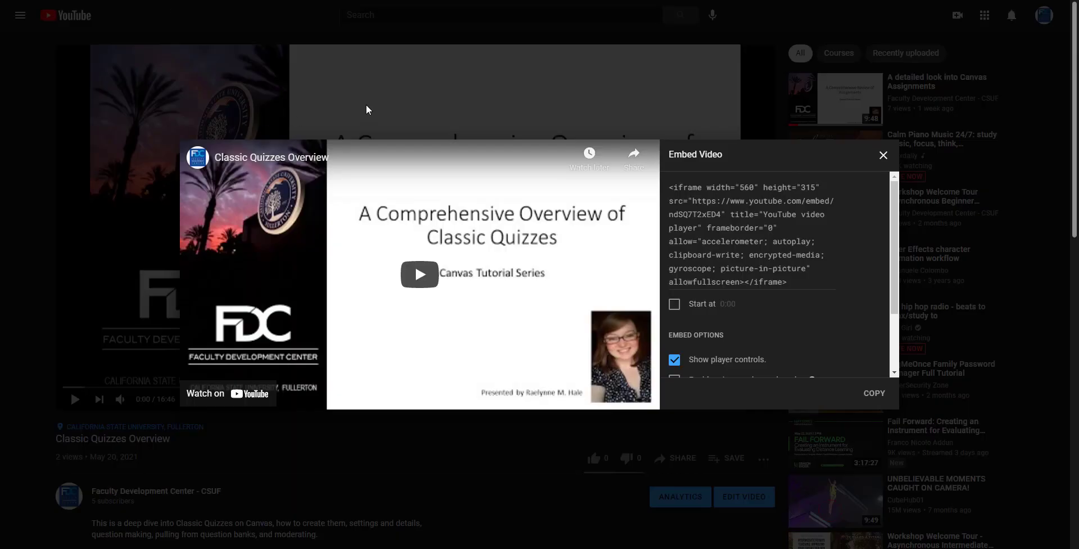
left_click(366, 109)
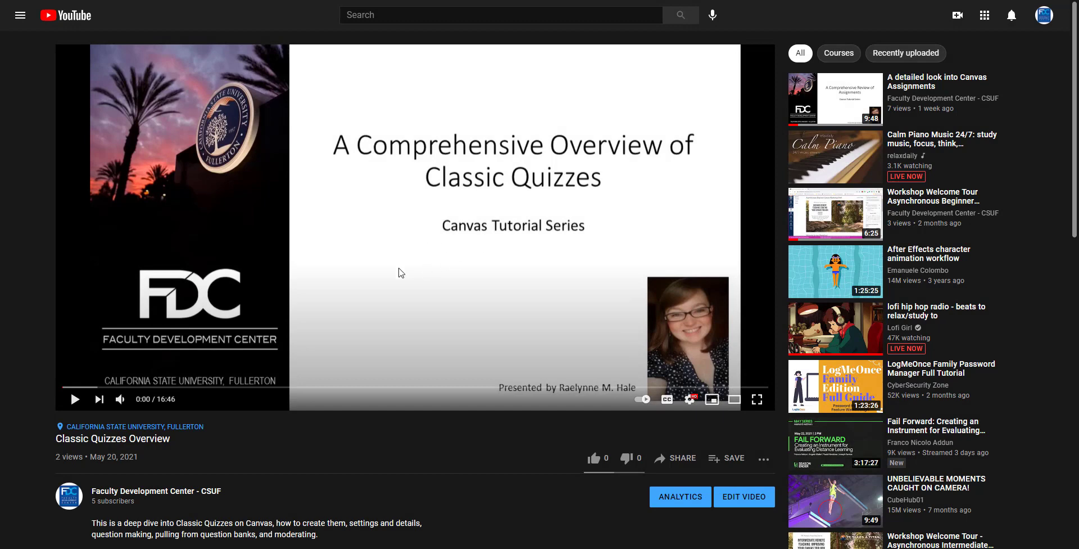
left_click(681, 457)
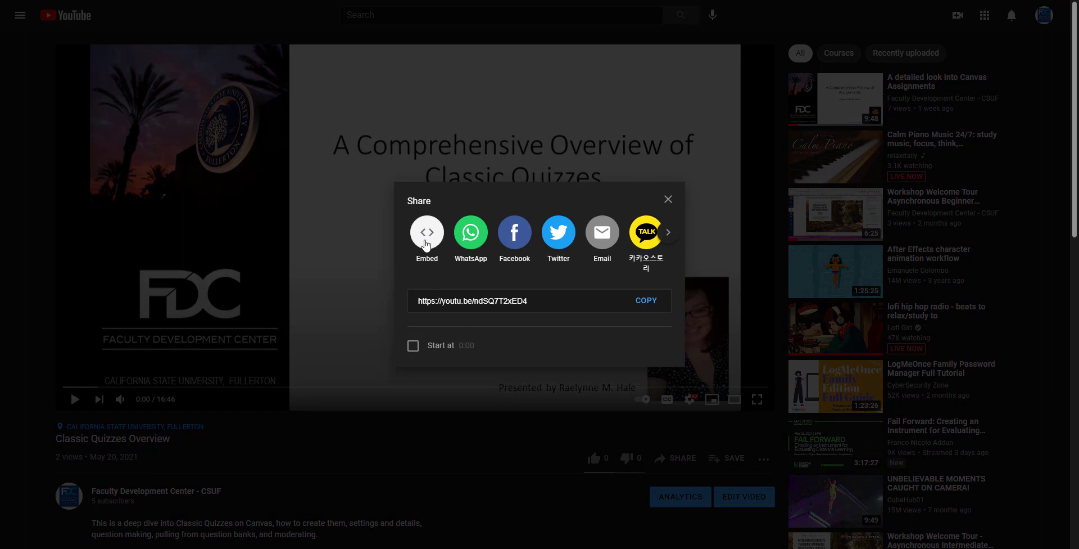
left_click(423, 239)
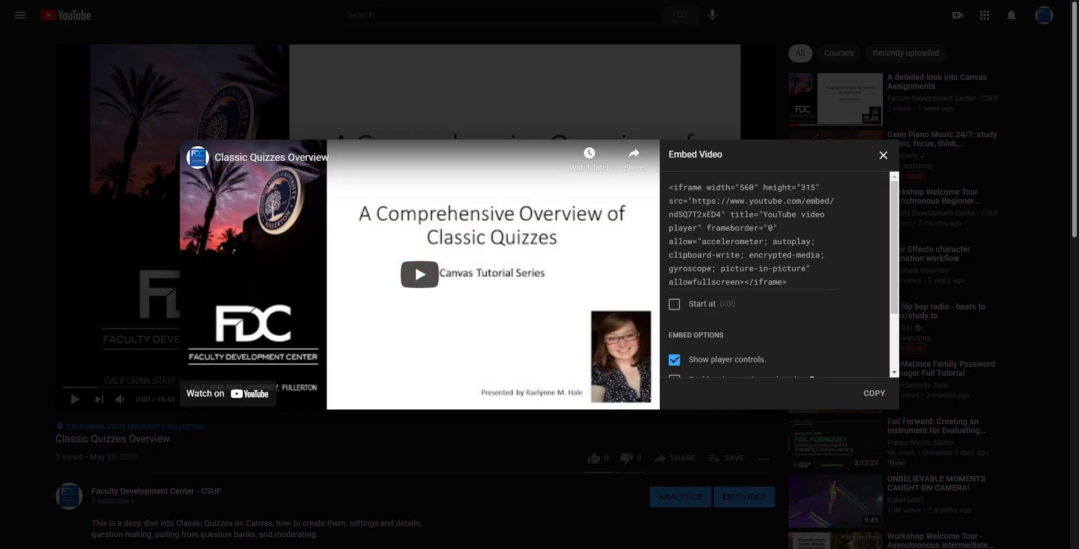
left_click(708, 227)
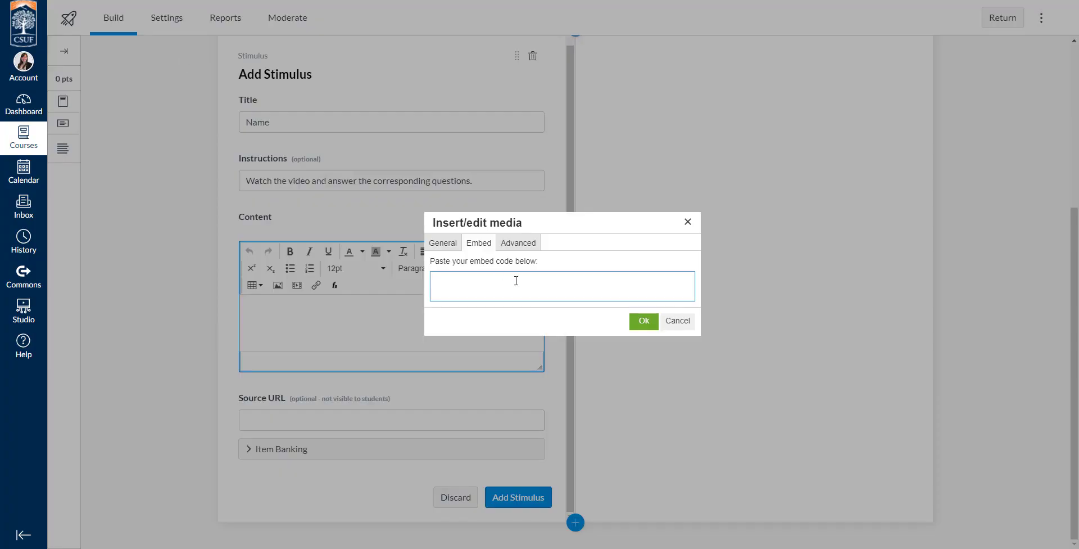
type("<iframe width=\"560\" height=\"315\" src=\"https://www.youtube.com/embed/ndSQ7T2xED4\" title=\"YouTube video player\" frameborder=\"0\" allow=\"accelerometer; autoplay; clipboard-write; encrypted-media; gyroscope; picture-in-picture\" allowfullscreen></iframe>")
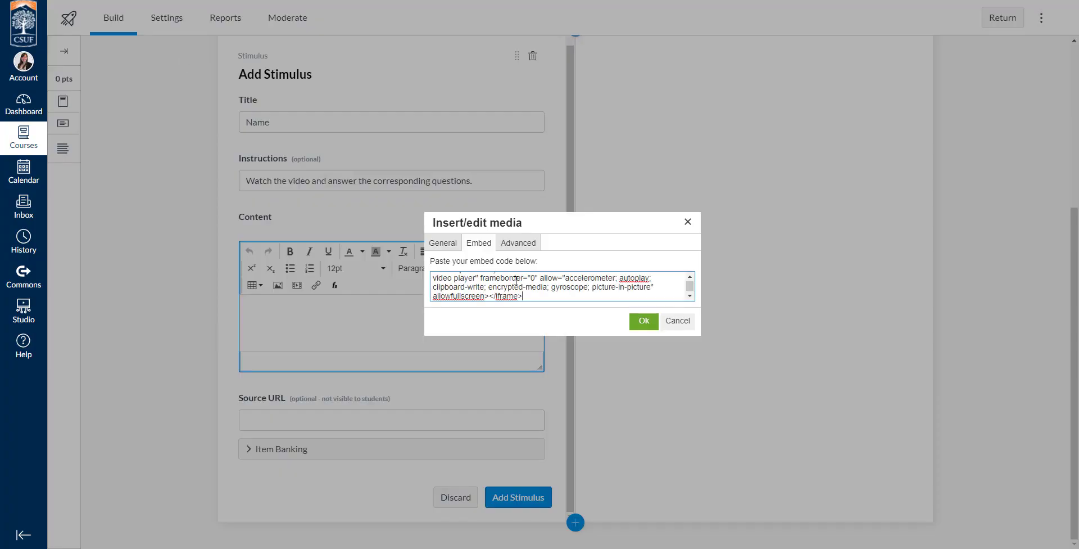
left_click(643, 325)
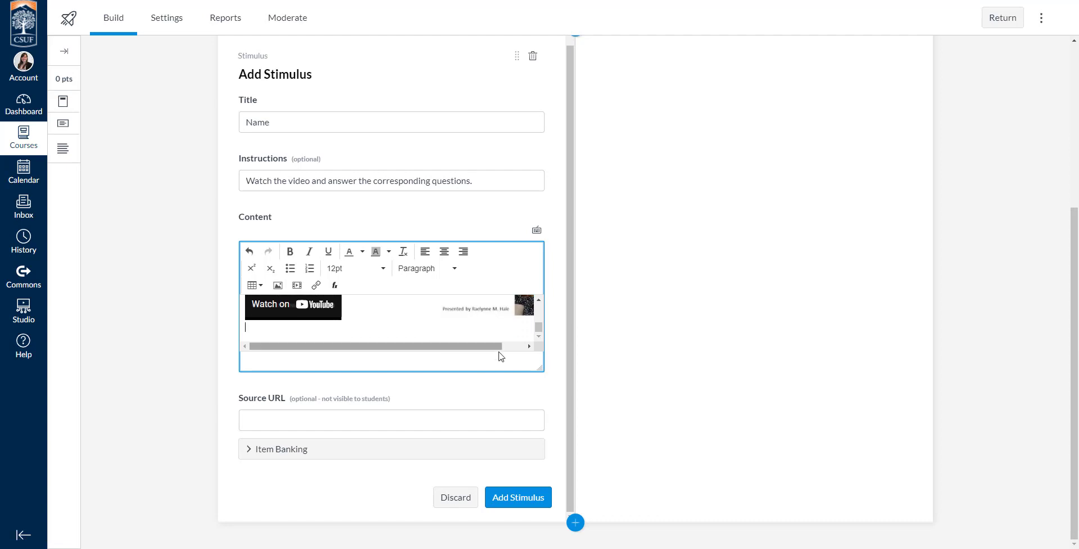
Enlarge the stimulus content editor so the embedded video is fully visible
left_click_drag(540, 368, 540, 456)
scroll(428, 371, "down", 2)
scroll(422, 368, "up", 2)
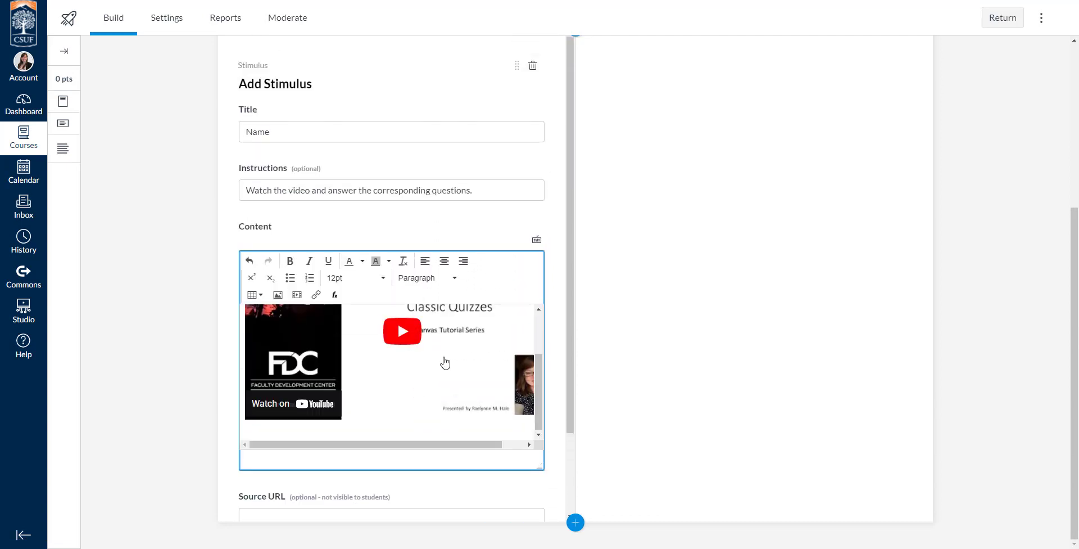
scroll(445, 363, "up", 1)
scroll(444, 361, "down", 1)
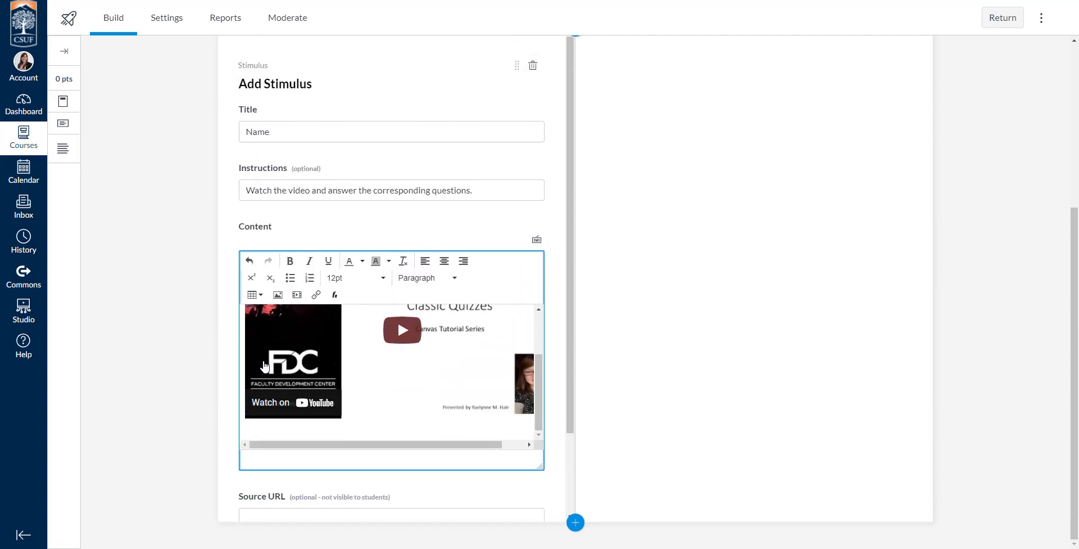
scroll(262, 388, "down", 2)
left_click(297, 417)
key("ctrl+Tab")
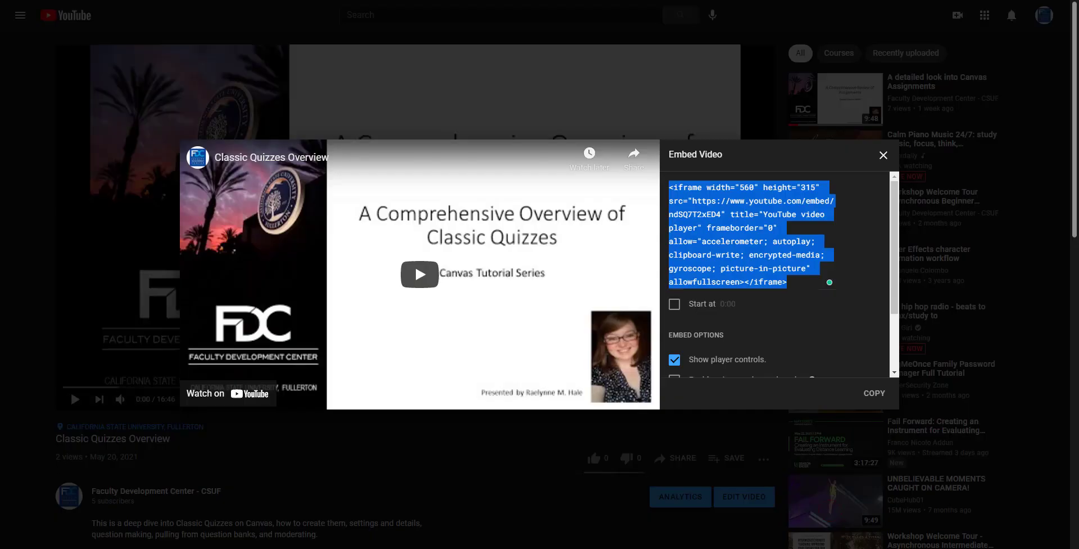
left_click(607, 124)
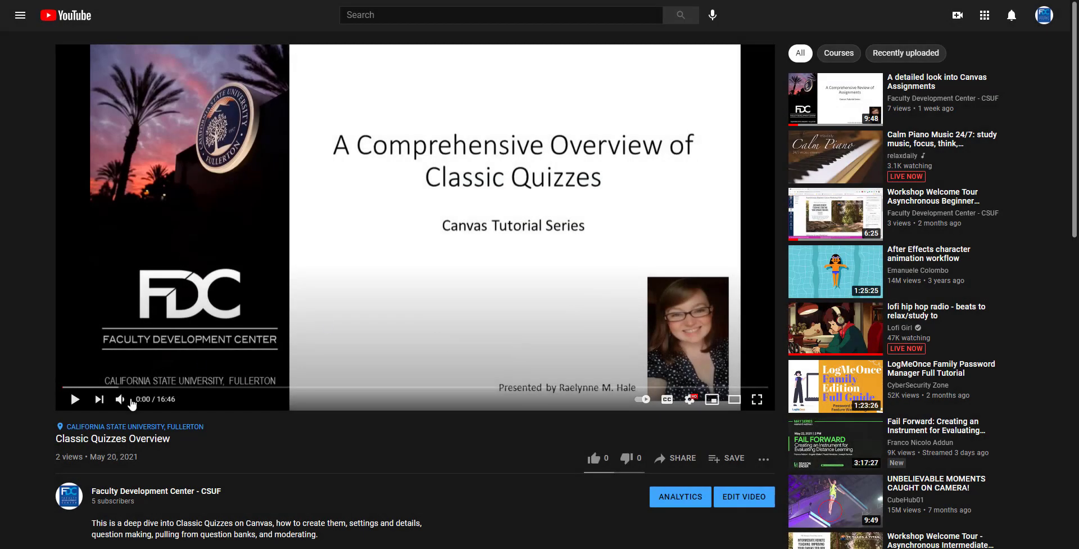
left_click(677, 458)
left_click(646, 300)
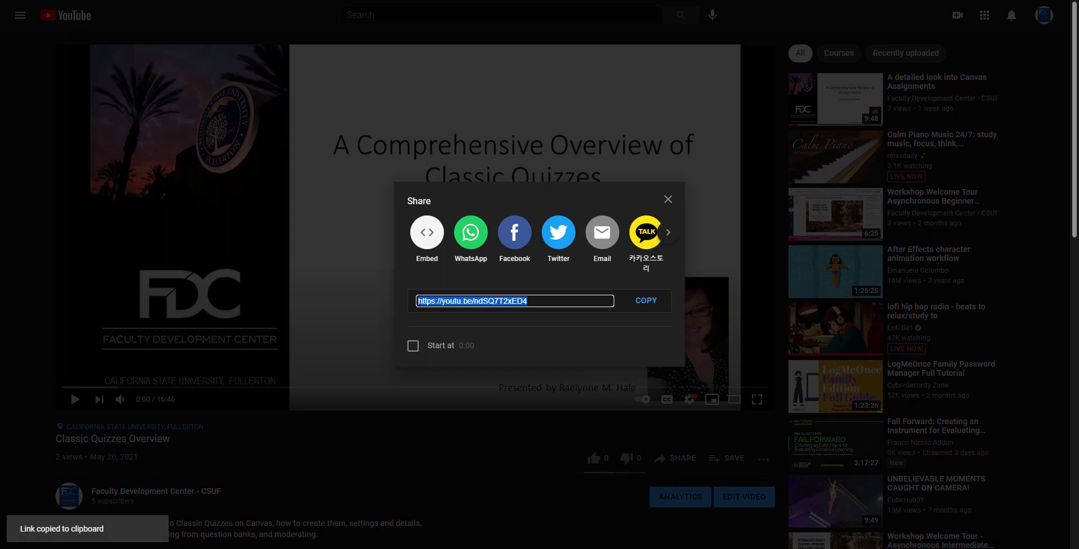
key("alt+Tab")
key("ctrl+v")
left_click_drag(292, 398, 395, 402)
left_click(395, 401)
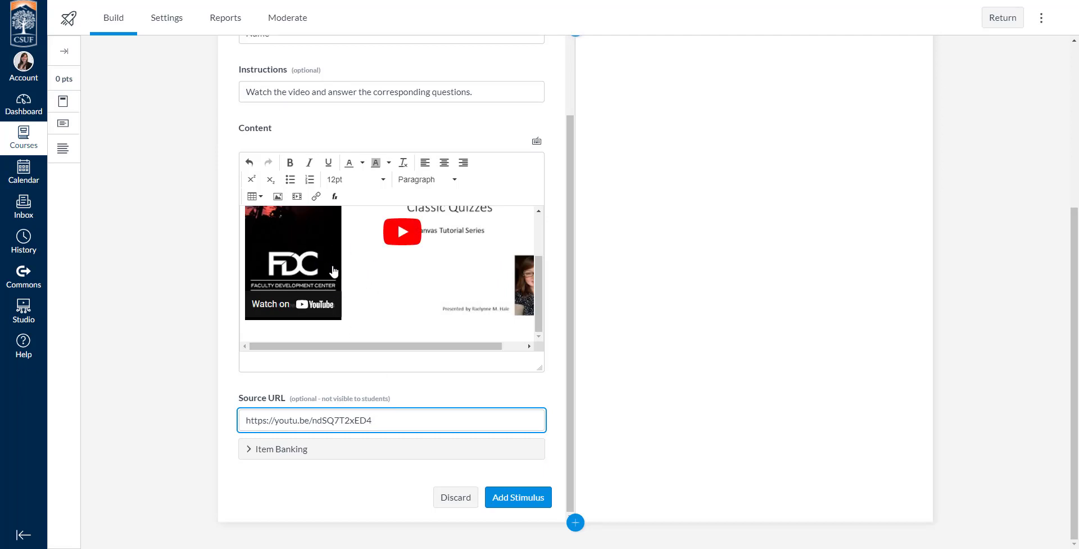
scroll(447, 307, "up", 3)
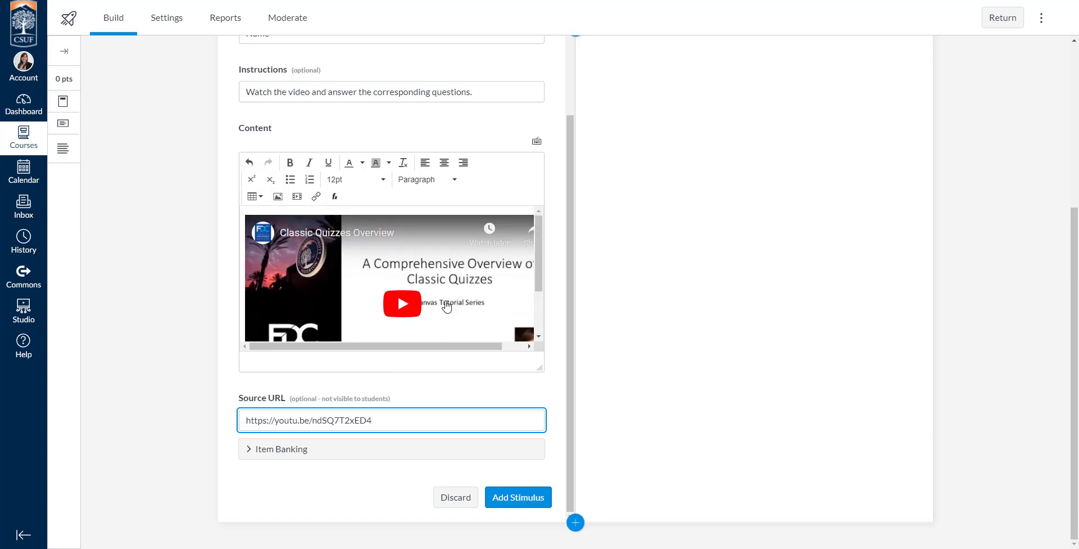
Finish resizing the stimulus content editor and add the stimulus to the quiz
left_click_drag(541, 368, 475, 391)
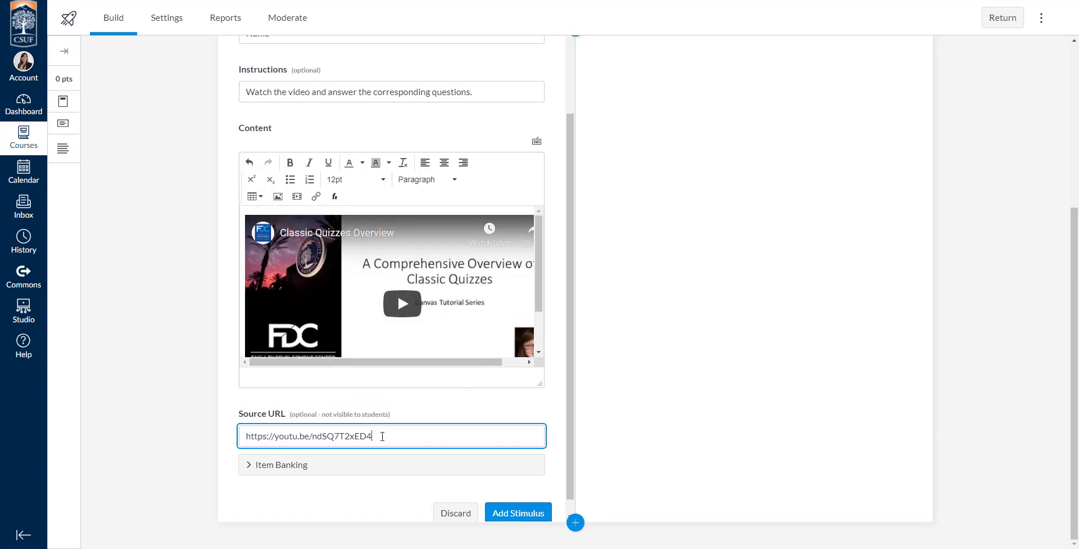
scroll(464, 413, "down", 1)
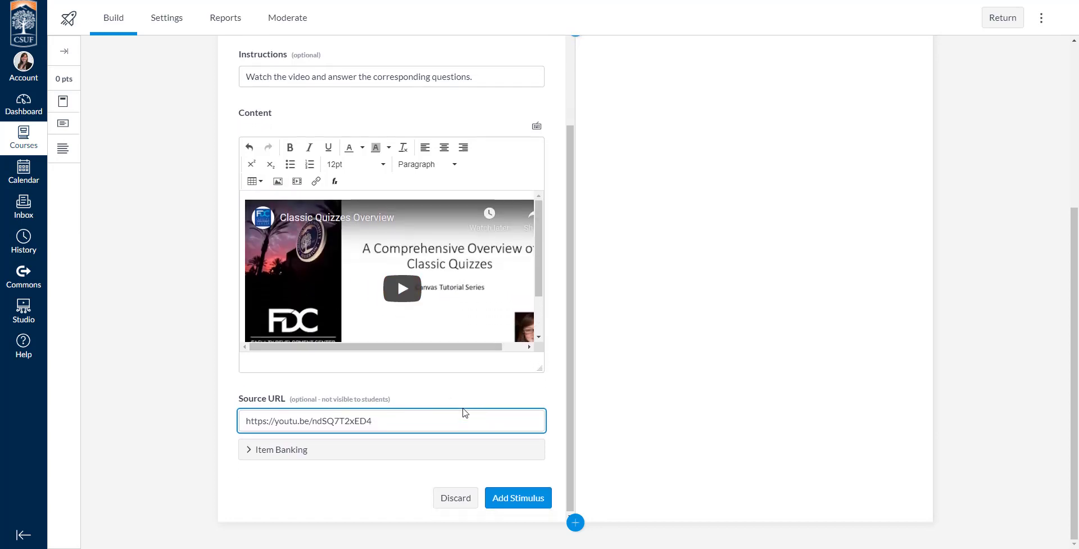
left_click(512, 498)
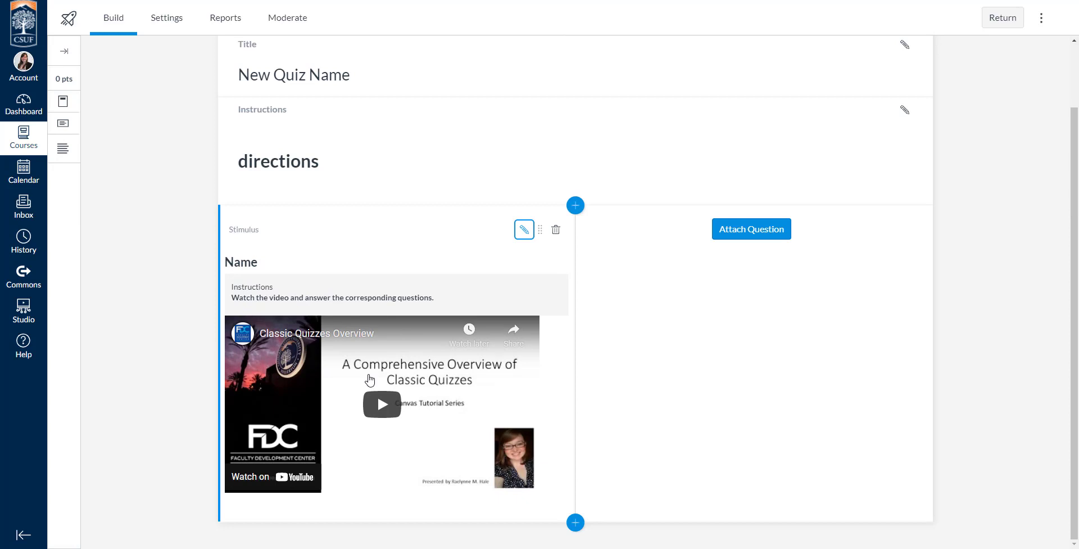
Attach a True or False question to the stimulus with the prompt "Helpful?" and True as the correct answer, worth 1 point
left_click(774, 236)
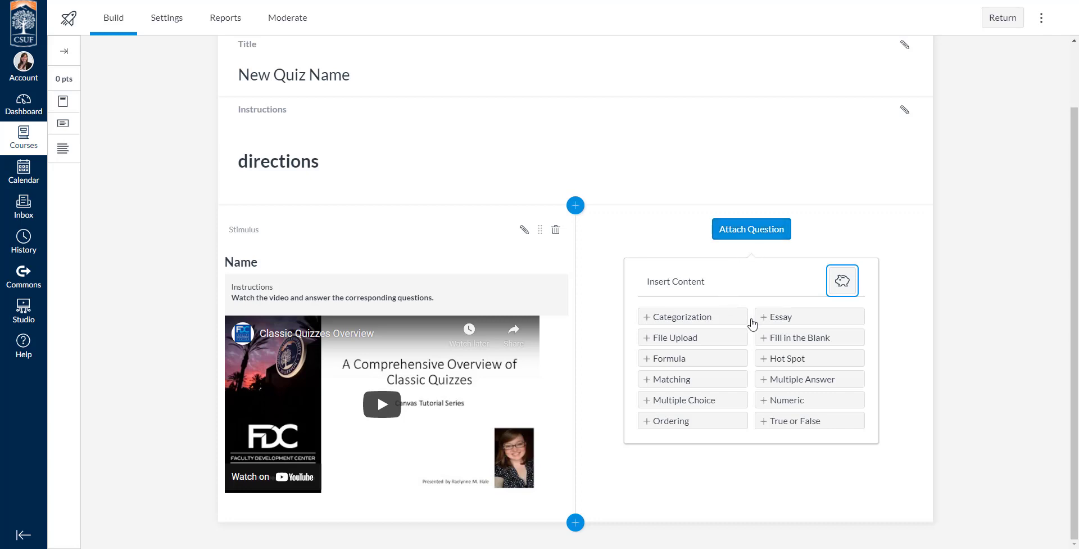
left_click(778, 421)
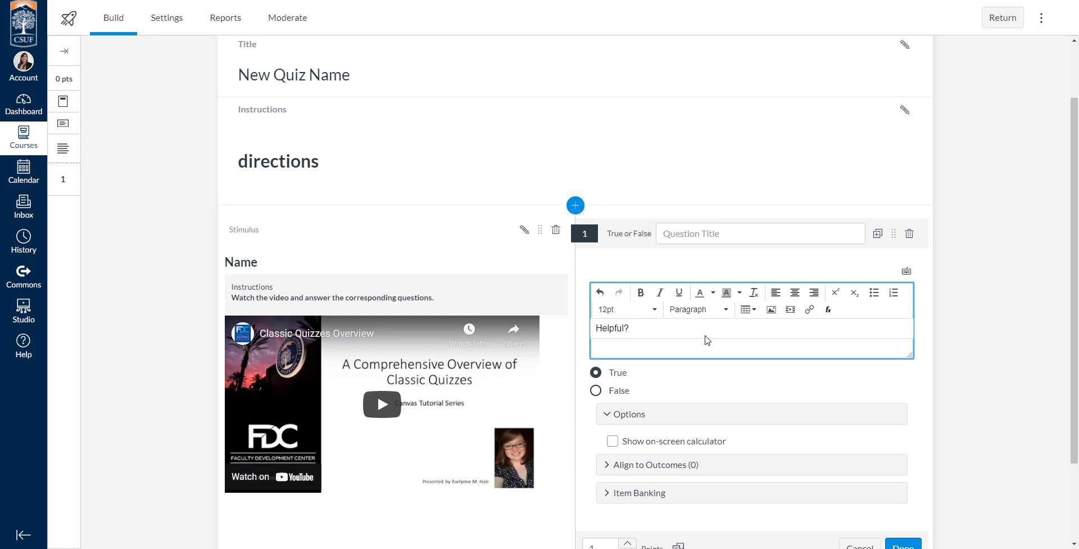
scroll(707, 340, "down", 2)
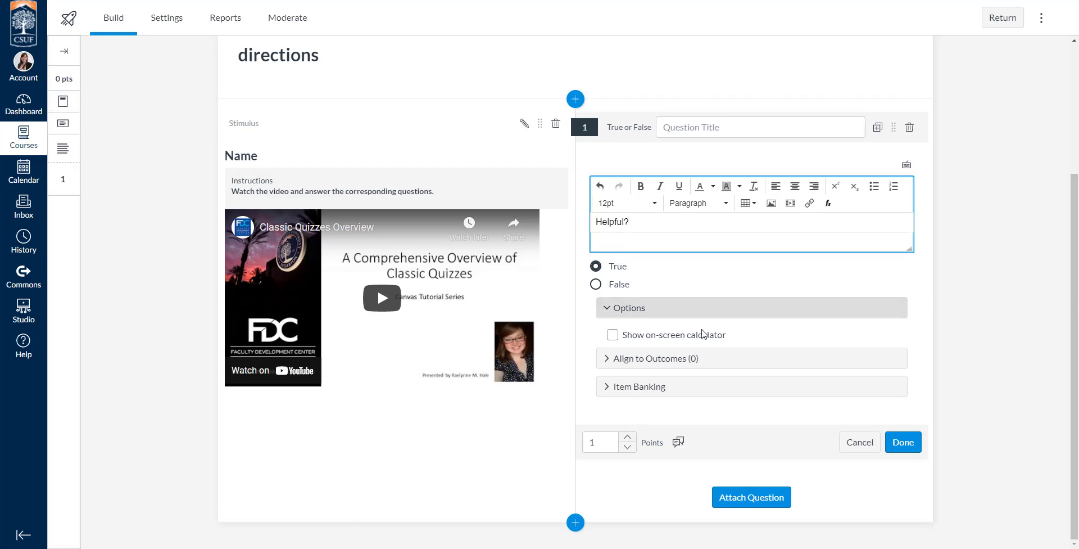
left_click(627, 438)
left_click(628, 447)
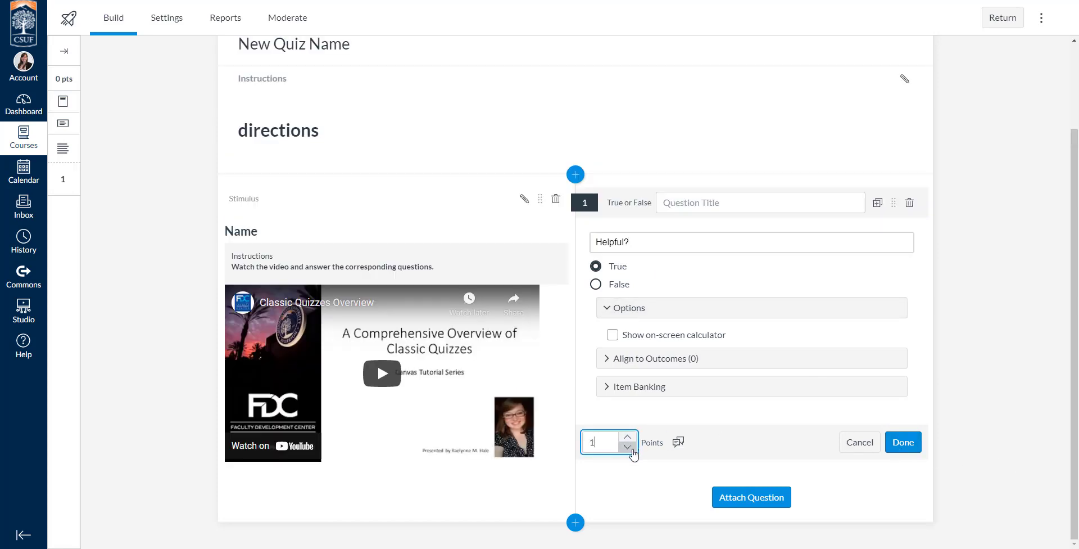
Open the question's student feedback dialog and review the correct, incorrect and general feedback fields without entering any
left_click(679, 442)
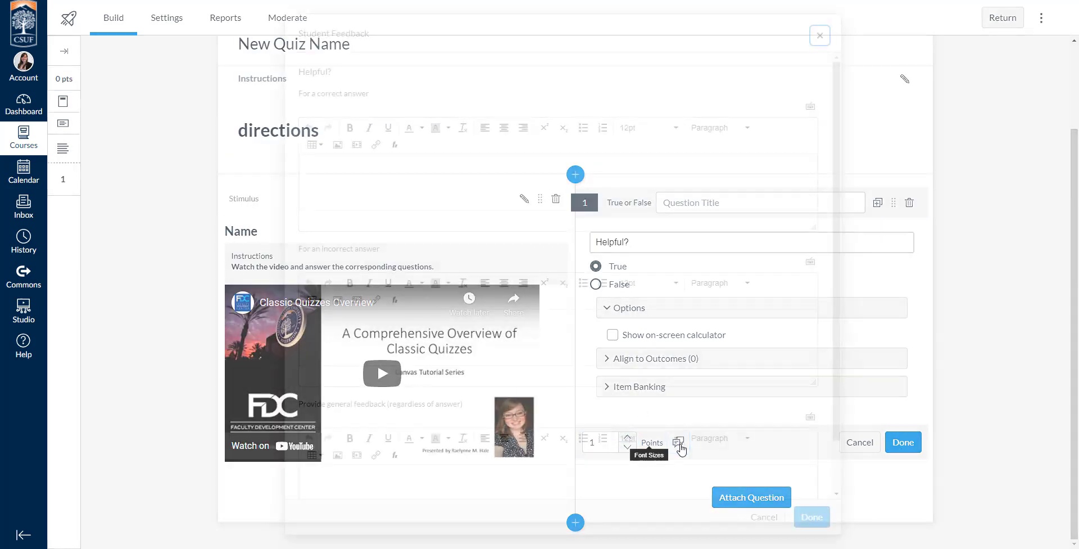
left_click(773, 517)
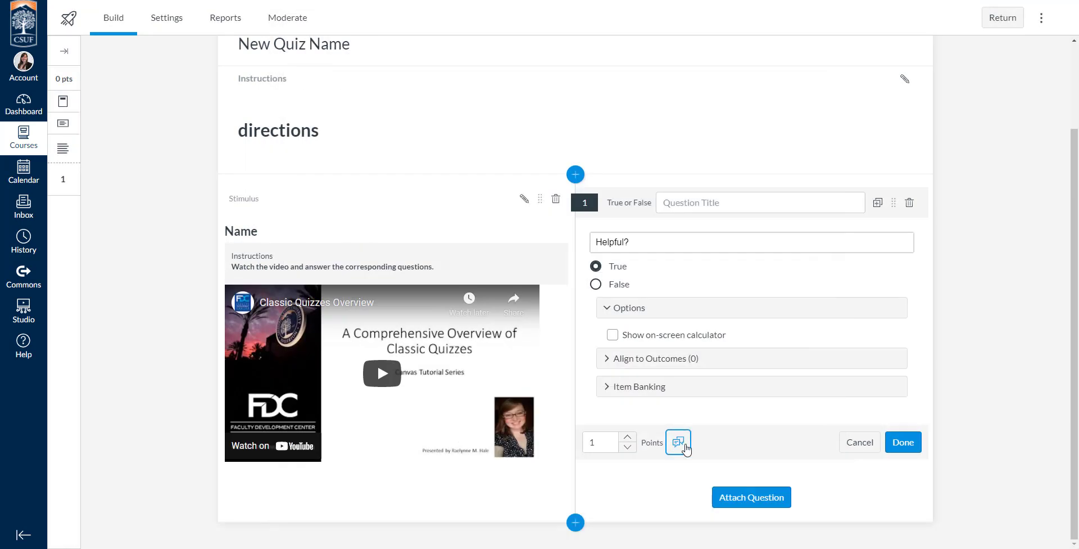
left_click(678, 443)
left_click(365, 174)
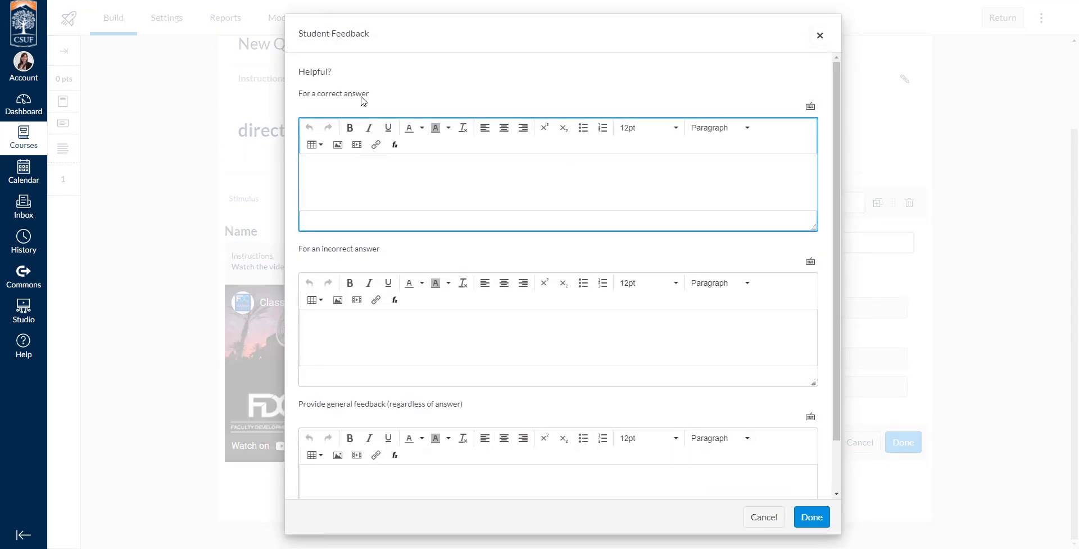
scroll(393, 351, "down", 1)
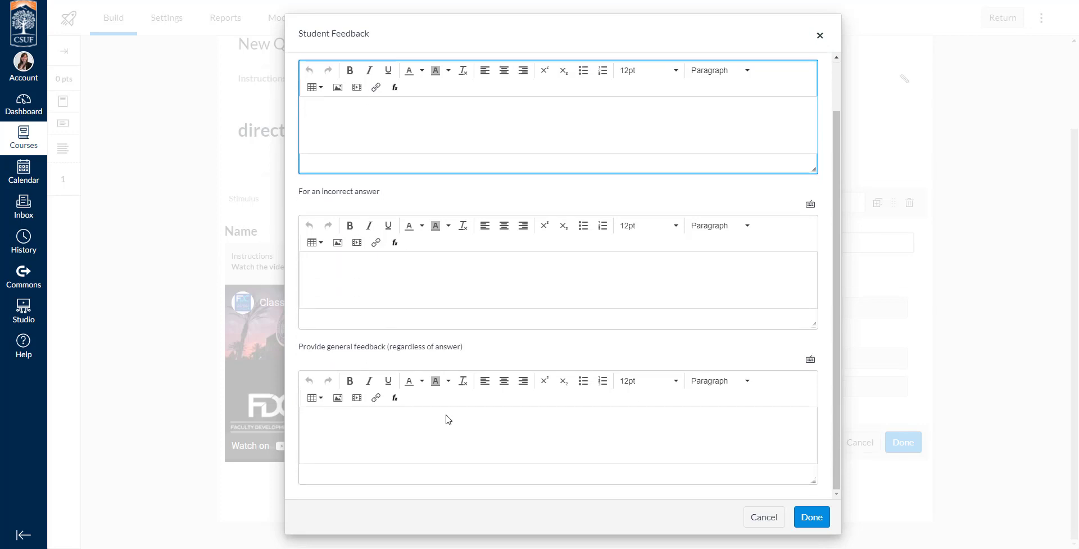
left_click(811, 517)
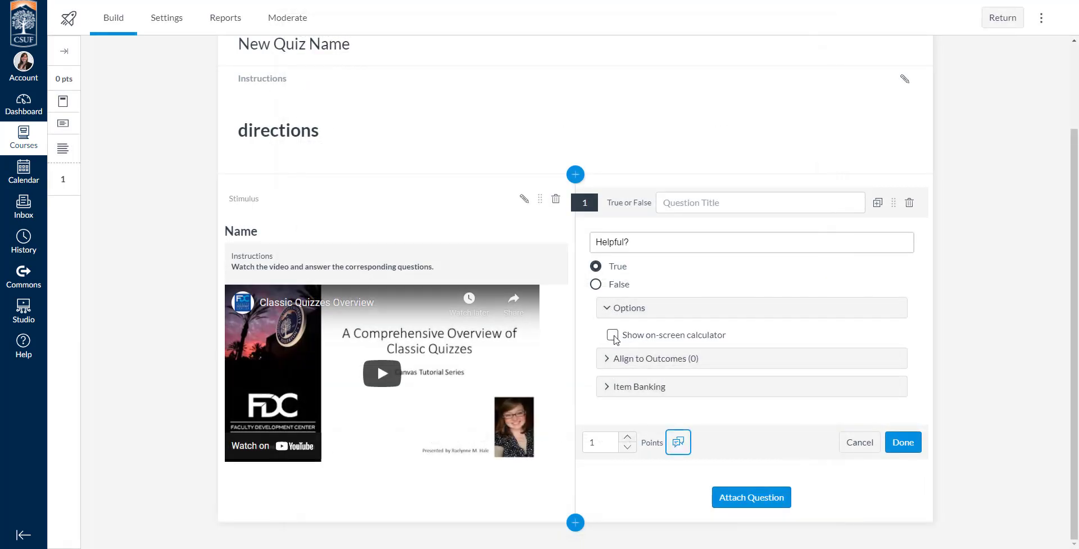
Add the True or False question to the existing item bank Bank 1 Test
left_click(612, 361)
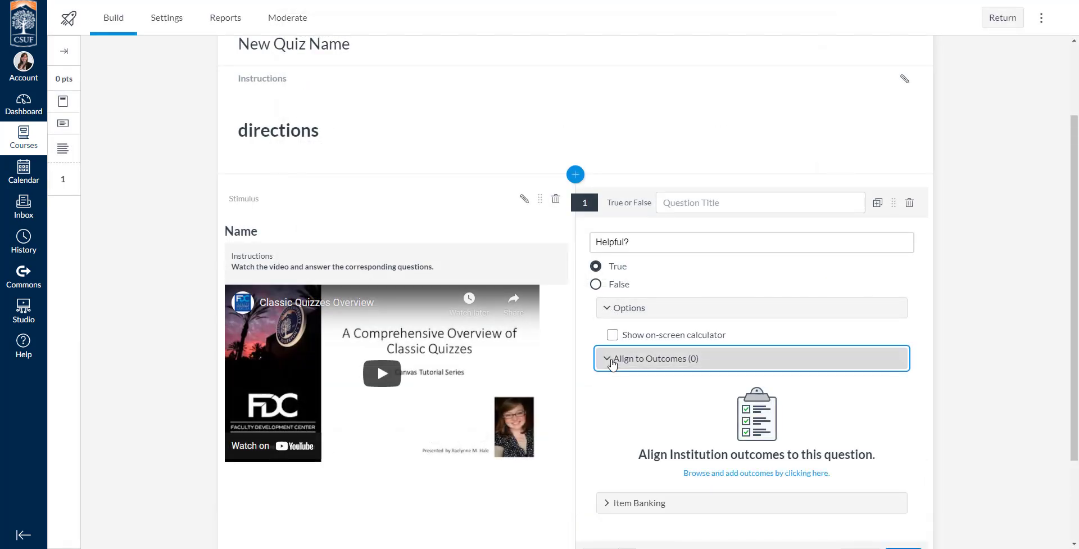
left_click(613, 362)
left_click(609, 384)
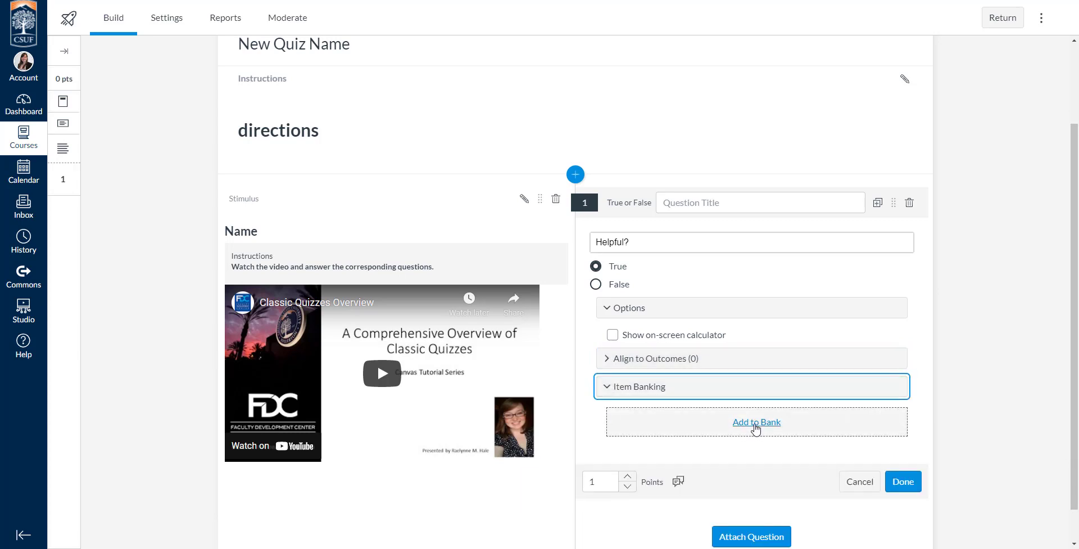
left_click(756, 423)
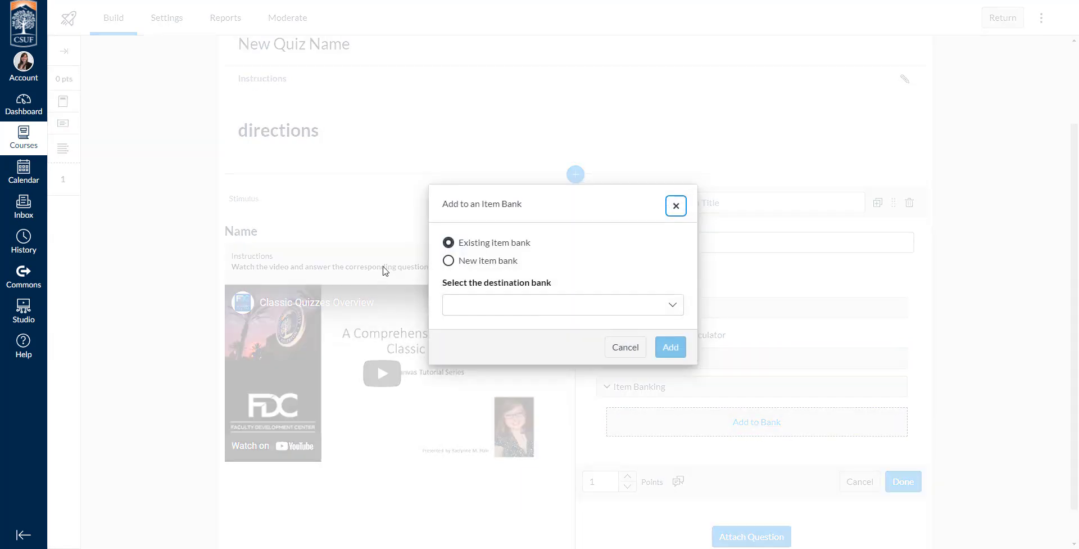
left_click(514, 297)
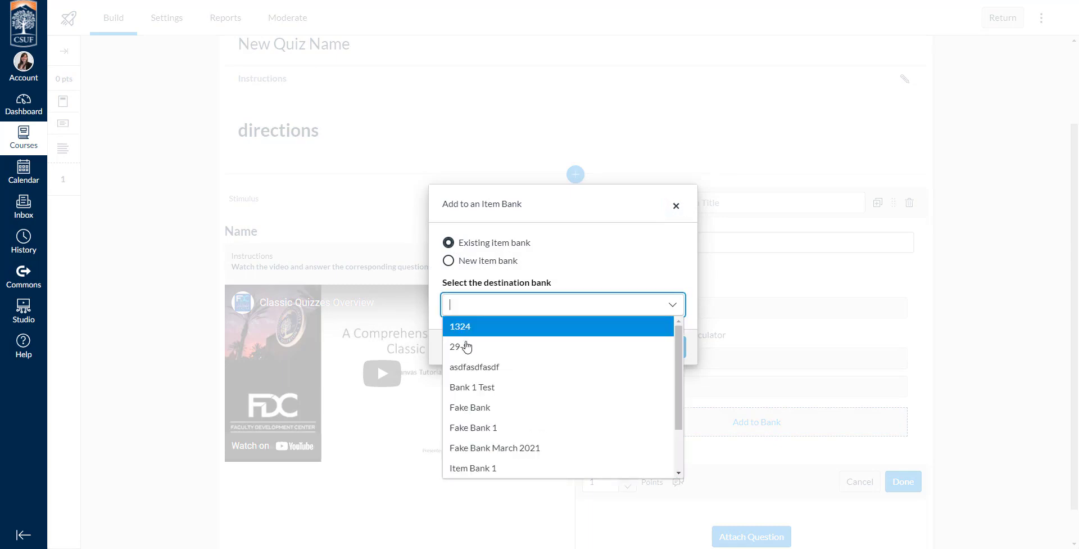
left_click(494, 388)
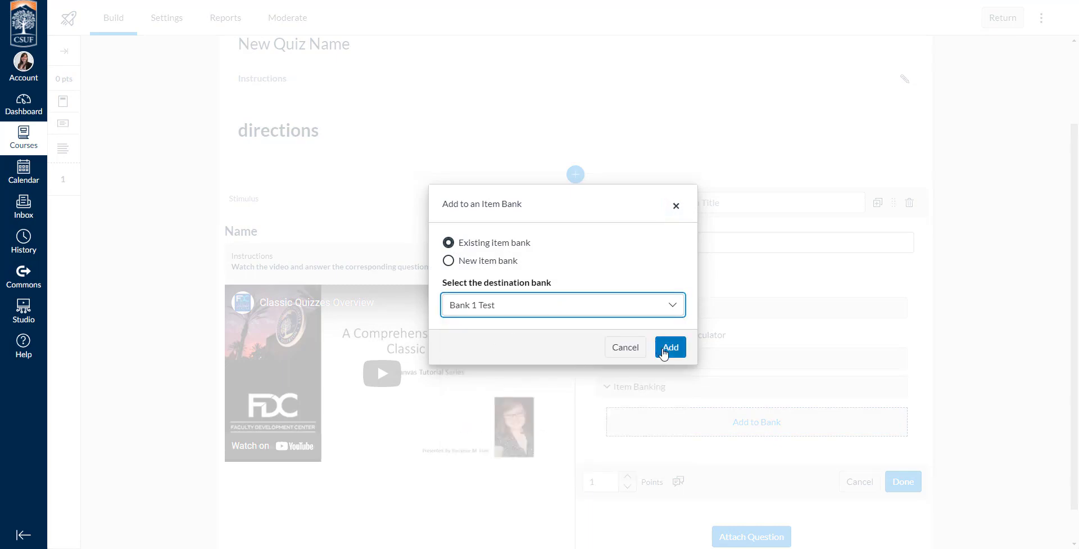
left_click(671, 348)
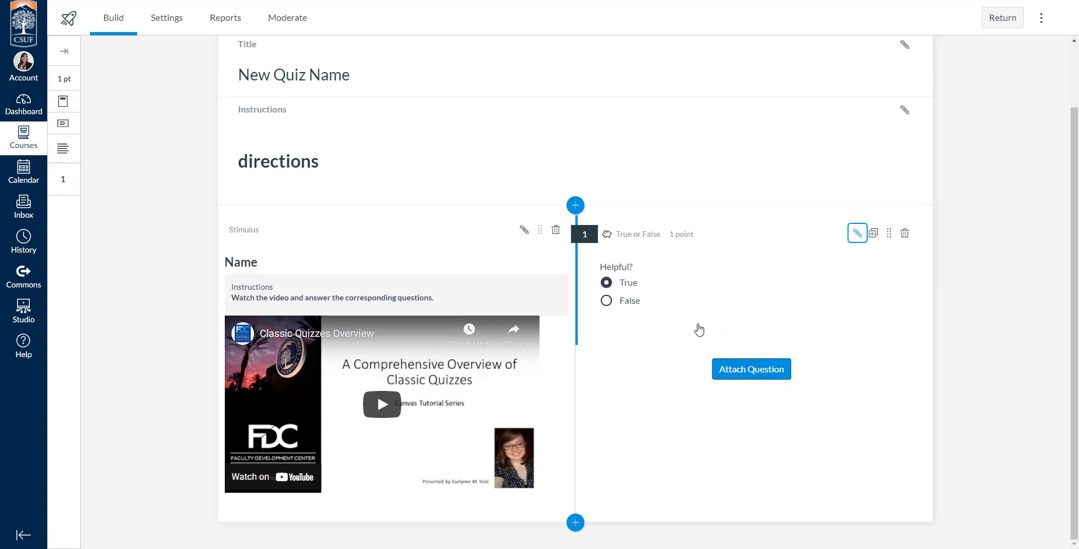
Attach an Essay question to the stimulus with the prompt "Reflection..."
left_click(768, 373)
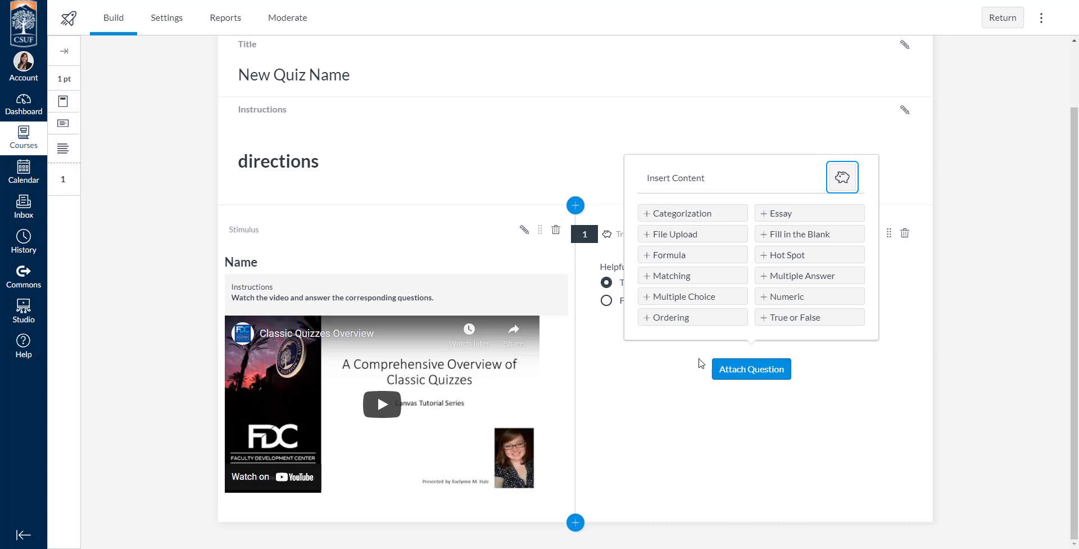
left_click(765, 214)
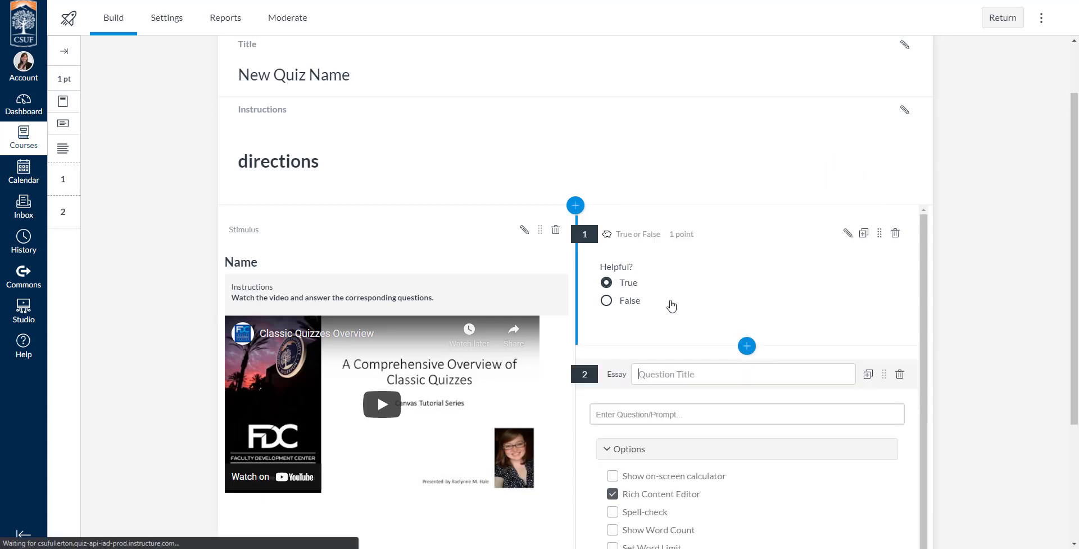
left_click(687, 417)
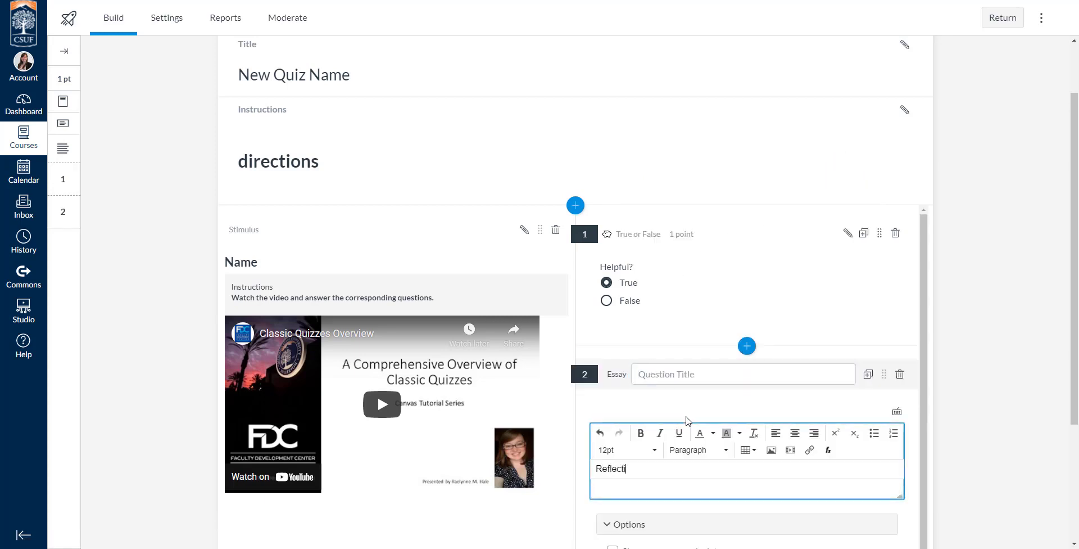
scroll(677, 395, "down", 3)
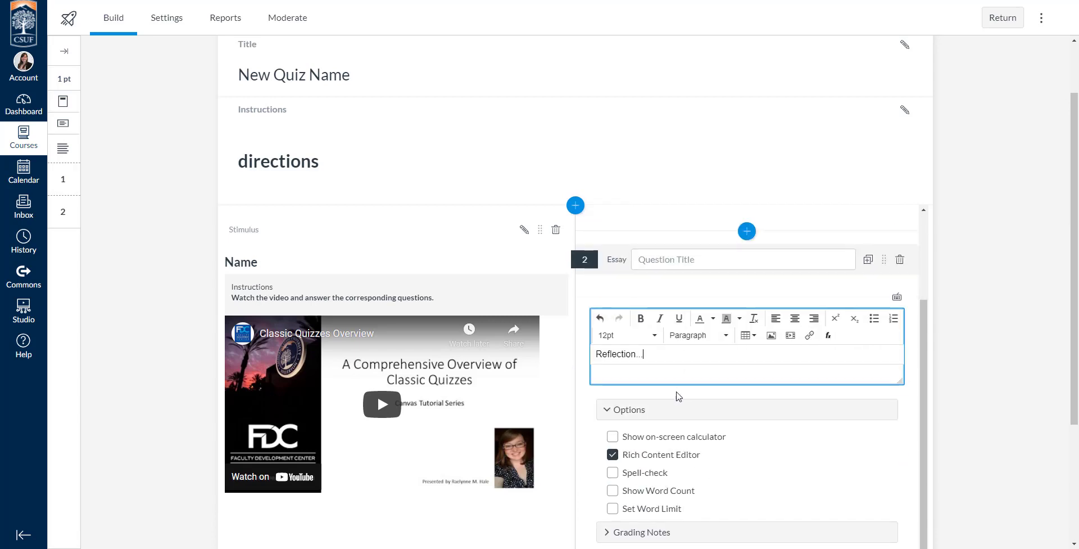
scroll(595, 432, "down", 2)
Enable spell-check, word count and a word limit with a maximum of 100 words for the essay question
left_click(613, 336)
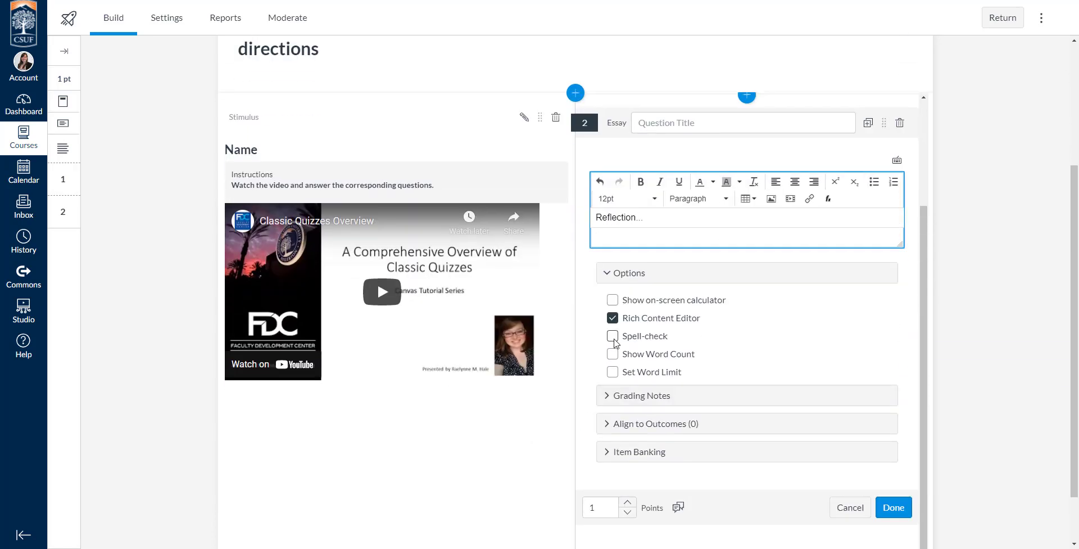
left_click(613, 354)
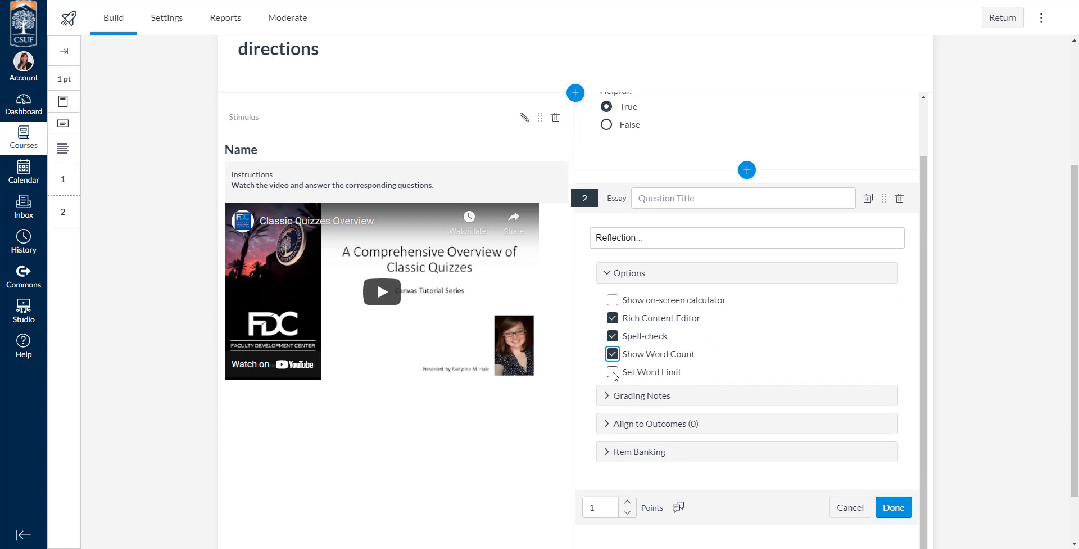
left_click(613, 372)
left_click(753, 410)
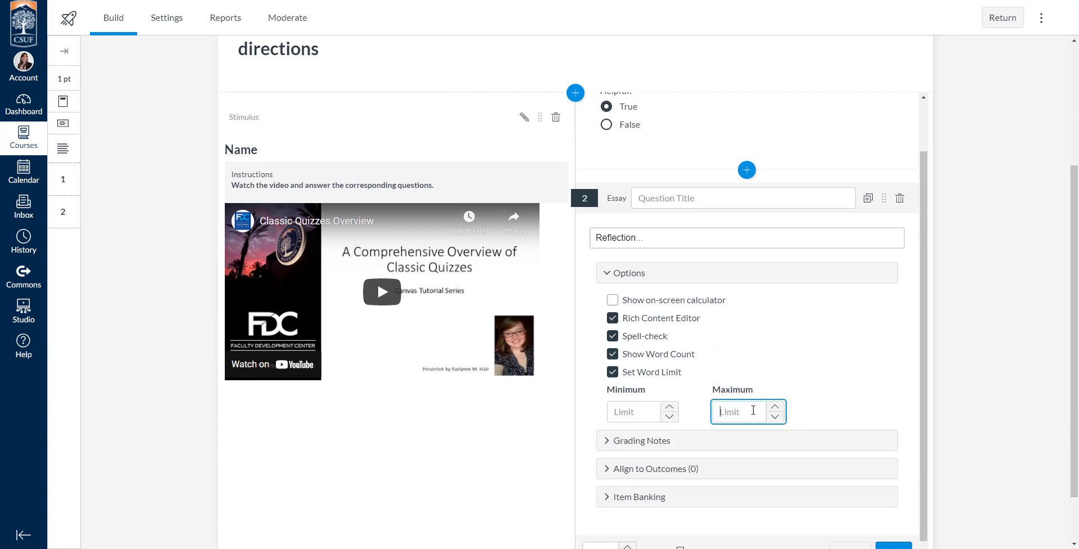
type("100")
key("shift+Tab")
key("shift+Tab")
key("space")
left_click(614, 373)
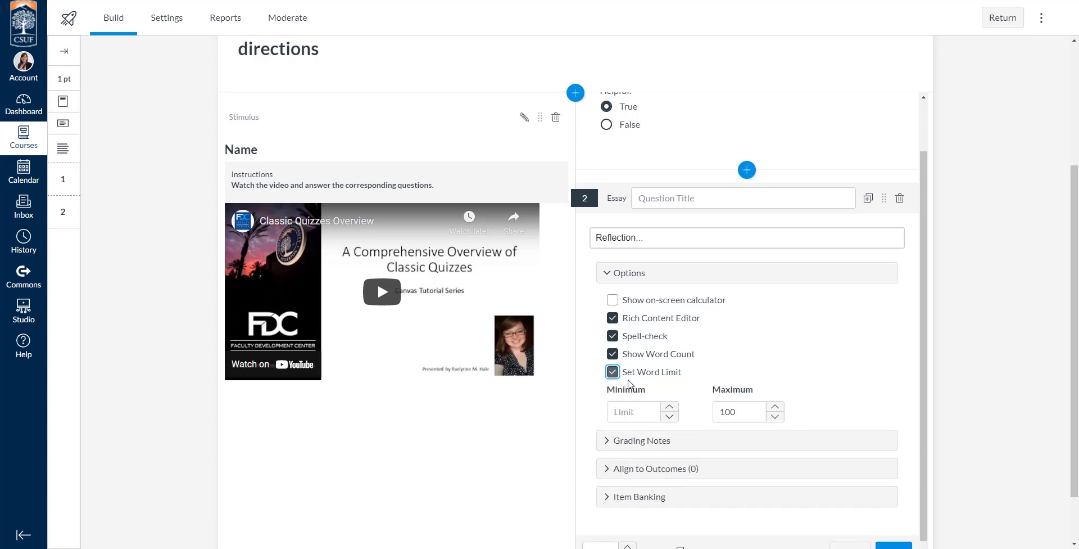
left_click(756, 413)
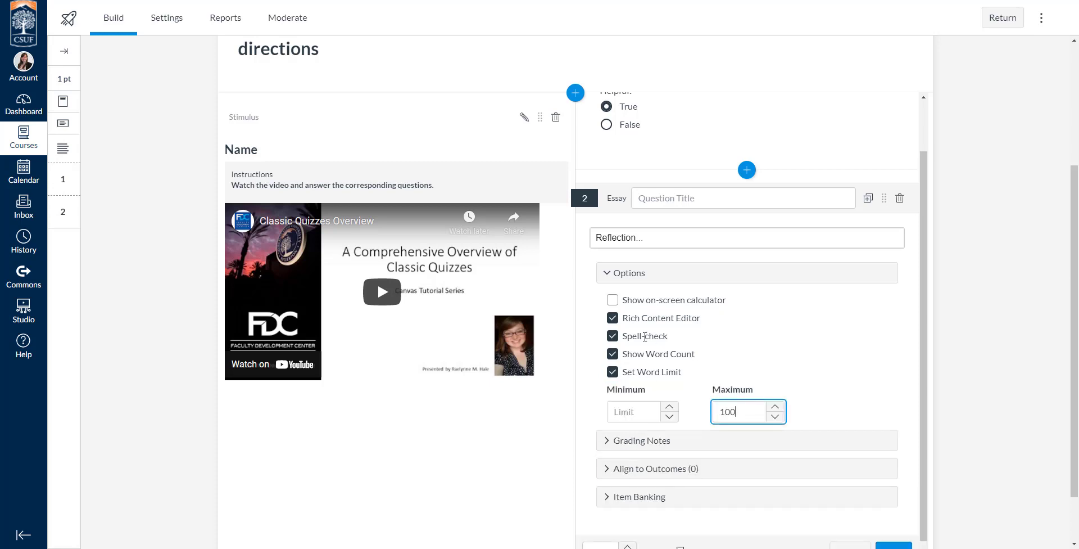
Add the essay question to the existing item bank Bank 1 Test
scroll(595, 354, "down", 3)
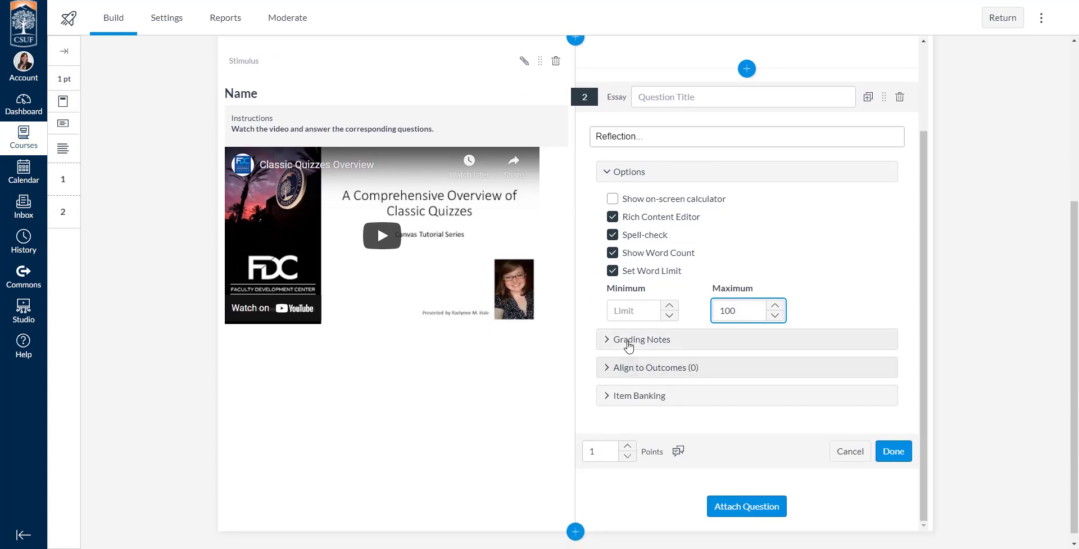
left_click(625, 340)
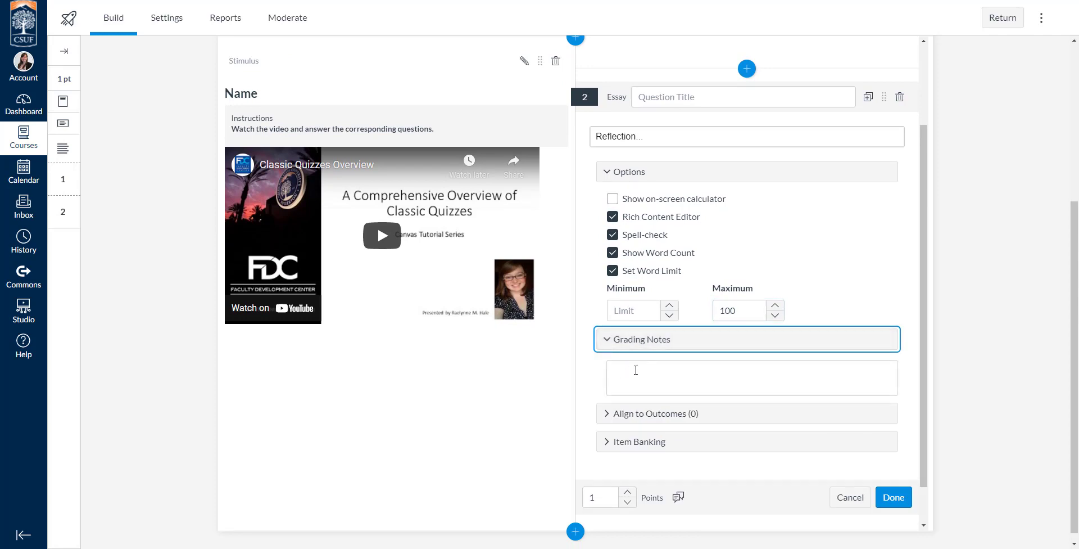
left_click(606, 342)
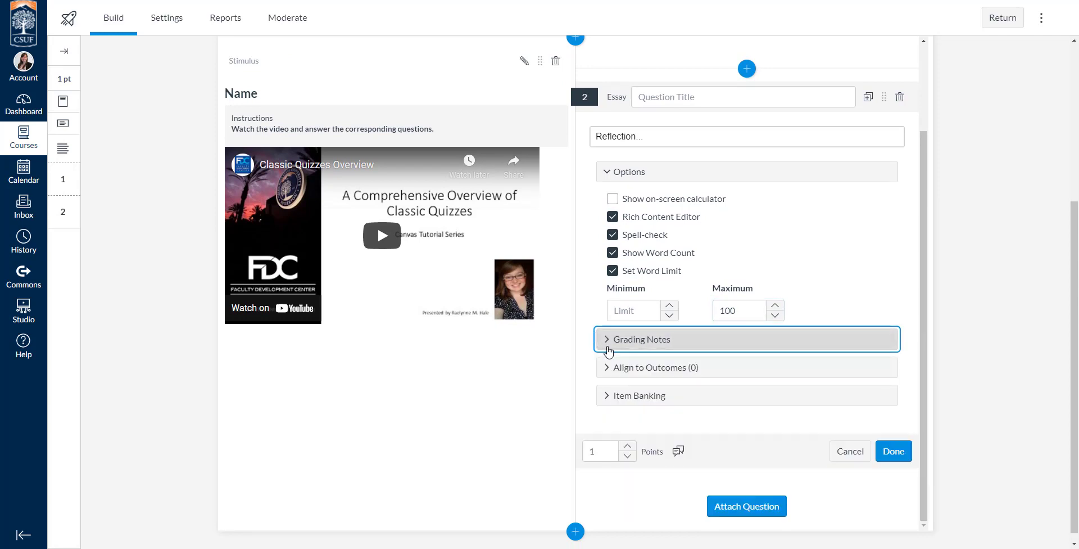
left_click(622, 400)
left_click(751, 435)
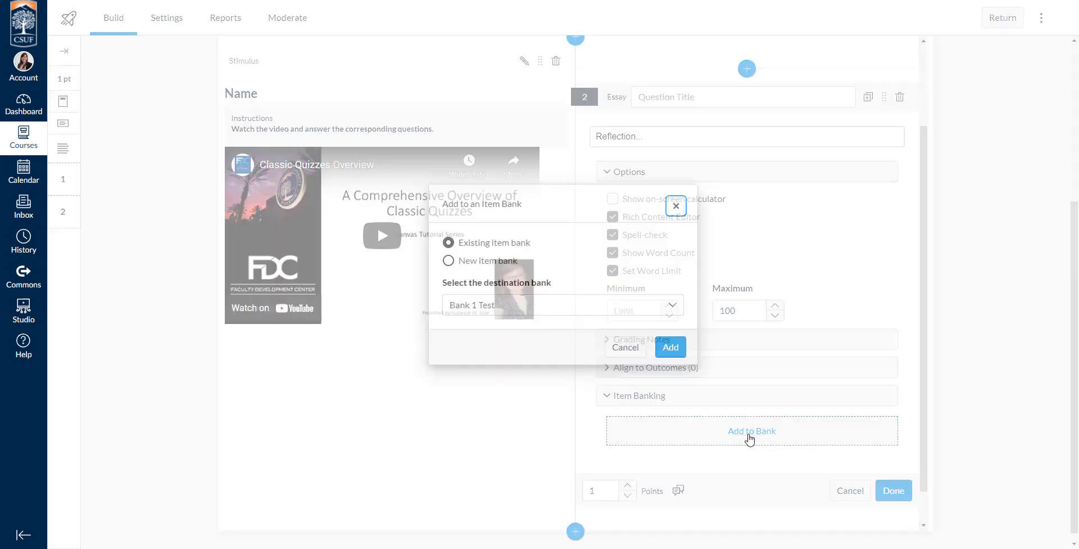
left_click(676, 349)
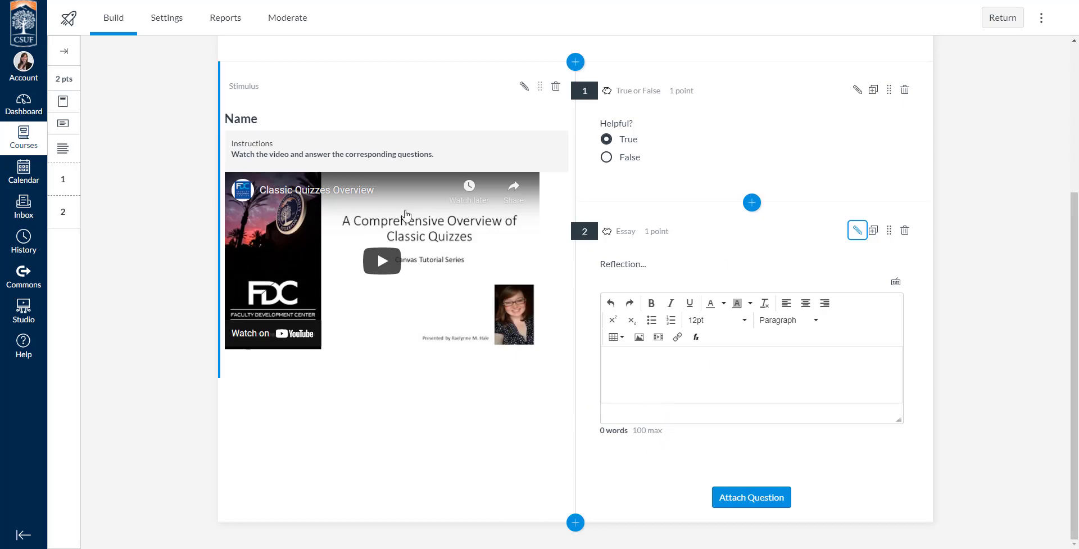
Preview the quiz to check the stimulus and its two questions
scroll(607, 380, "up", 4)
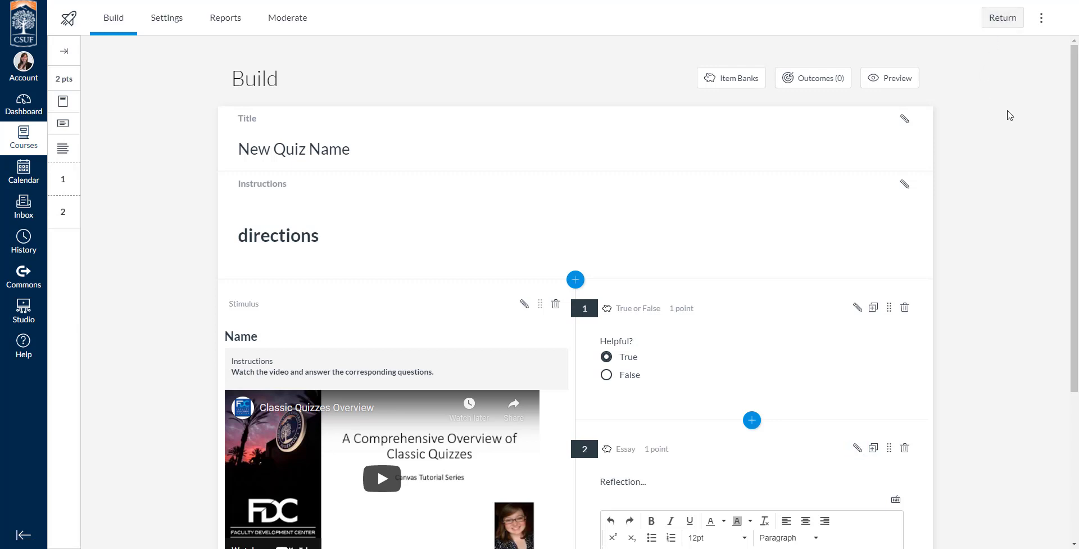
left_click(894, 78)
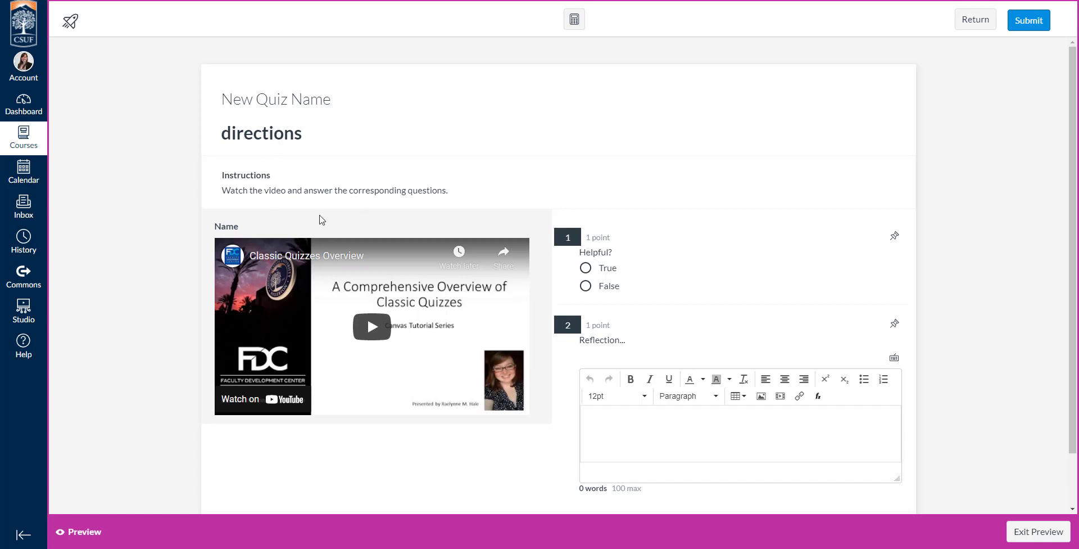
scroll(322, 219, "down", 2)
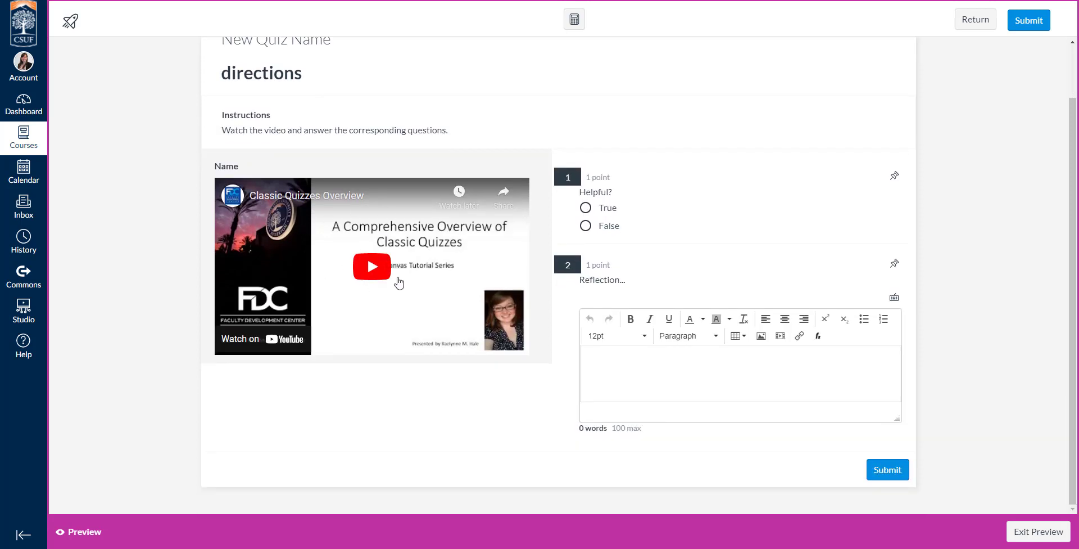
Play, skip ahead in and pause the stimulus video within the quiz preview
left_click(399, 283)
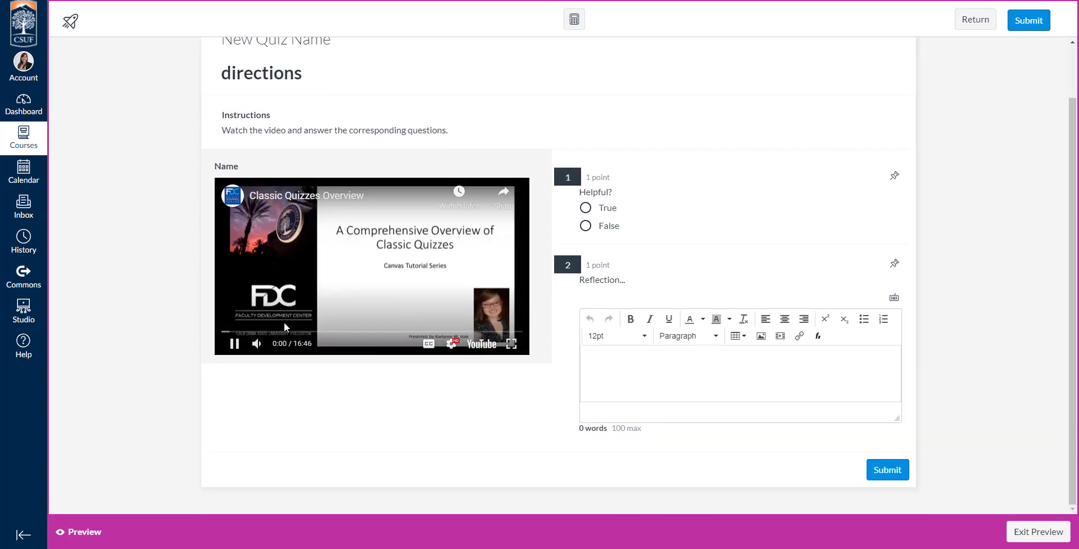
left_click(290, 332)
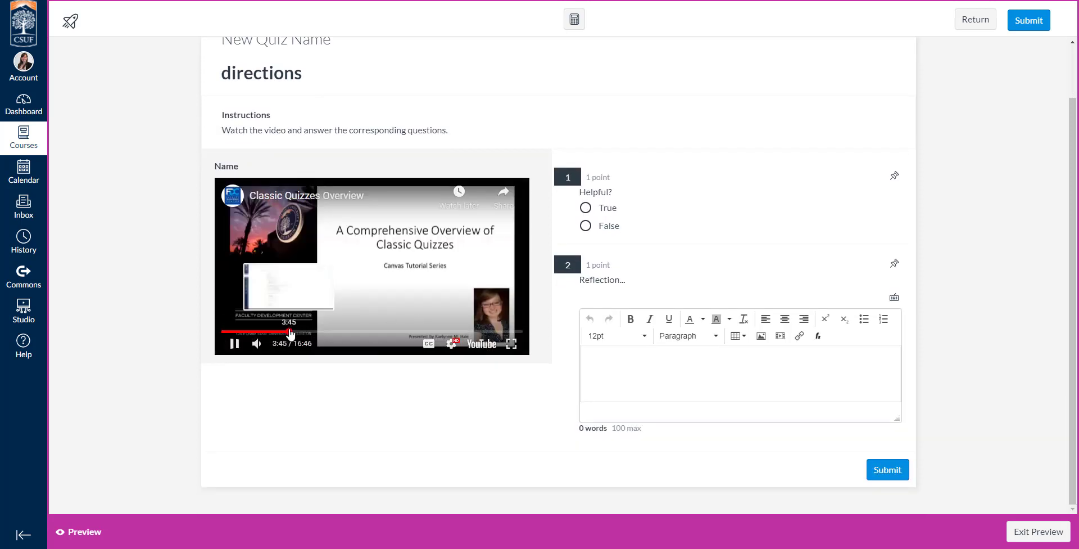
left_click(365, 332)
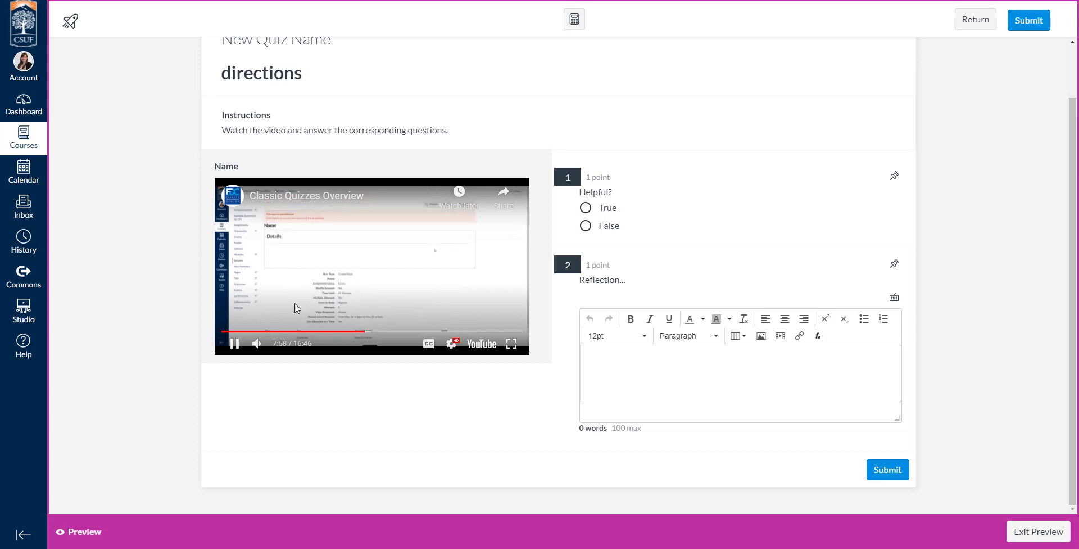
left_click(235, 343)
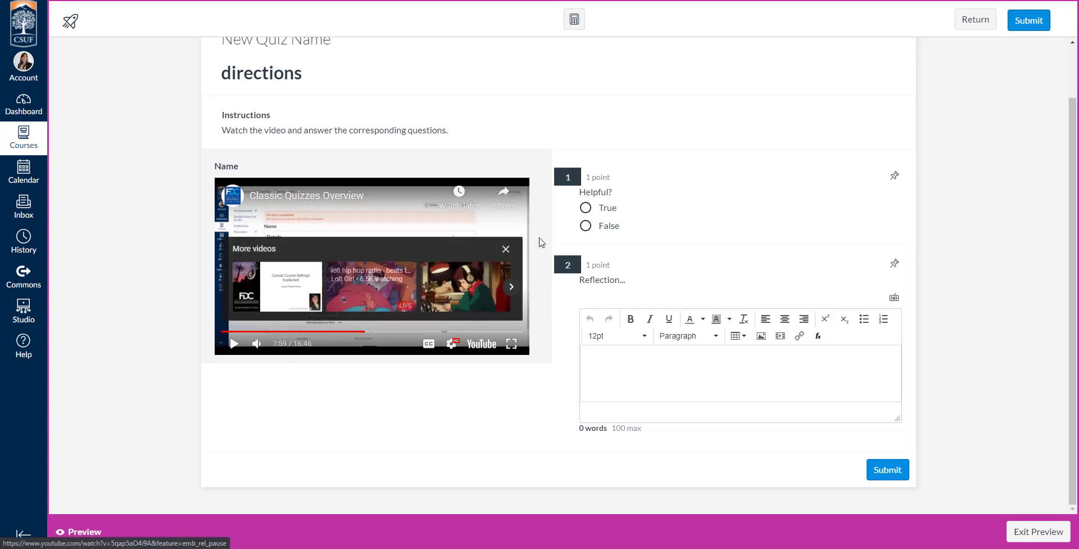
Answer True to the first question, enter "asdfasf" as the essay response, and submit the preview attempt
left_click(587, 210)
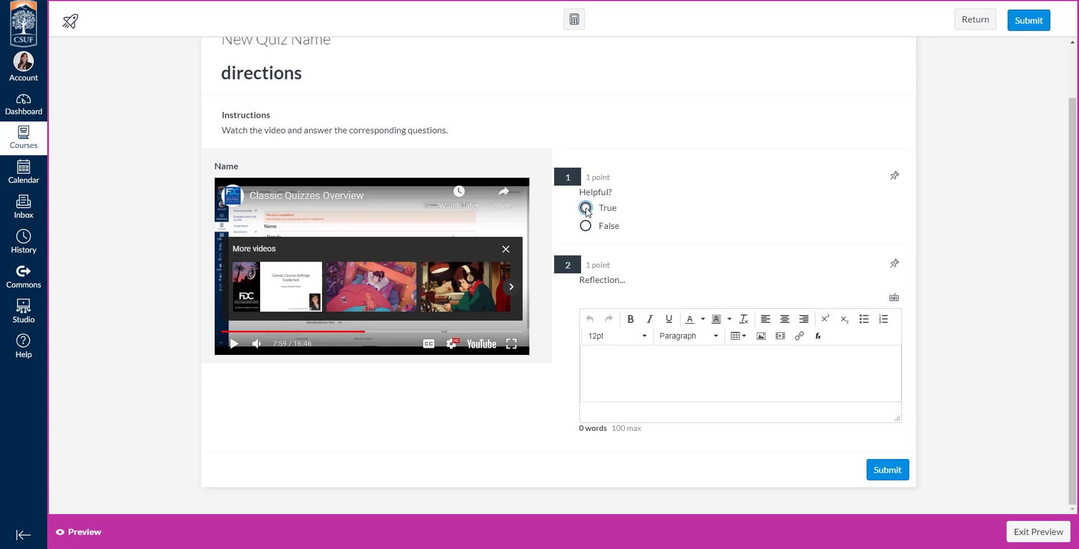
left_click(684, 366)
type("asdfasf")
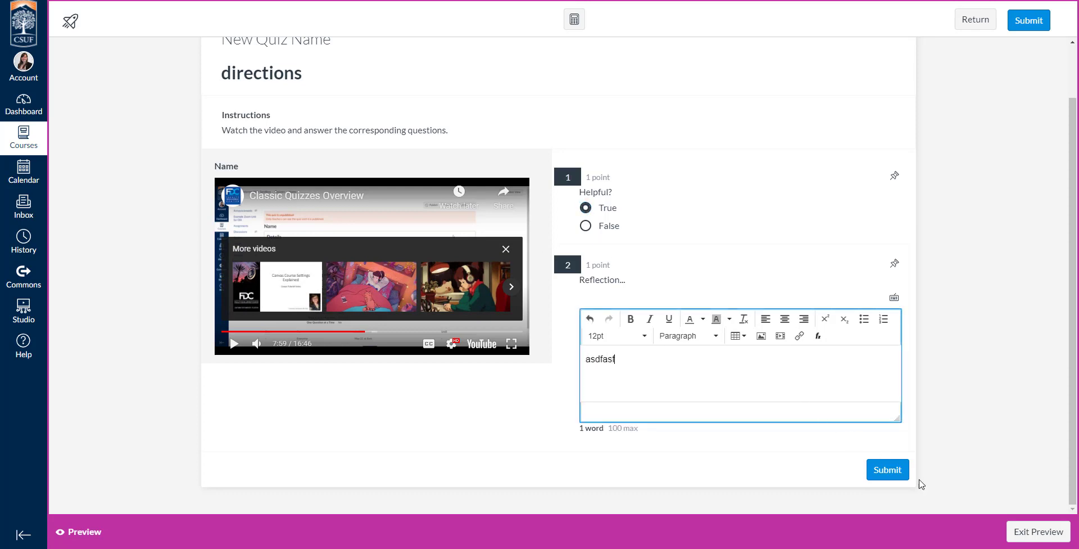
left_click(887, 469)
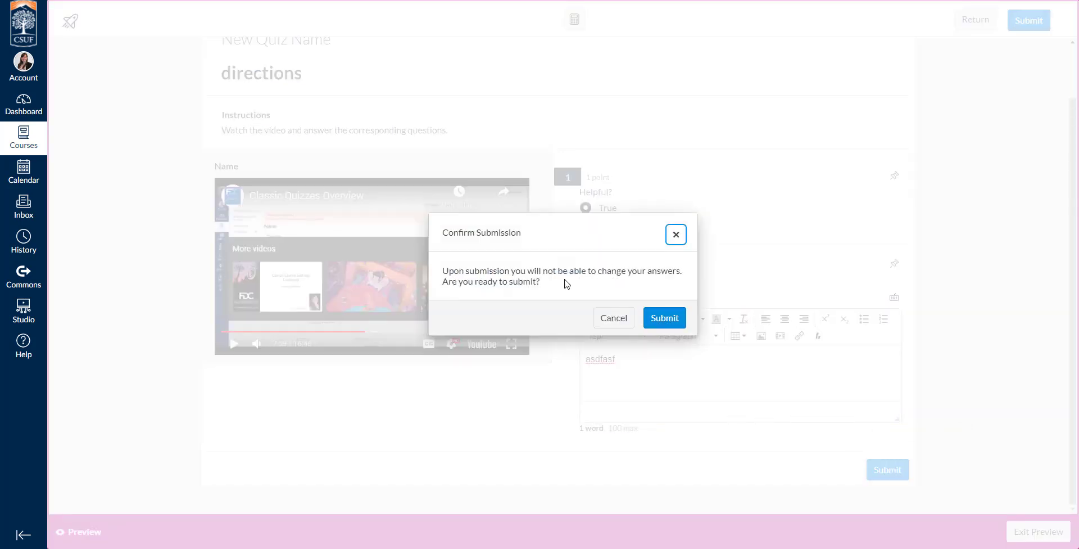
left_click(651, 319)
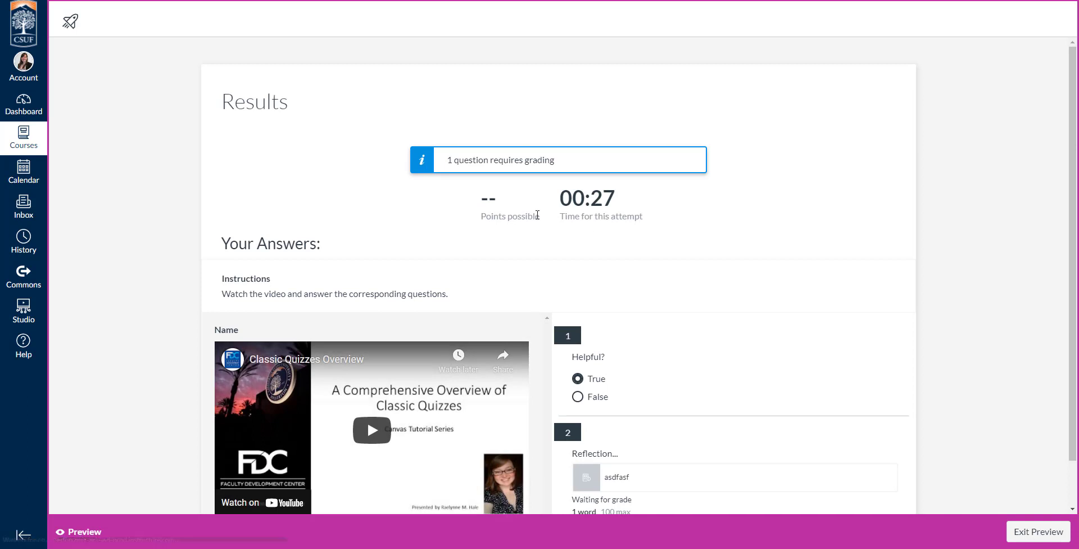
Review the results page of the preview attempt, then exit the preview and return to the quizzes list
left_click_drag(448, 164, 571, 160)
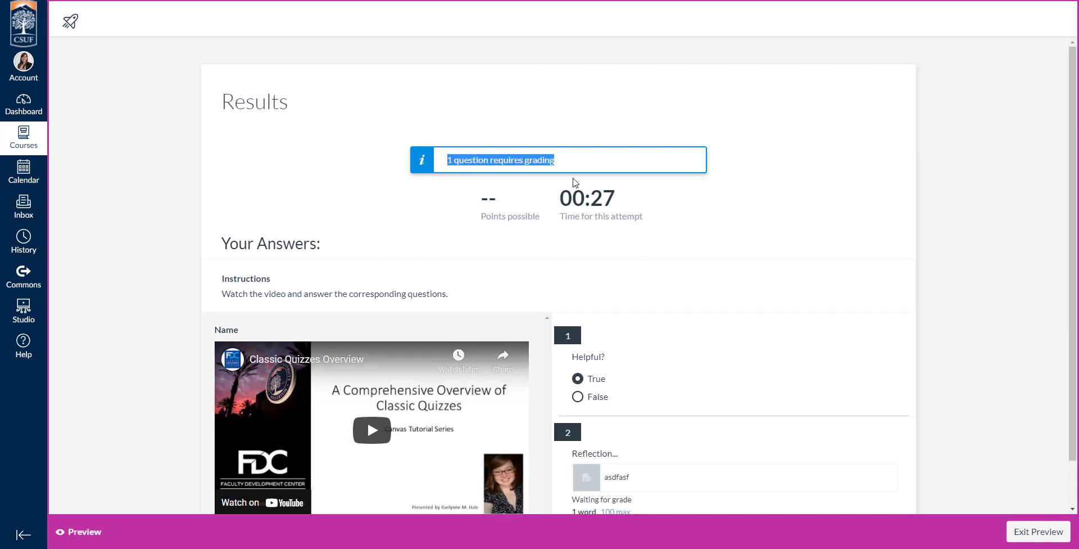
left_click(574, 181)
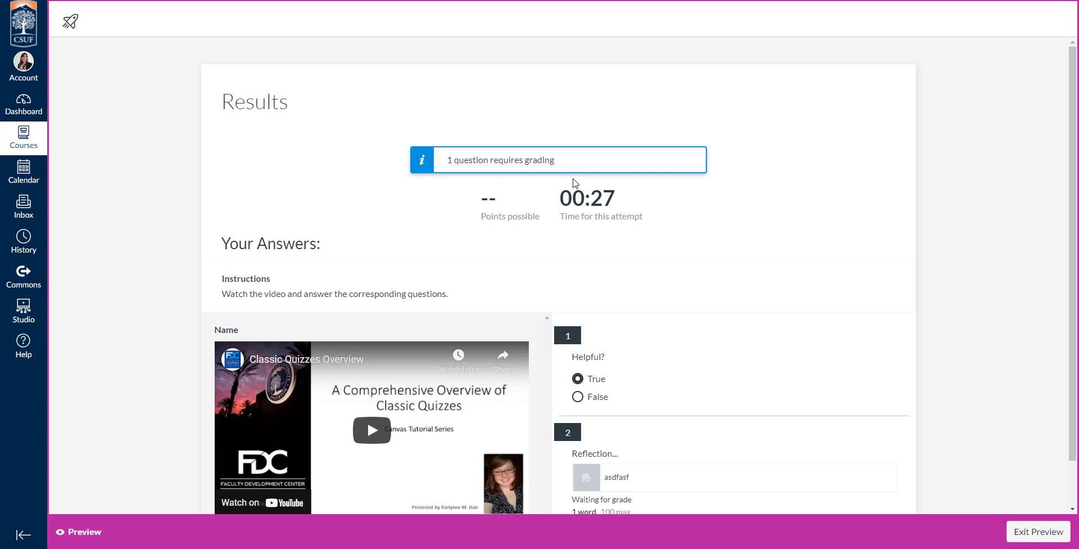
left_click_drag(561, 164, 455, 173)
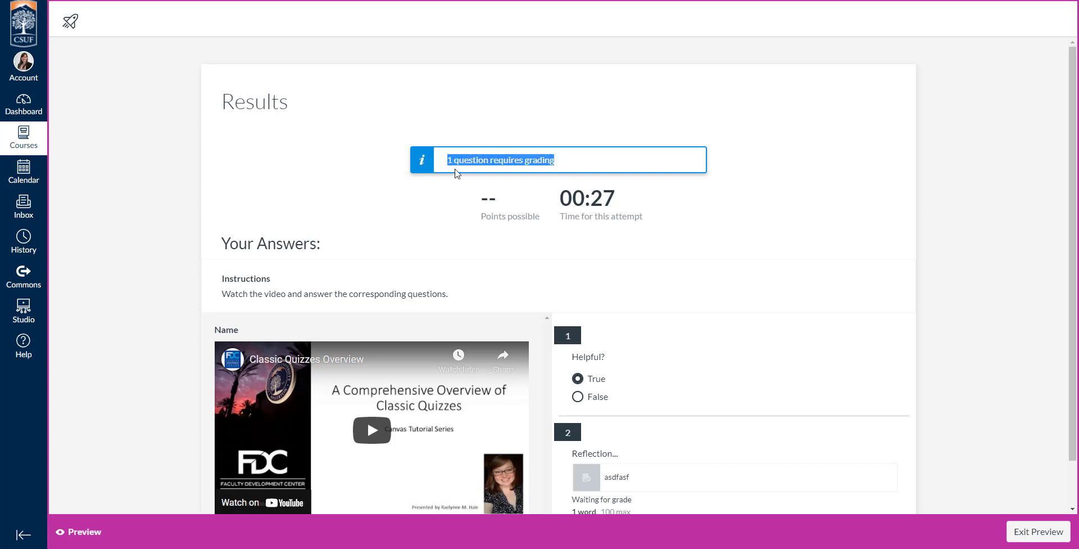
left_click(489, 185)
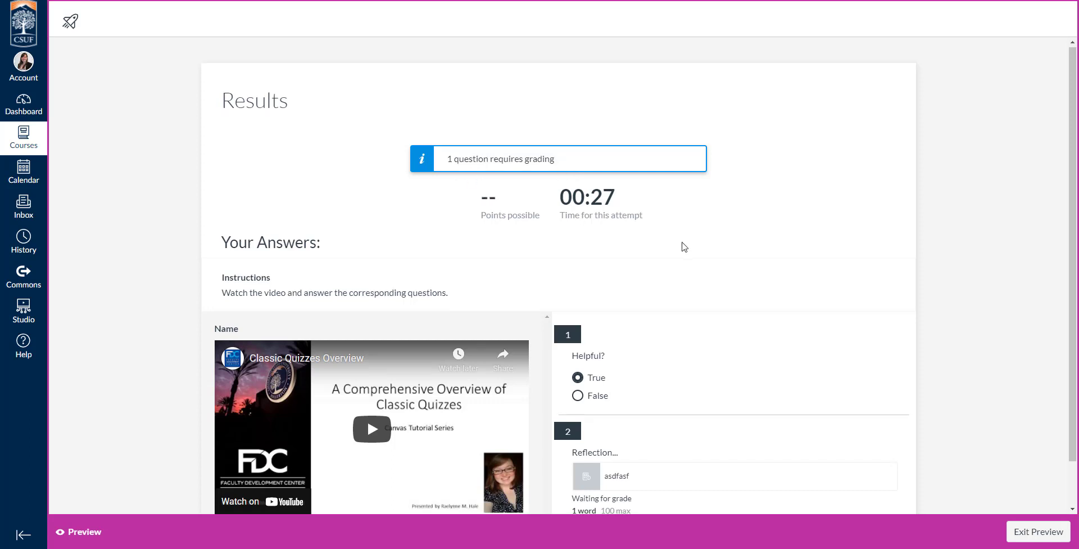
scroll(684, 246, "down", 1)
scroll(684, 246, "up", 1)
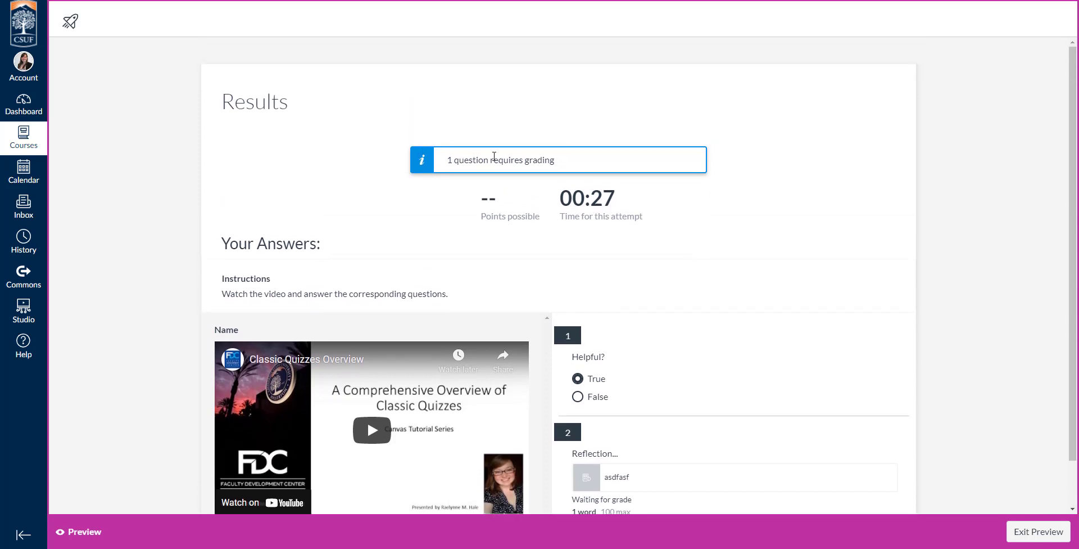
scroll(585, 215, "down", 1)
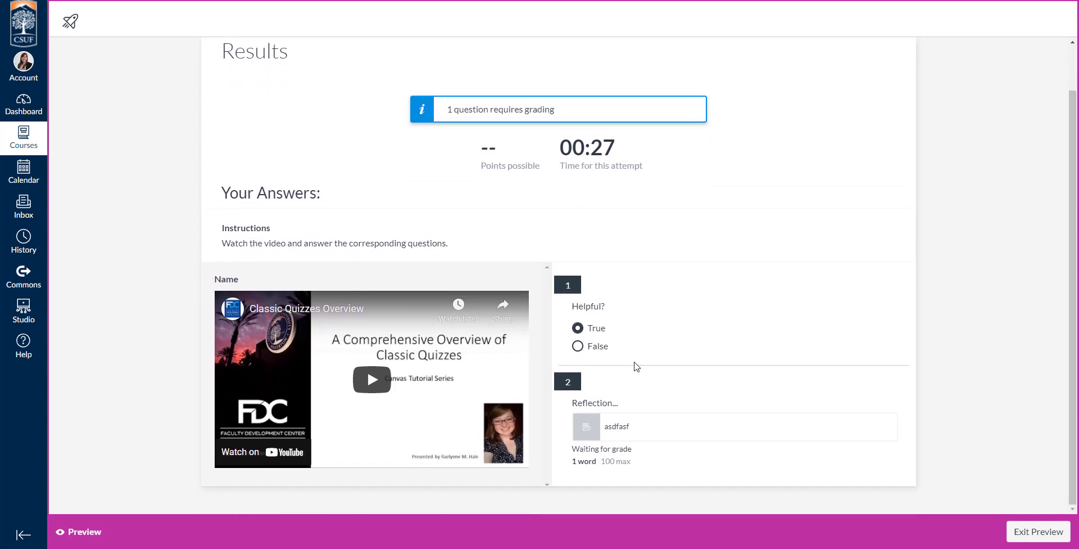
left_click(1037, 524)
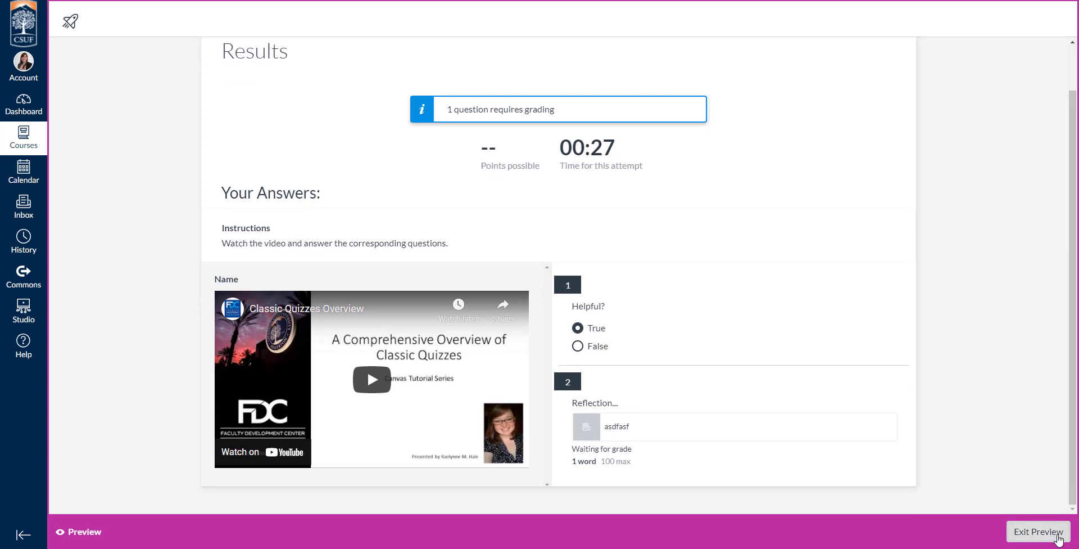
left_click(1010, 18)
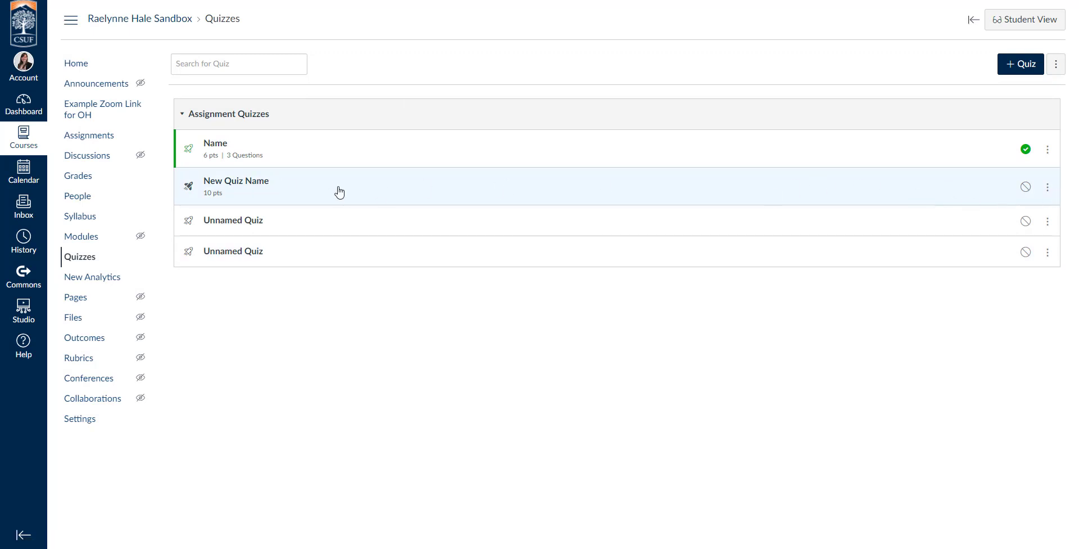
Check the New Quiz Name details page, then publish New Quiz Name from the course's quizzes list
left_click(245, 186)
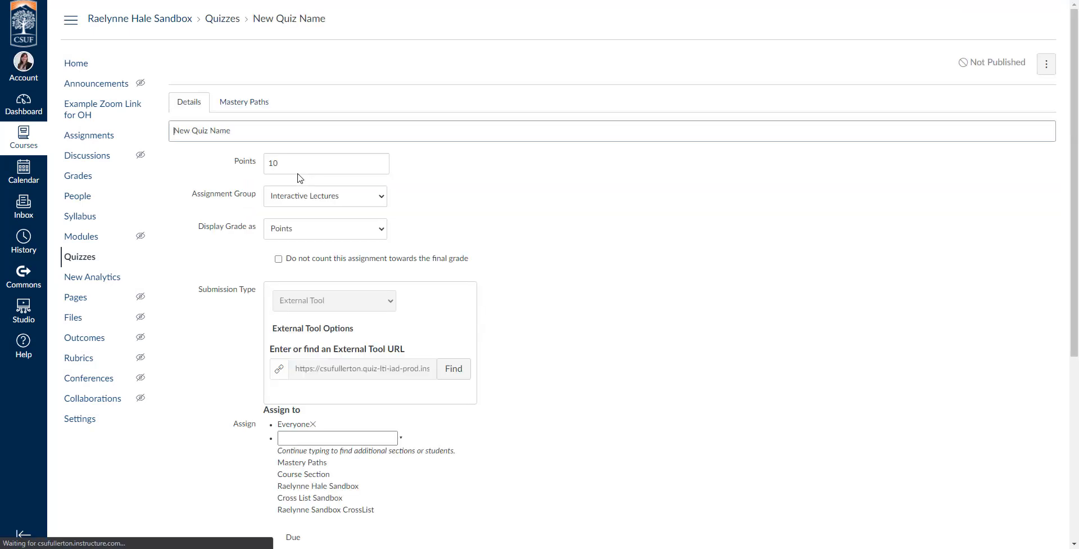
scroll(584, 256, "down", 3)
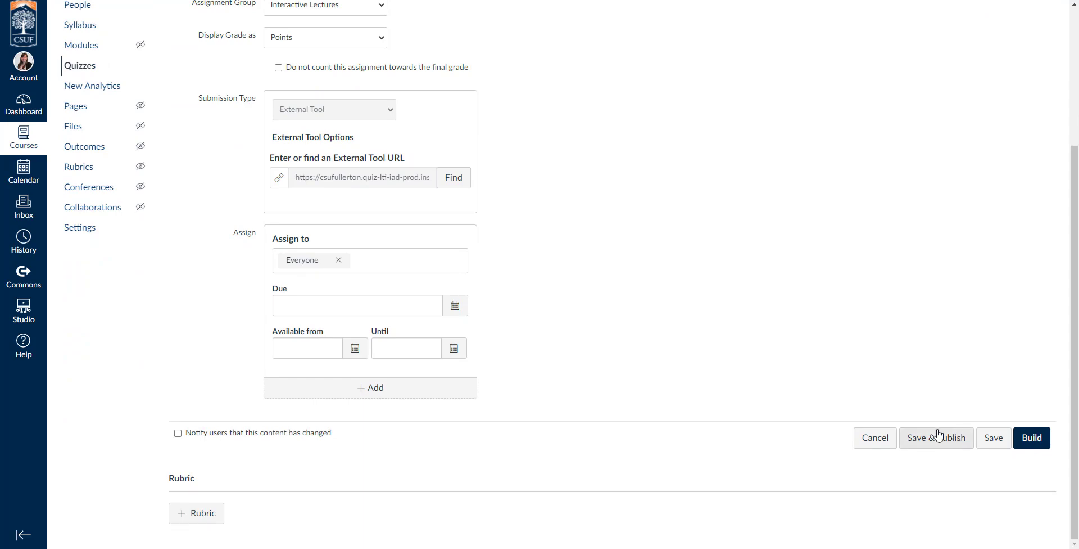
scroll(642, 254, "up", 1)
scroll(642, 254, "up", 3)
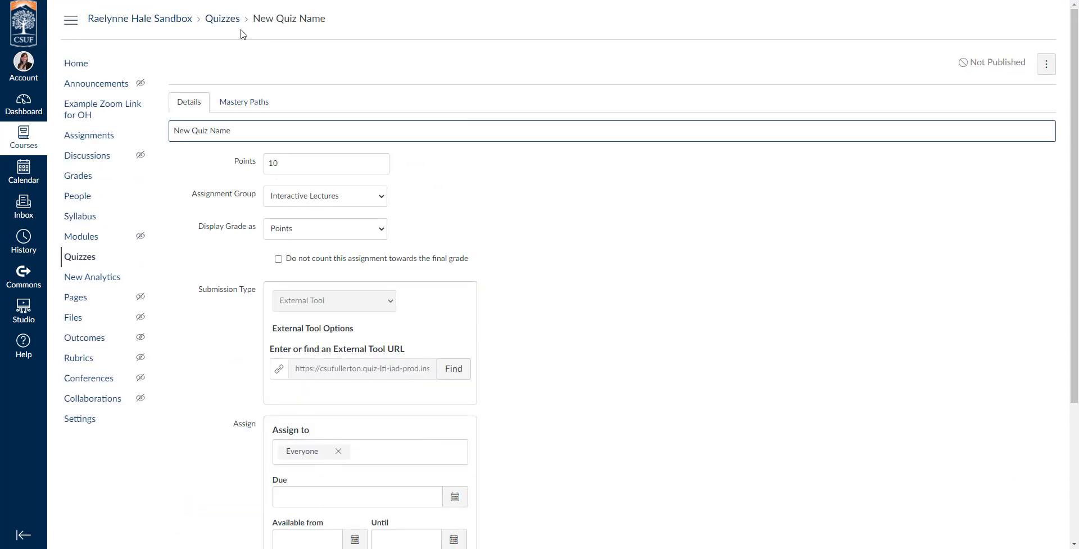
left_click(227, 20)
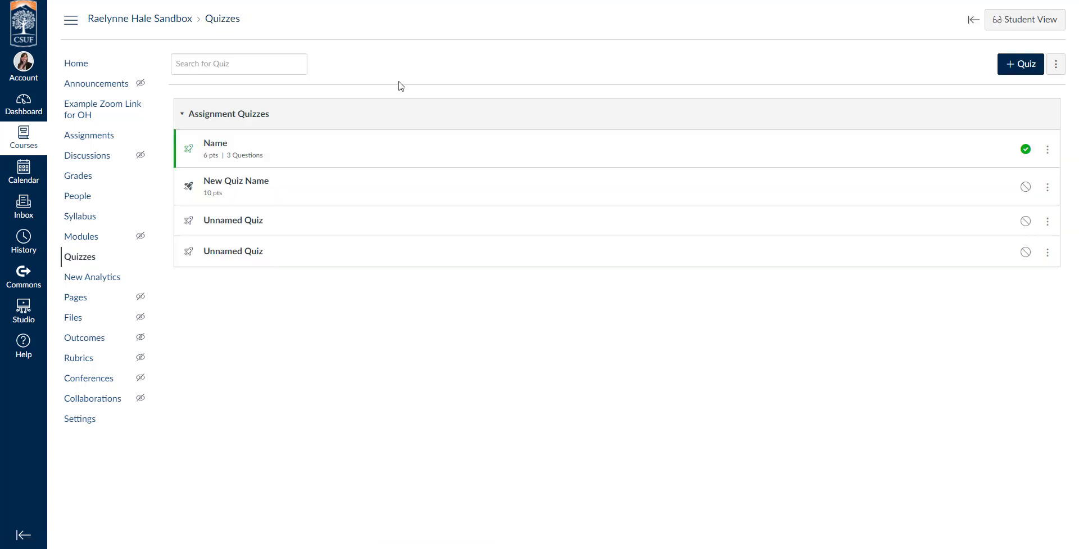
left_click(1026, 190)
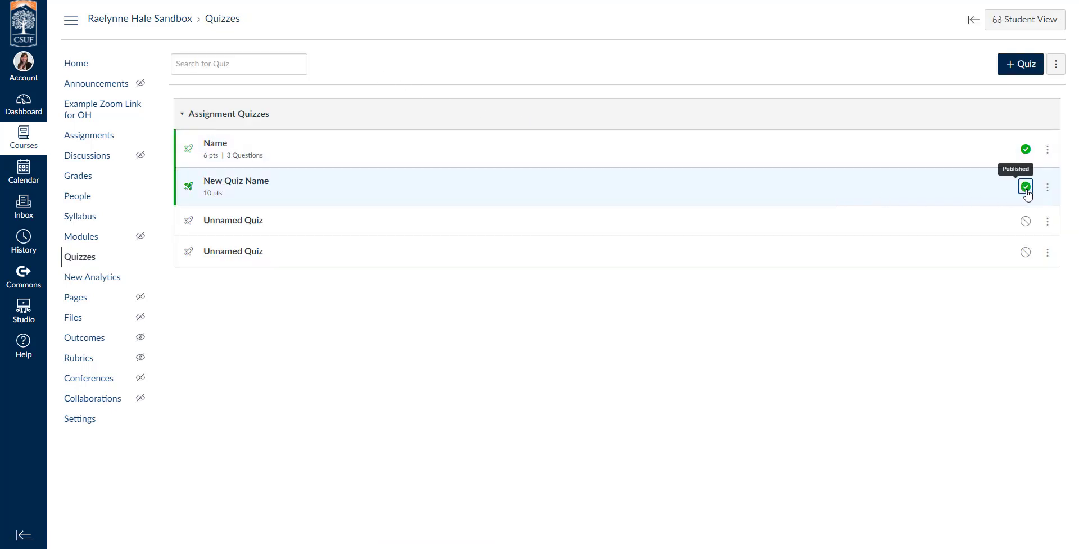